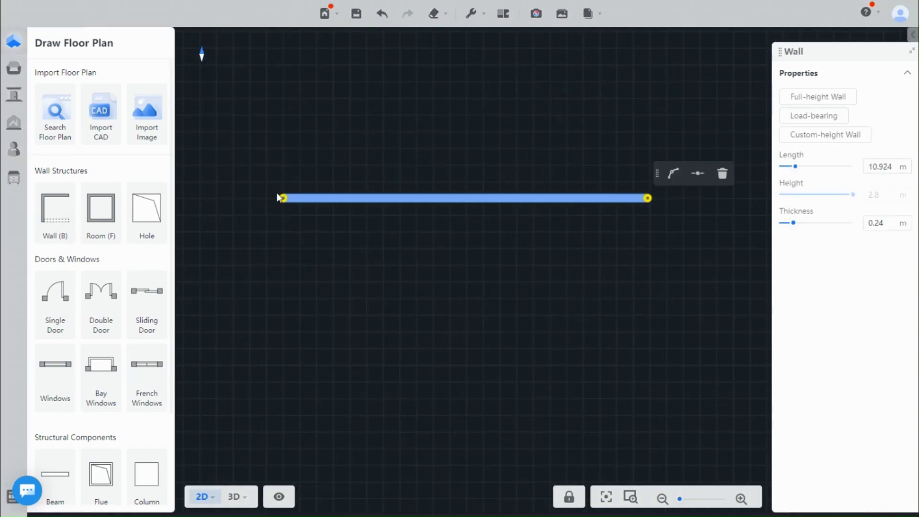
Step: Show walls by their inner location lines, then shorten the straight wall from 10.924 m to about 7.39 m
{"action": "left_click", "coordinate": [278, 498]}
{"action": "mouse_move", "coordinate": [287, 402]}
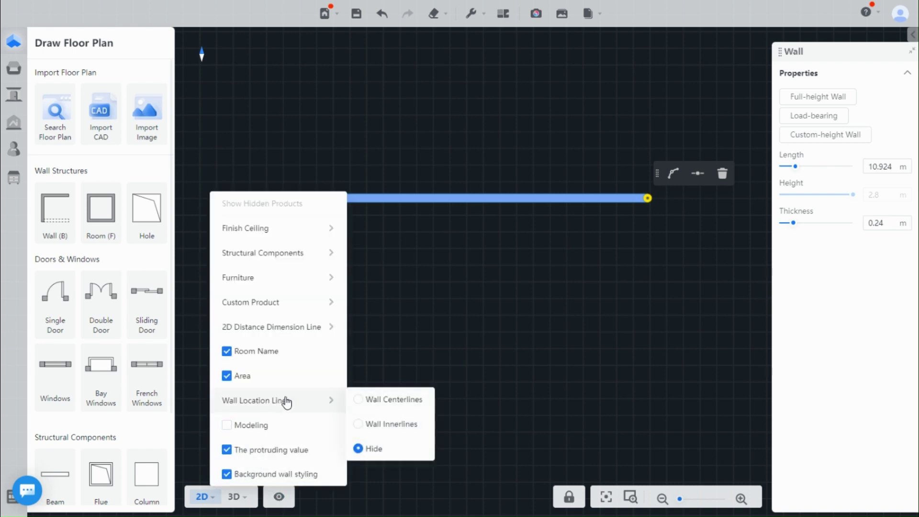
{"action": "left_click", "coordinate": [360, 423]}
{"action": "left_click", "coordinate": [663, 148]}
{"action": "left_click_drag", "start_coordinate": [648, 200], "coordinate": [523, 200]}
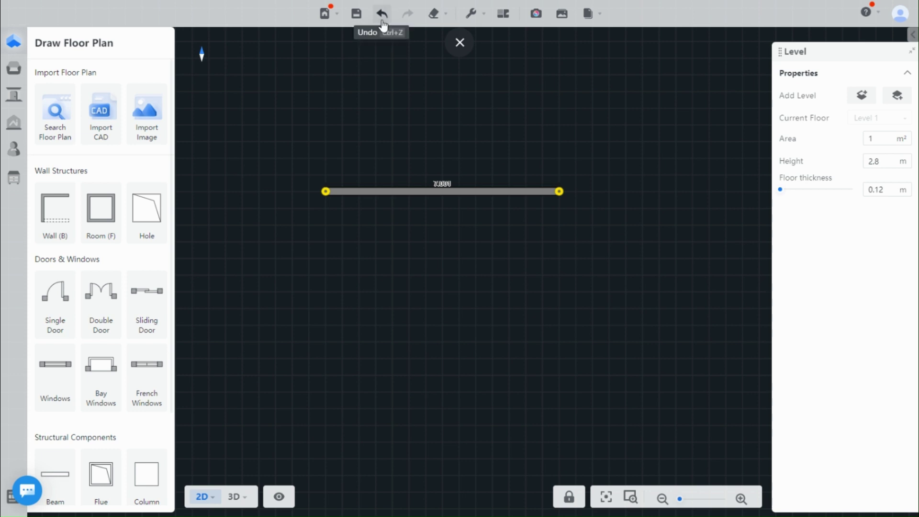
Step: Draw connected outer walls (6.881 m bottom, about 6 m top) and close the loop into a 136.56 m² room
{"action": "left_click", "coordinate": [55, 208]}
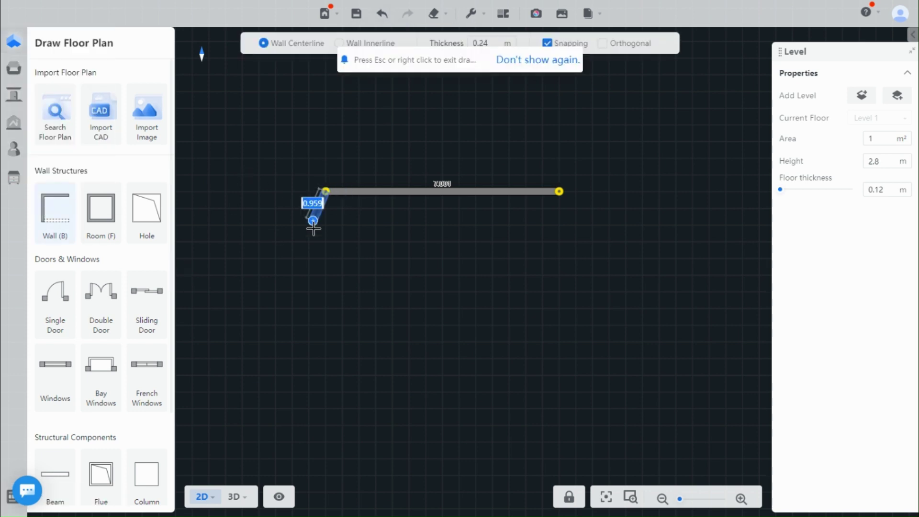
{"action": "left_click", "coordinate": [326, 389]}
{"action": "left_click", "coordinate": [560, 389]}
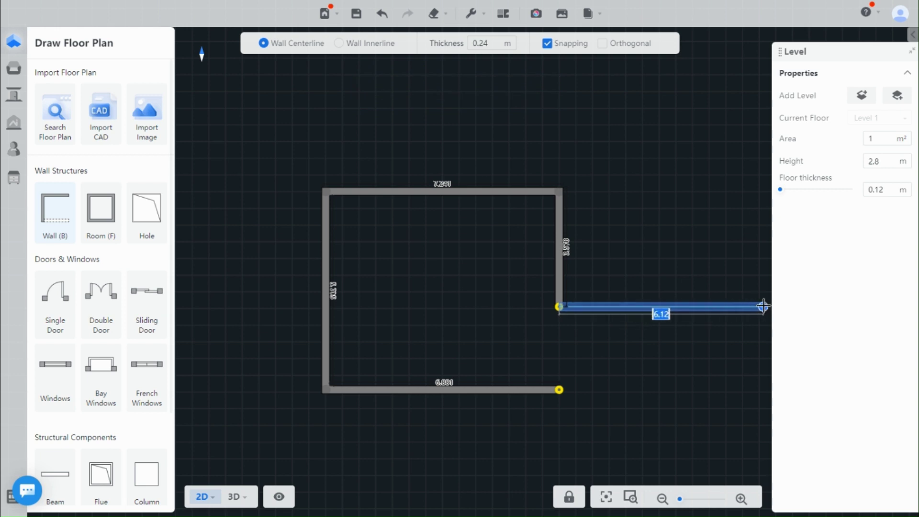
{"action": "left_click", "coordinate": [761, 306]}
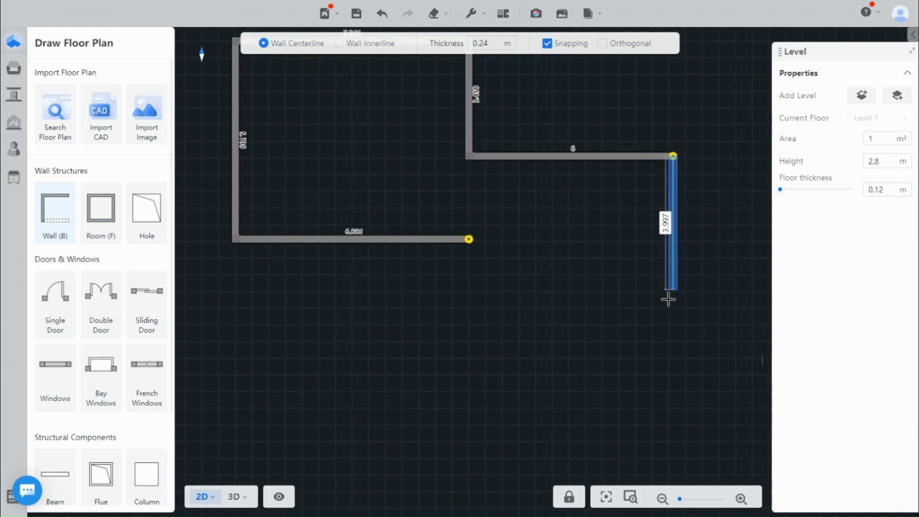
{"action": "left_click", "coordinate": [673, 462]}
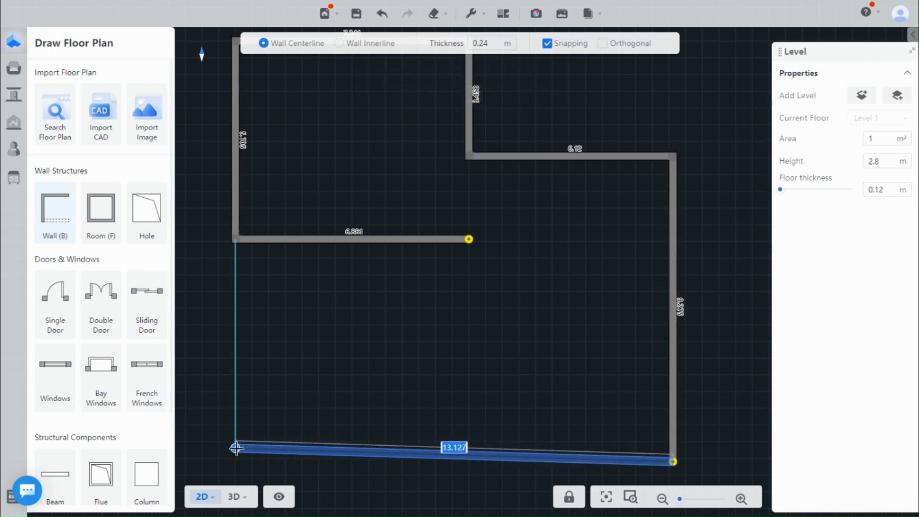
{"action": "middle_click_drag", "start_coordinate": [236, 460], "coordinate": [330, 437]}
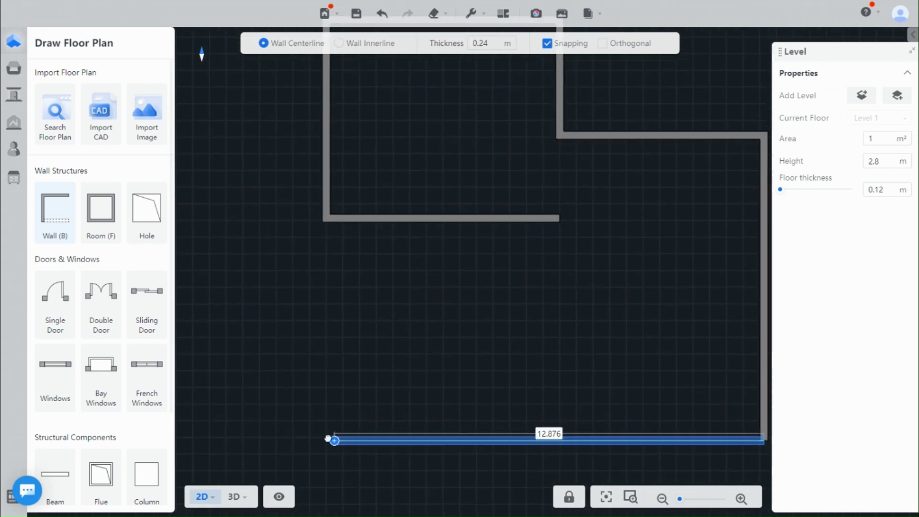
{"action": "left_click", "coordinate": [320, 438]}
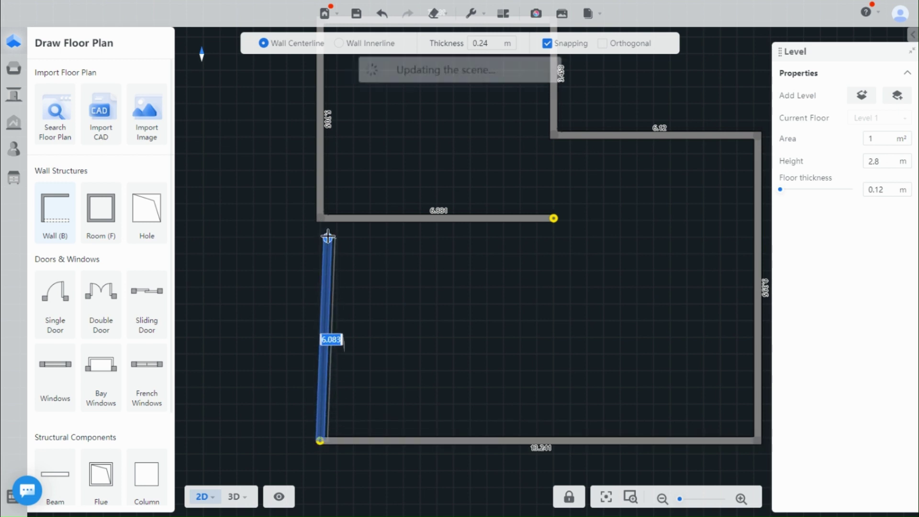
Step: Draw an inner 4.086 m wall to the left wall, splitting off a 26.81 m² room
{"action": "scroll", "coordinate": [273, 398], "scroll_direction": "down", "scroll_amount": 3}
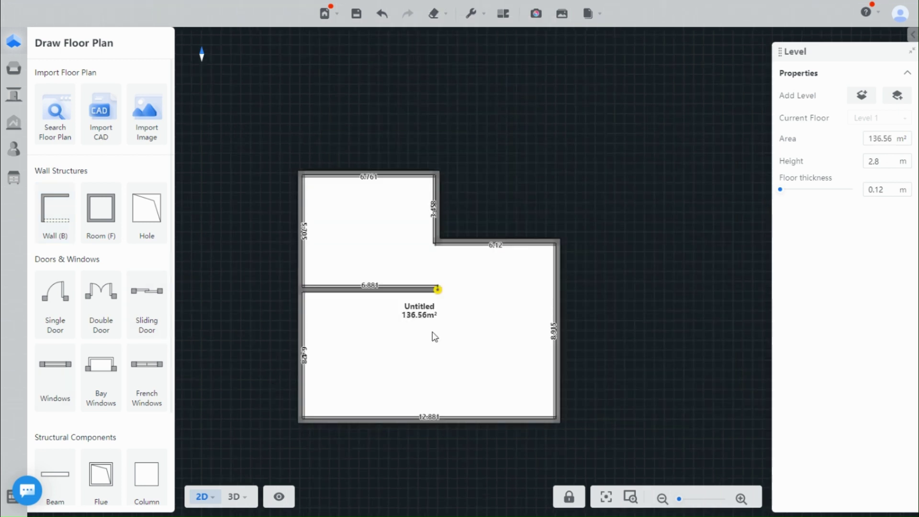
{"action": "scroll", "coordinate": [634, 252], "scroll_direction": "up", "scroll_amount": 2}
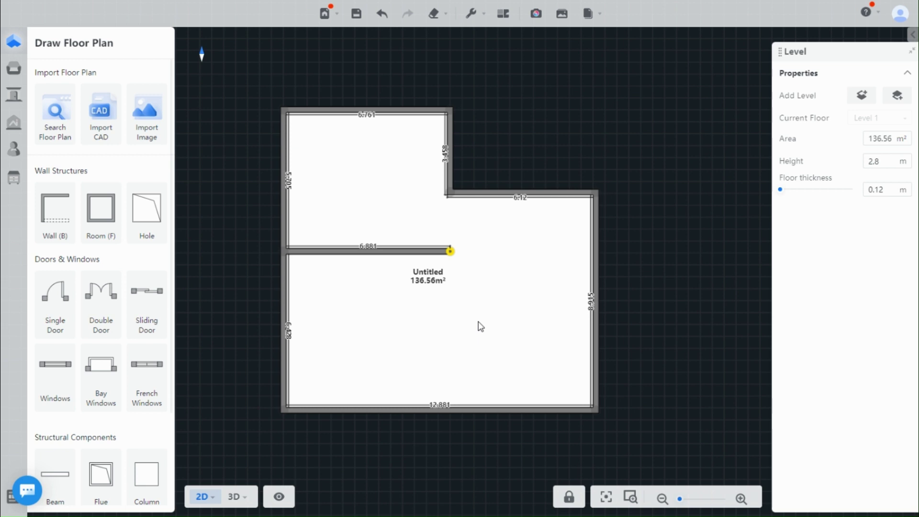
{"action": "left_click", "coordinate": [59, 206]}
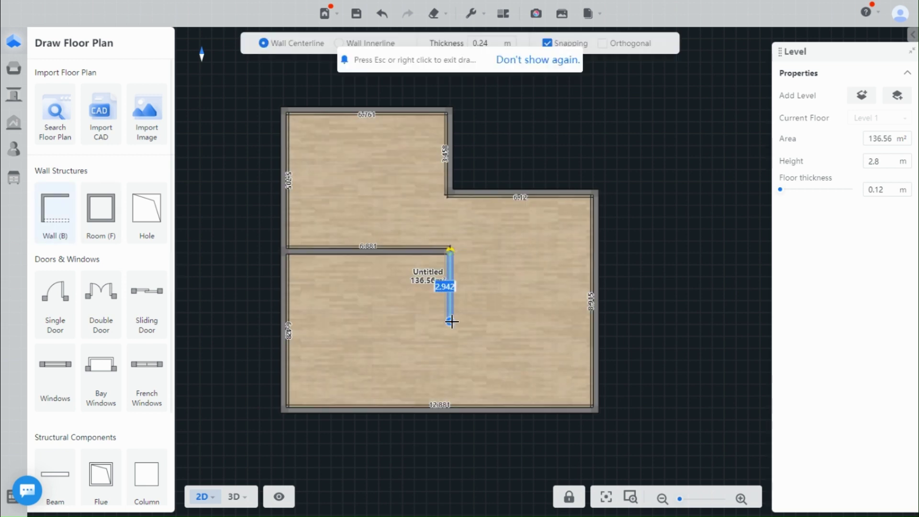
{"action": "left_click", "coordinate": [448, 352]}
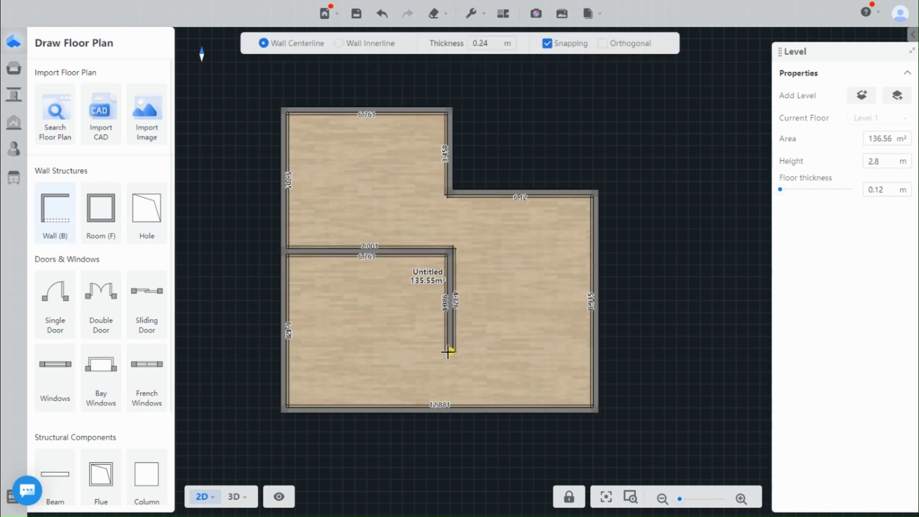
{"action": "left_click", "coordinate": [278, 346]}
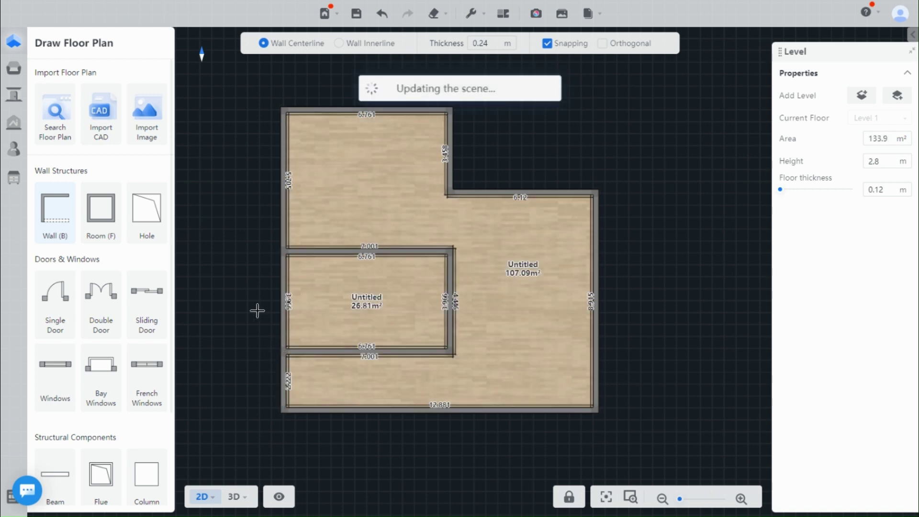
Step: Add a 100.71 m² rectangular room below the plan and split it into 52.86 m² and 45.98 m² rooms
{"action": "key", "text": "f"}
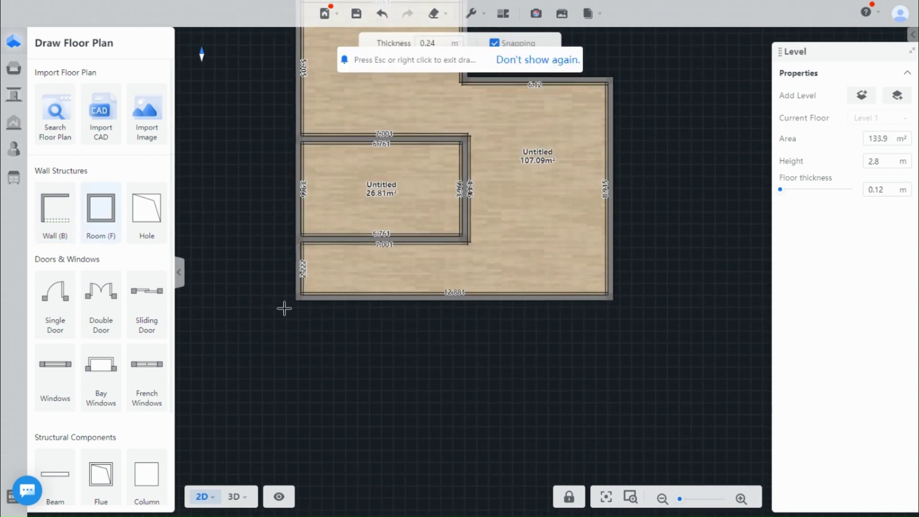
{"action": "left_click", "coordinate": [298, 297]}
{"action": "scroll", "coordinate": [611, 406], "scroll_direction": "down", "scroll_amount": 2}
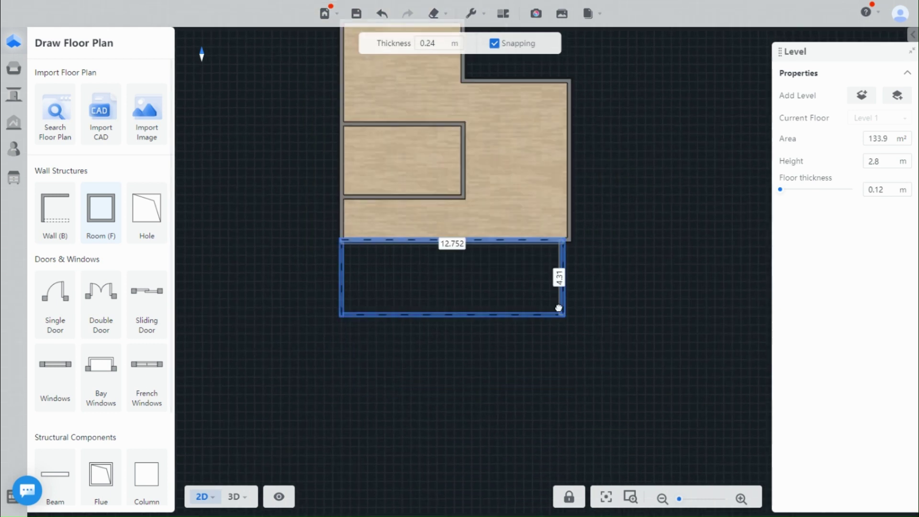
{"action": "left_click", "coordinate": [538, 328]}
{"action": "key", "text": "b"}
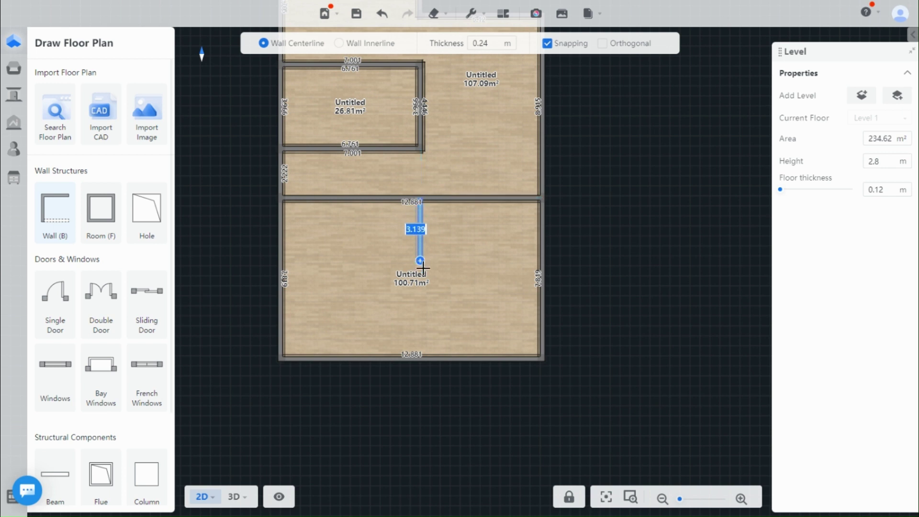
{"action": "left_click", "coordinate": [420, 360]}
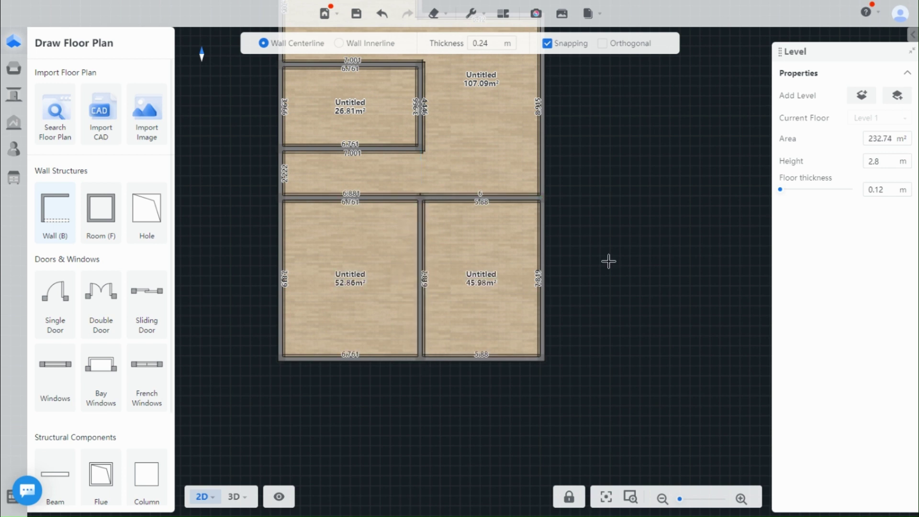
{"action": "key", "text": "Escape"}
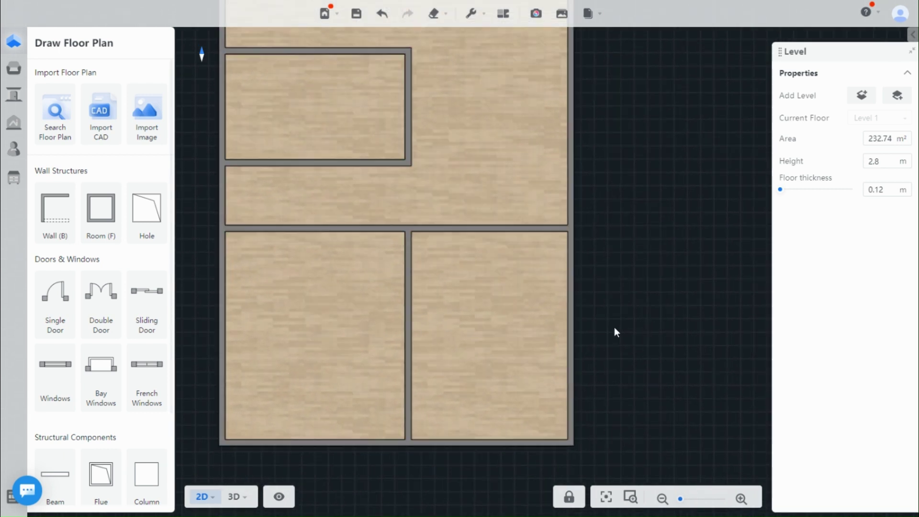
Step: Draw three walls along the top of the plan to enclose a new 27.86 m² room, pushing its right wall outward
{"action": "scroll", "coordinate": [614, 326], "scroll_direction": "up", "scroll_amount": 3}
{"action": "left_click_drag", "start_coordinate": [611, 349], "coordinate": [659, 242]}
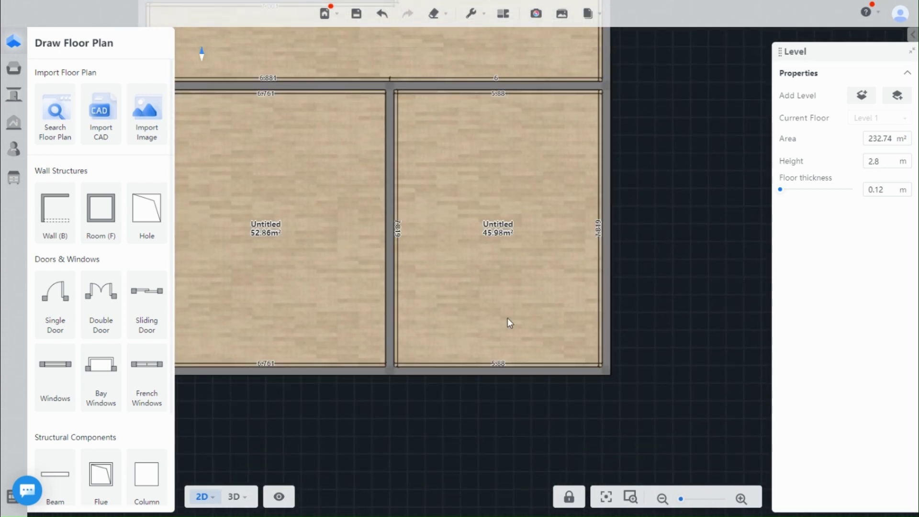
{"action": "scroll", "coordinate": [641, 276], "scroll_direction": "down", "scroll_amount": 5}
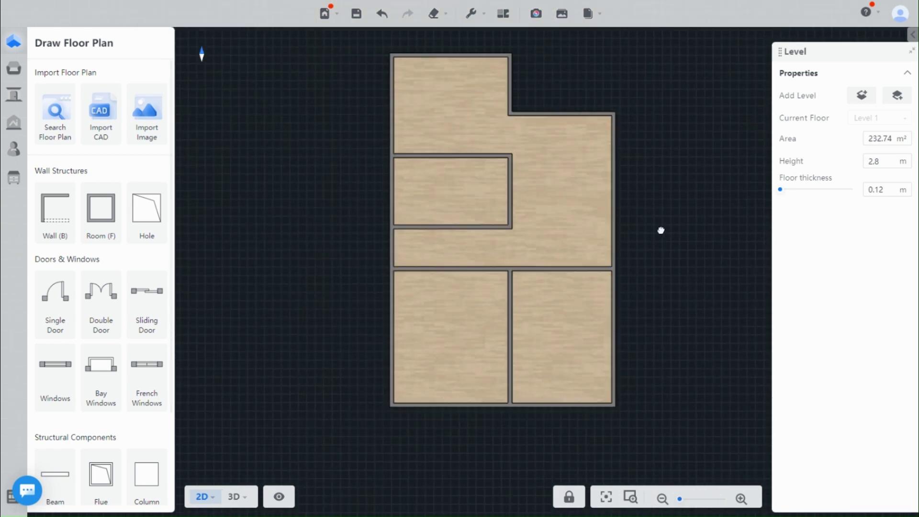
{"action": "scroll", "coordinate": [572, 228], "scroll_direction": "up", "scroll_amount": 3}
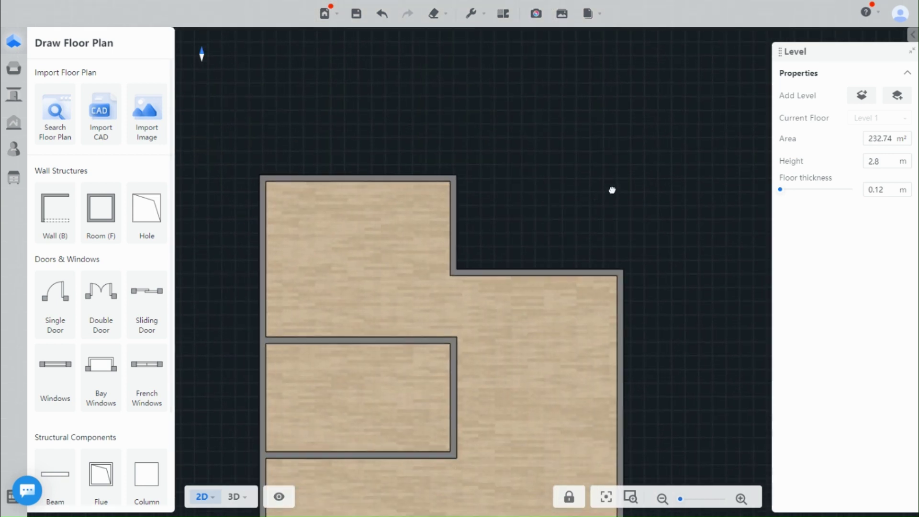
{"action": "left_click_drag", "start_coordinate": [541, 138], "coordinate": [542, 194]}
{"action": "scroll", "coordinate": [542, 194], "scroll_direction": "up", "scroll_amount": 2}
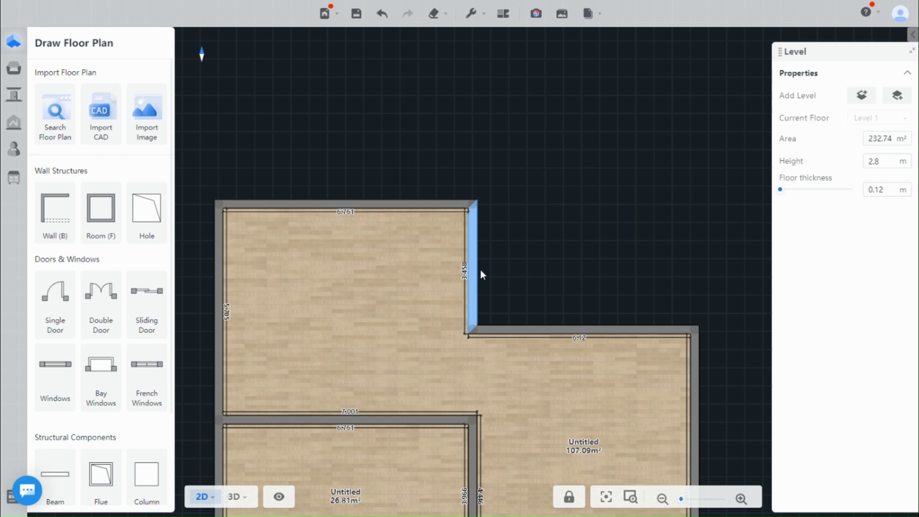
{"action": "left_click_drag", "start_coordinate": [265, 233], "coordinate": [323, 213]}
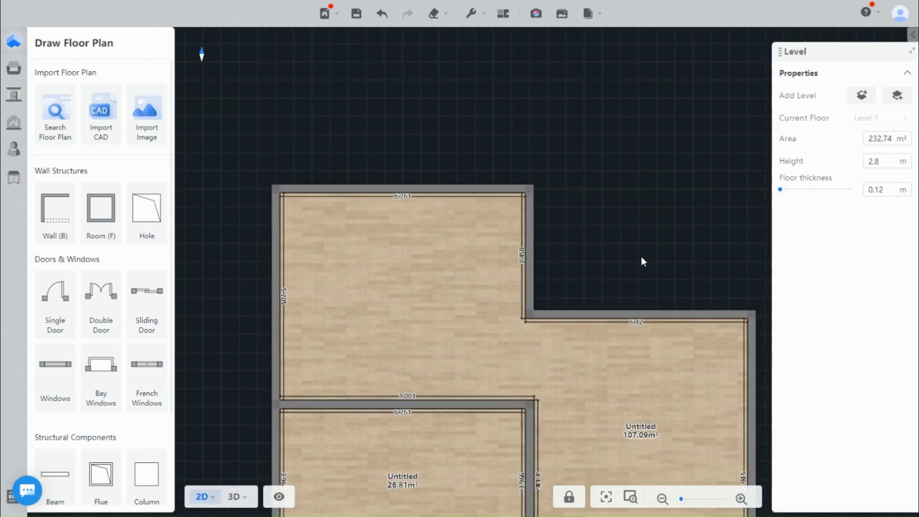
{"action": "left_click", "coordinate": [108, 205]}
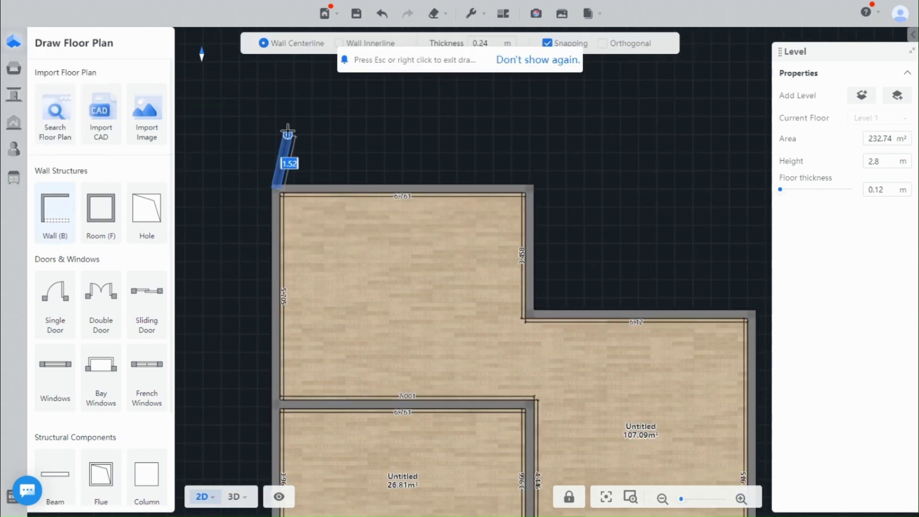
{"action": "left_click", "coordinate": [275, 97]}
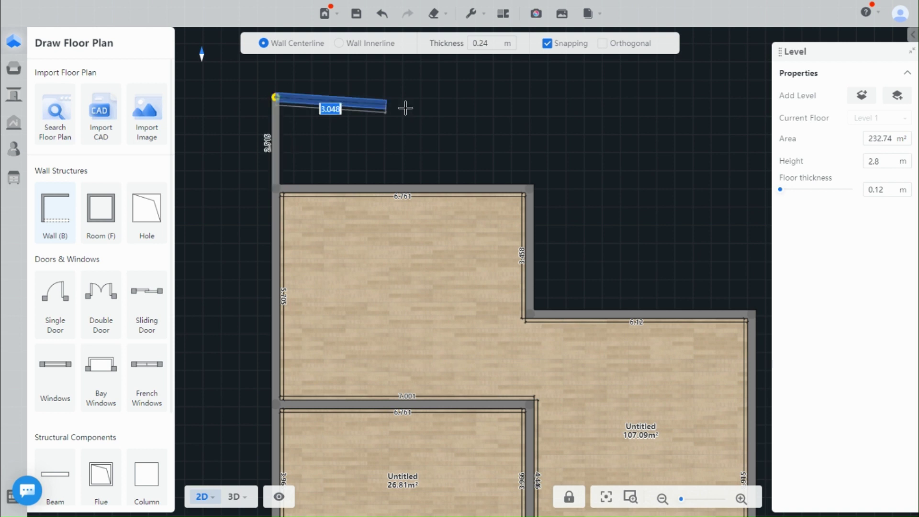
{"action": "left_click", "coordinate": [583, 97]}
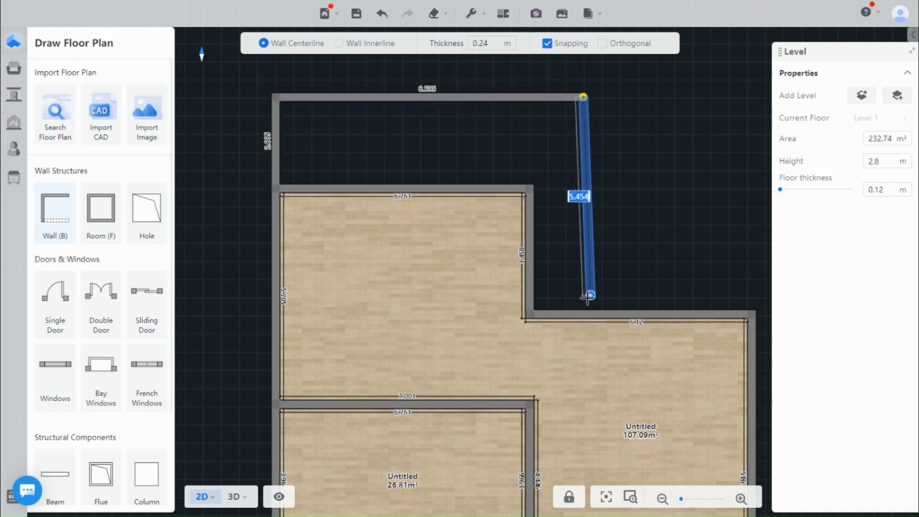
{"action": "left_click", "coordinate": [585, 316]}
{"action": "left_click_drag", "start_coordinate": [607, 249], "coordinate": [611, 239]}
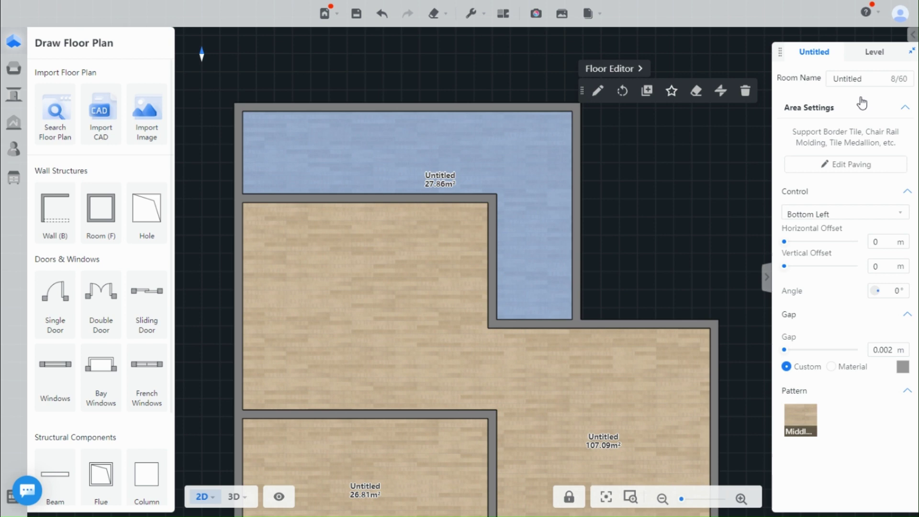
Step: Set the new top room's type to Terrace
{"action": "left_click", "coordinate": [874, 79]}
{"action": "scroll", "coordinate": [827, 211], "scroll_direction": "down", "scroll_amount": 2}
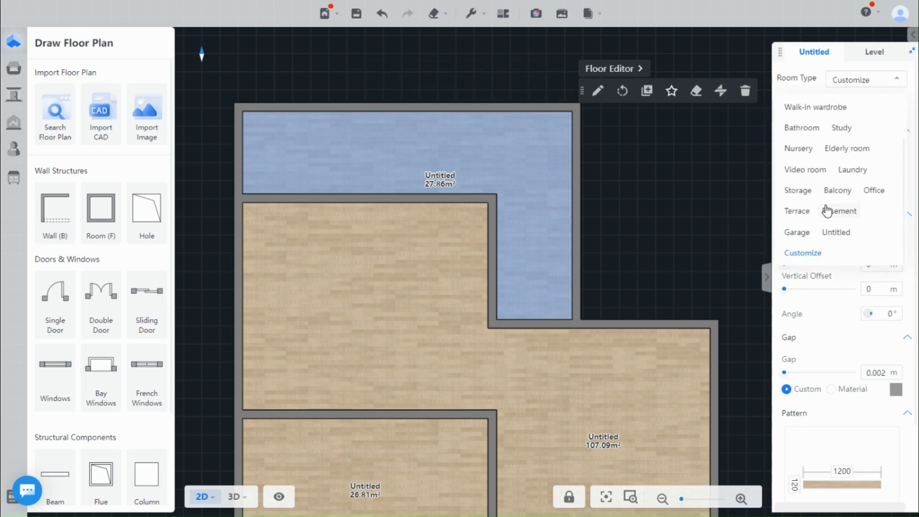
{"action": "left_click", "coordinate": [799, 212]}
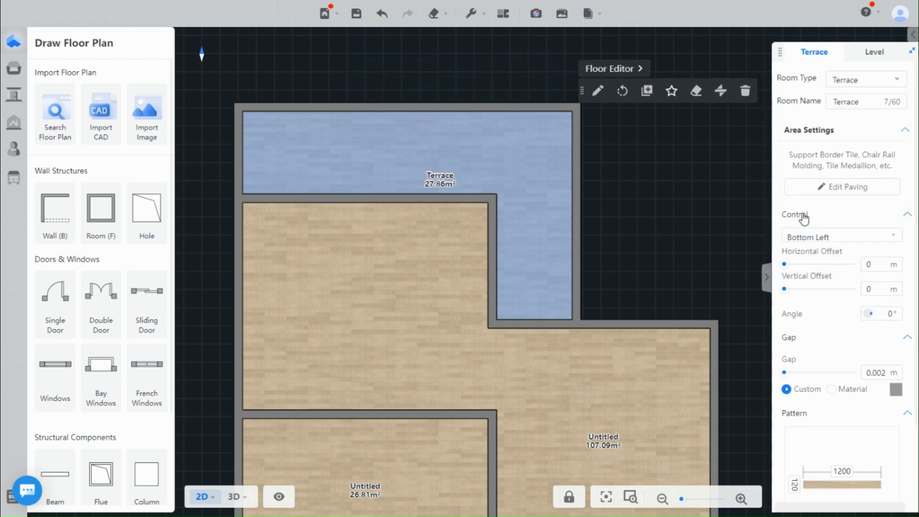
Step: View the whole plan in 3D and select the terrace wall facing the camera
{"action": "left_click", "coordinate": [234, 496]}
{"action": "left_click_drag", "start_coordinate": [582, 359], "coordinate": [509, 389]}
{"action": "scroll", "coordinate": [585, 401], "scroll_direction": "up", "scroll_amount": 8}
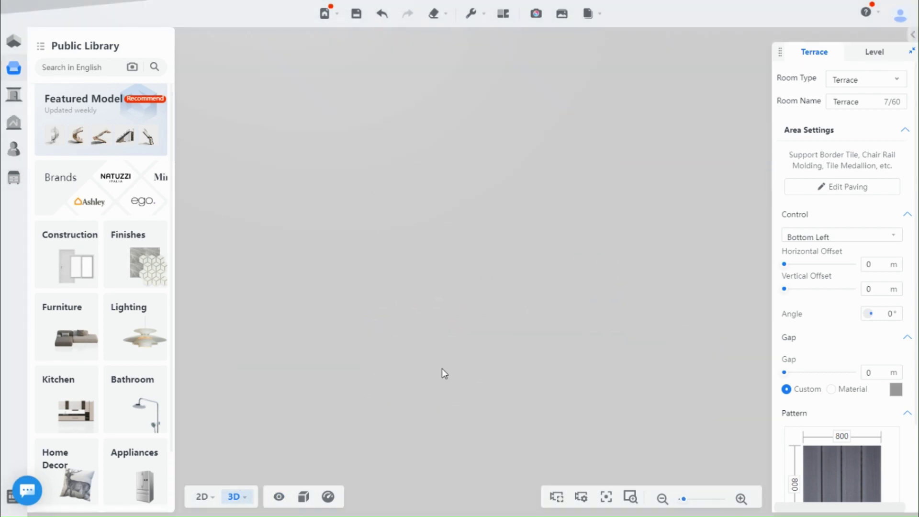
{"action": "scroll", "coordinate": [475, 372], "scroll_direction": "up", "scroll_amount": 3}
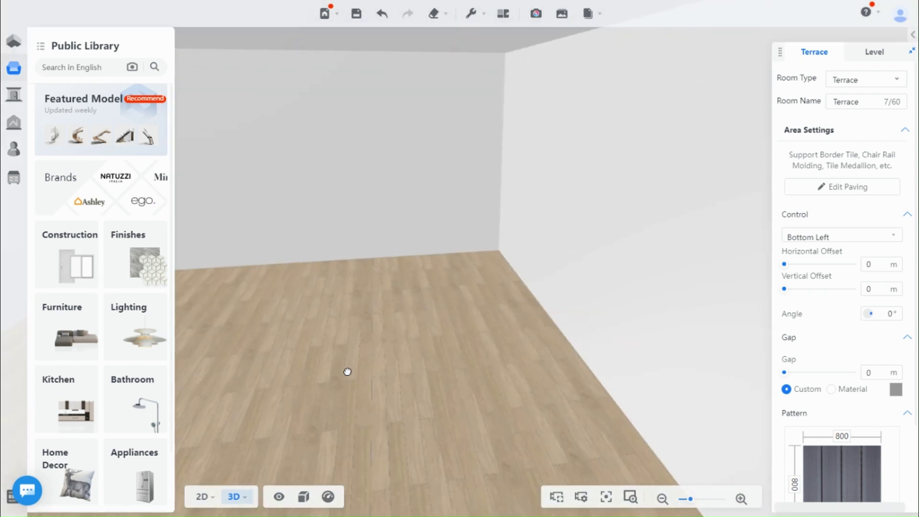
{"action": "left_click", "coordinate": [561, 346]}
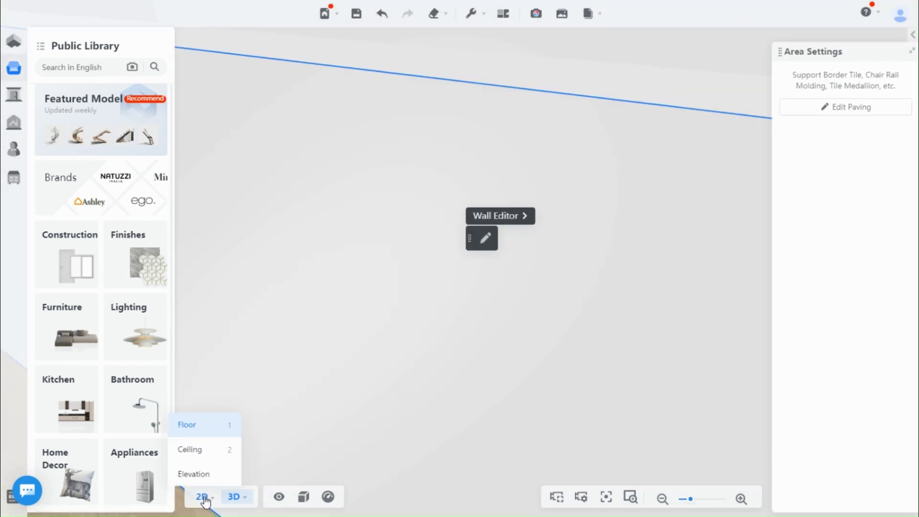
Step: In the 2D plan, select the terrace's left, top and right walls to give them a 1.2 m height
{"action": "left_click", "coordinate": [201, 496]}
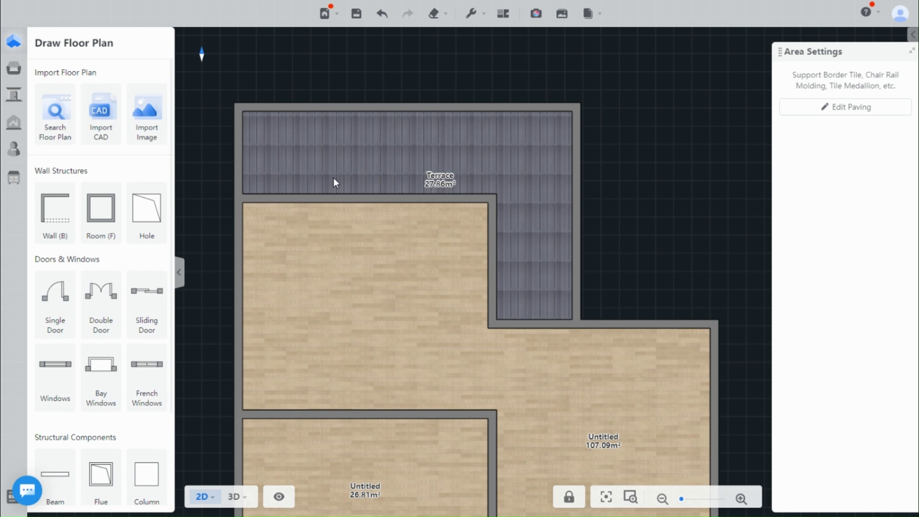
{"action": "scroll", "coordinate": [374, 215], "scroll_direction": "up", "scroll_amount": 3}
{"action": "left_click", "coordinate": [341, 236]}
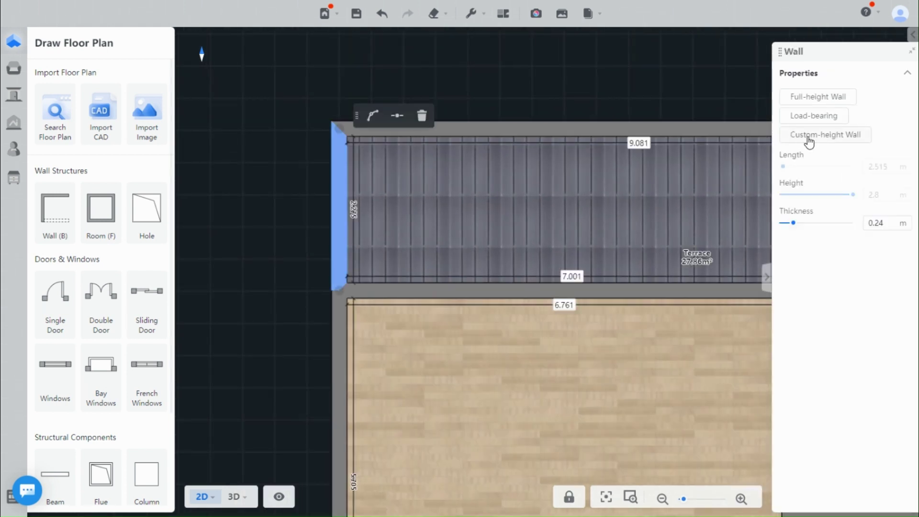
{"action": "left_click", "coordinate": [538, 128]}
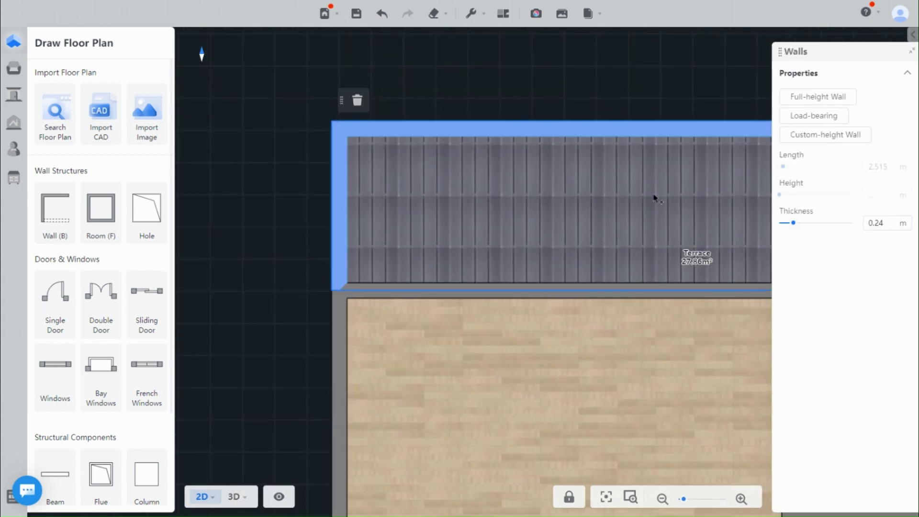
{"action": "left_click", "coordinate": [702, 186], "text": "shift"}
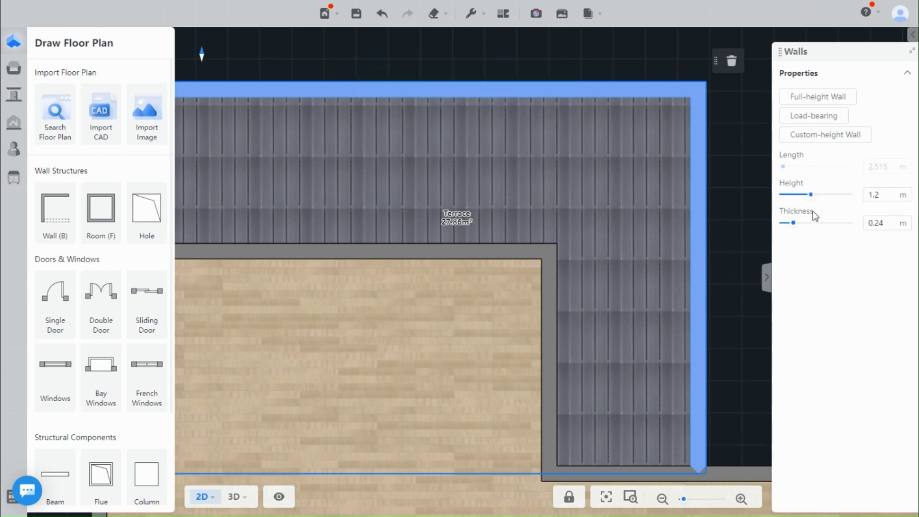
Step: Orbit the 3D model to a low side view to inspect the lowered terrace walls
{"action": "left_click", "coordinate": [234, 497]}
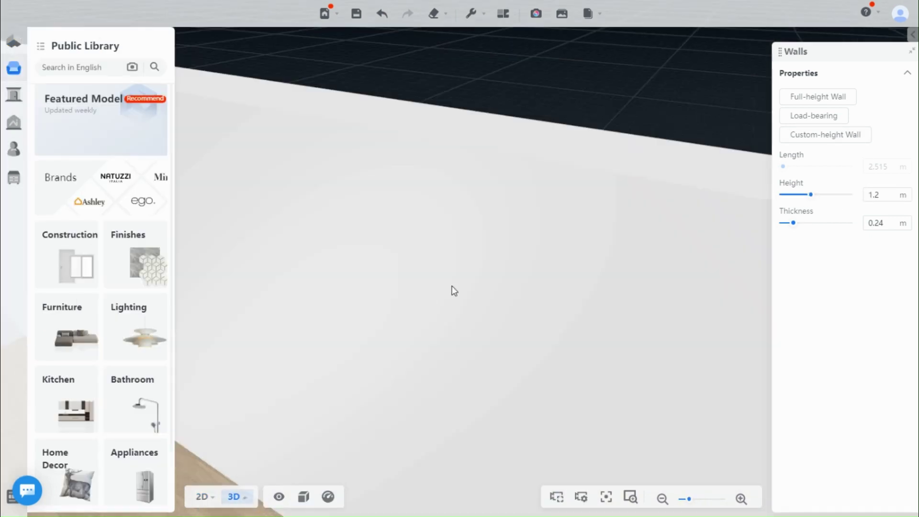
{"action": "left_click_drag", "start_coordinate": [669, 388], "coordinate": [532, 363]}
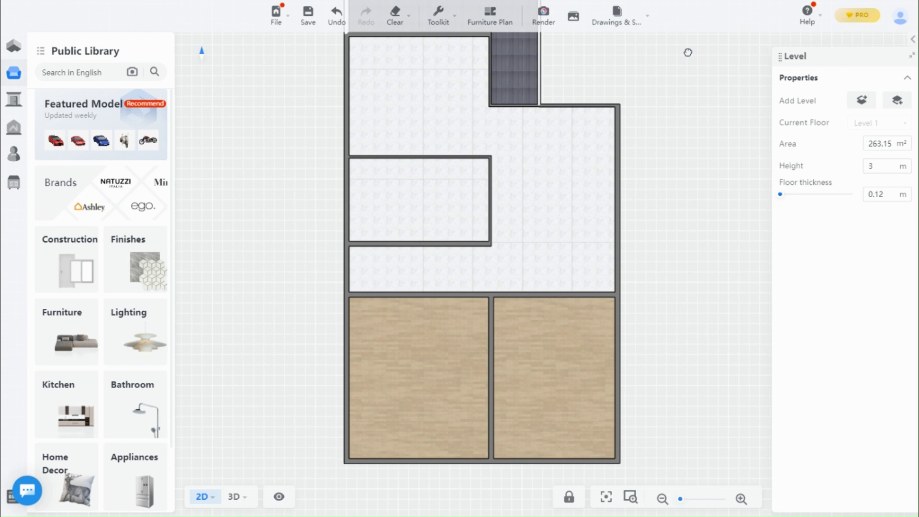
{"action": "scroll", "coordinate": [636, 120], "scroll_direction": "up", "scroll_amount": 5}
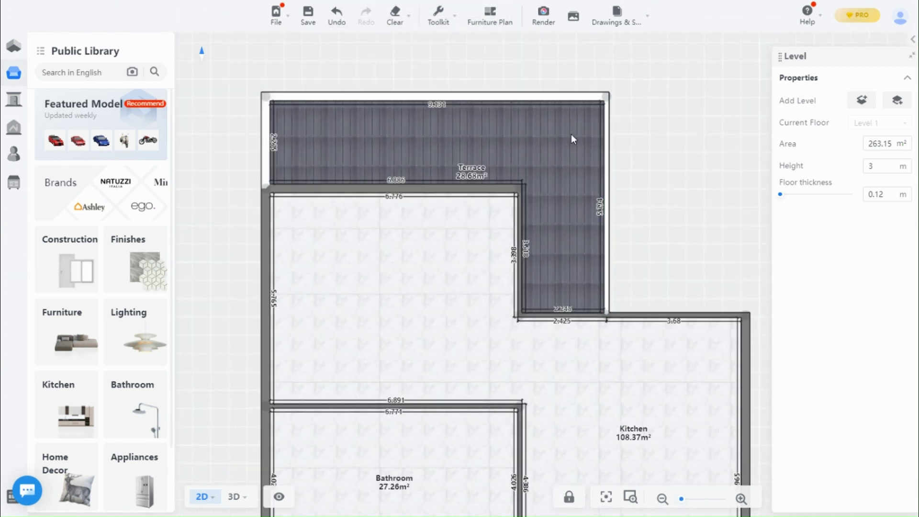
{"action": "scroll", "coordinate": [570, 137], "scroll_direction": "down", "scroll_amount": 4}
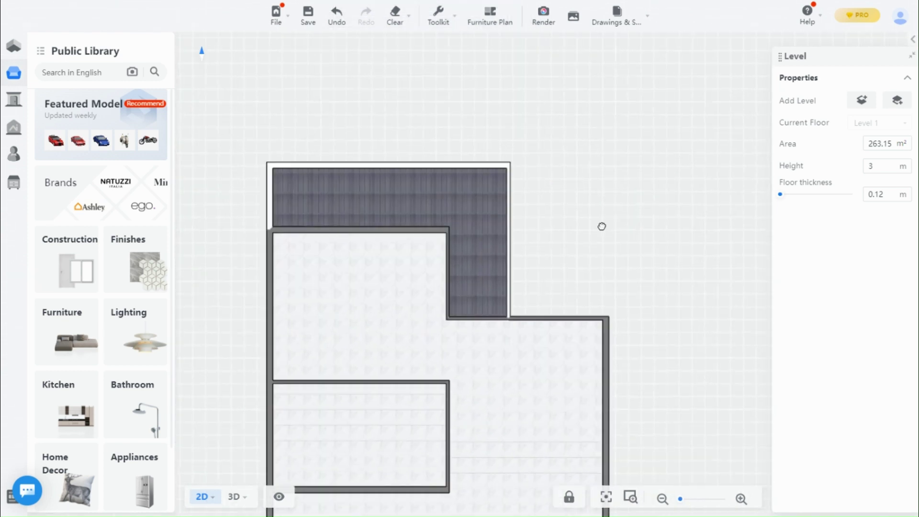
Step: Drag the terrace's right, top and left walls outward, enlarging it to 343.14 m²
{"action": "left_click", "coordinate": [235, 497]}
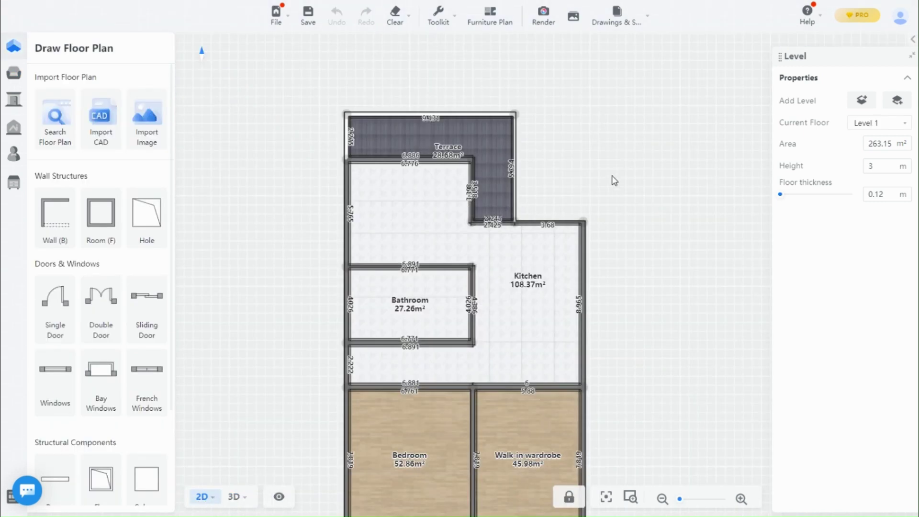
{"action": "scroll", "coordinate": [598, 183], "scroll_direction": "down", "scroll_amount": 2}
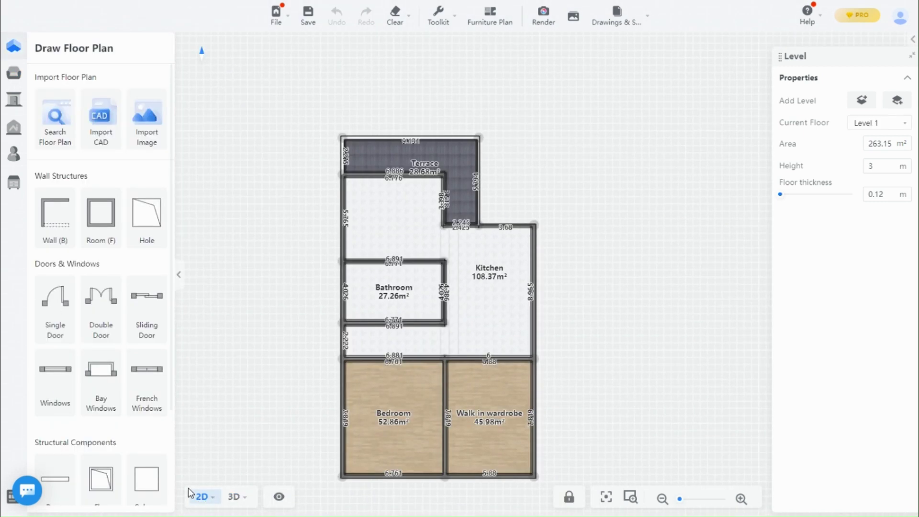
{"action": "scroll", "coordinate": [446, 163], "scroll_direction": "up", "scroll_amount": 2}
{"action": "left_click_drag", "start_coordinate": [498, 230], "coordinate": [671, 221]}
{"action": "left_click_drag", "start_coordinate": [433, 292], "coordinate": [455, 127]}
{"action": "left_click_drag", "start_coordinate": [355, 292], "coordinate": [221, 297]}
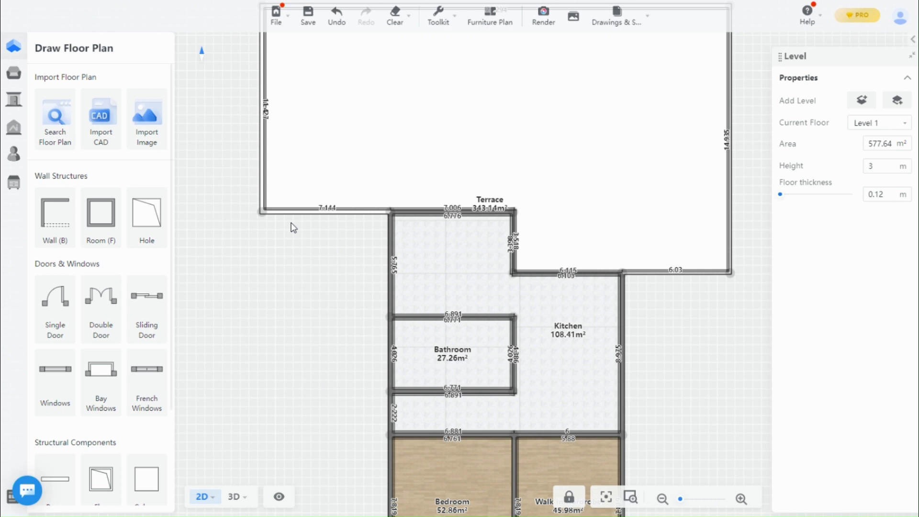
Step: Shift the wall between terrace and kitchen to widen the kitchen to 126.11 m²
{"action": "left_click_drag", "start_coordinate": [390, 242], "coordinate": [266, 263]}
{"action": "scroll", "coordinate": [378, 252], "scroll_direction": "up", "scroll_amount": 1}
{"action": "scroll", "coordinate": [544, 242], "scroll_direction": "down", "scroll_amount": 3}
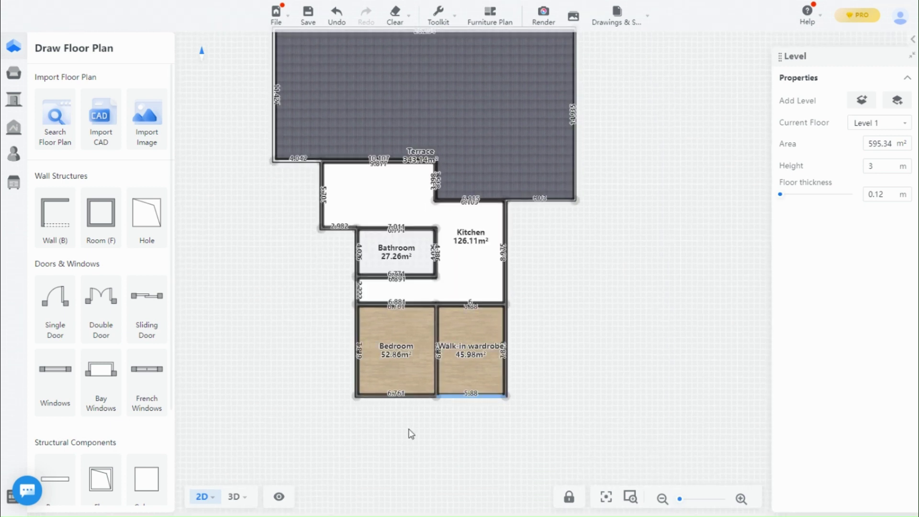
{"action": "left_click", "coordinate": [227, 498]}
Step: Orbit the 3D model around the enlarged terrace and whole floor, then return to the 2D plan
{"action": "left_click_drag", "start_coordinate": [688, 328], "coordinate": [645, 359]}
{"action": "left_click_drag", "start_coordinate": [334, 460], "coordinate": [445, 417]}
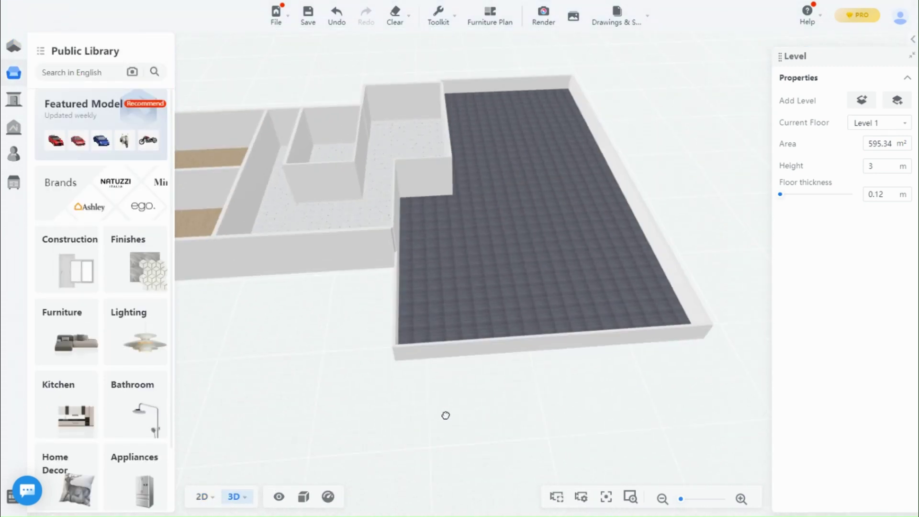
{"action": "left_click_drag", "start_coordinate": [660, 216], "coordinate": [615, 201]}
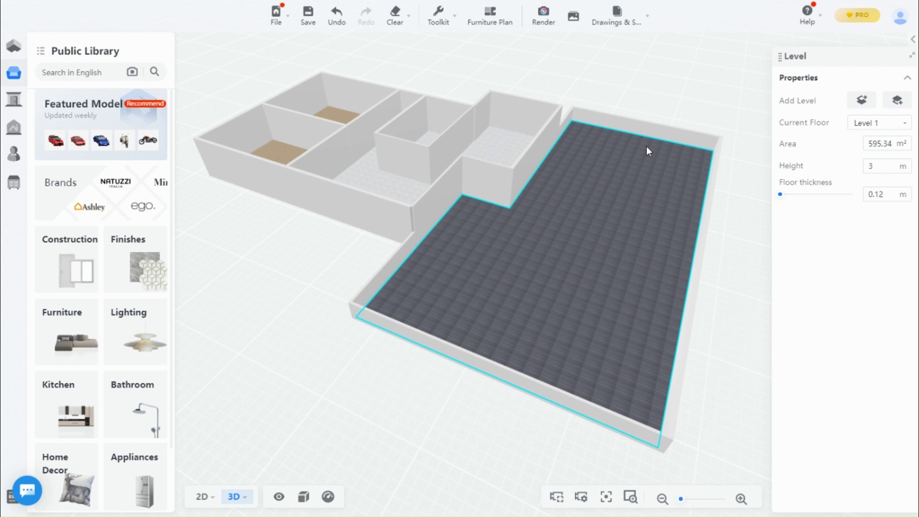
{"action": "left_click_drag", "start_coordinate": [658, 302], "coordinate": [402, 267]}
{"action": "left_click_drag", "start_coordinate": [374, 316], "coordinate": [503, 364]}
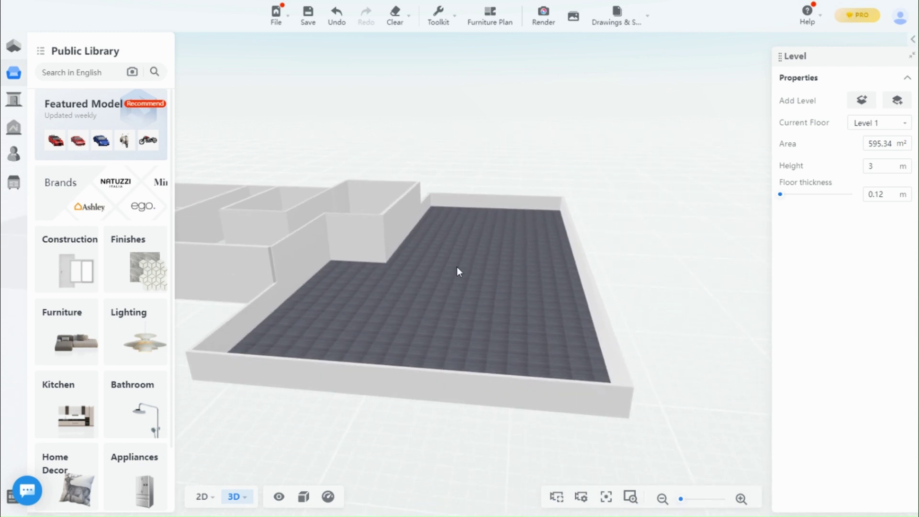
{"action": "left_click", "coordinate": [209, 491]}
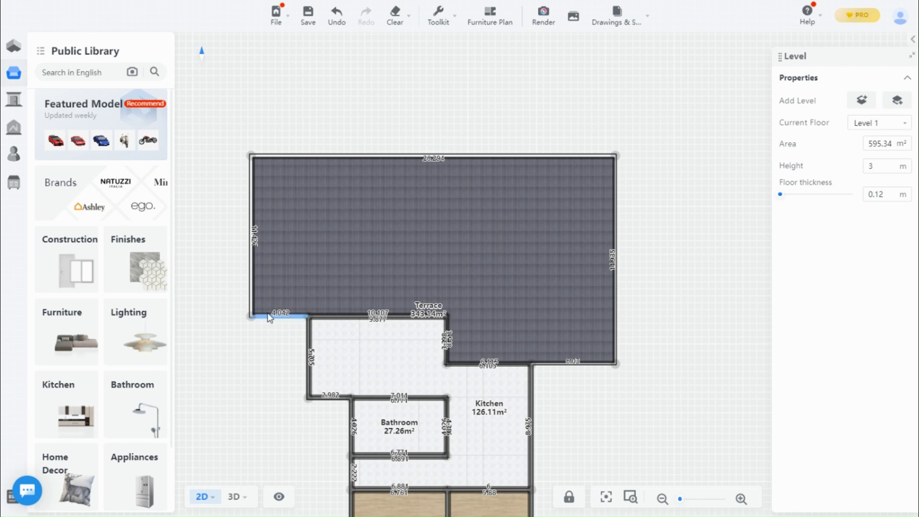
Step: Orbit the 3D view around the terrace floor to a near top-down angle
{"action": "left_click", "coordinate": [235, 496]}
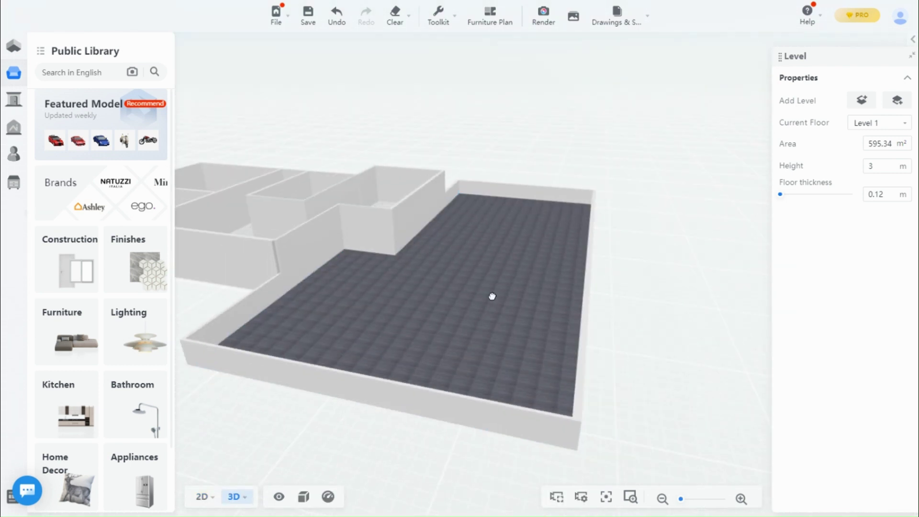
{"action": "left_click_drag", "start_coordinate": [493, 296], "coordinate": [691, 199]}
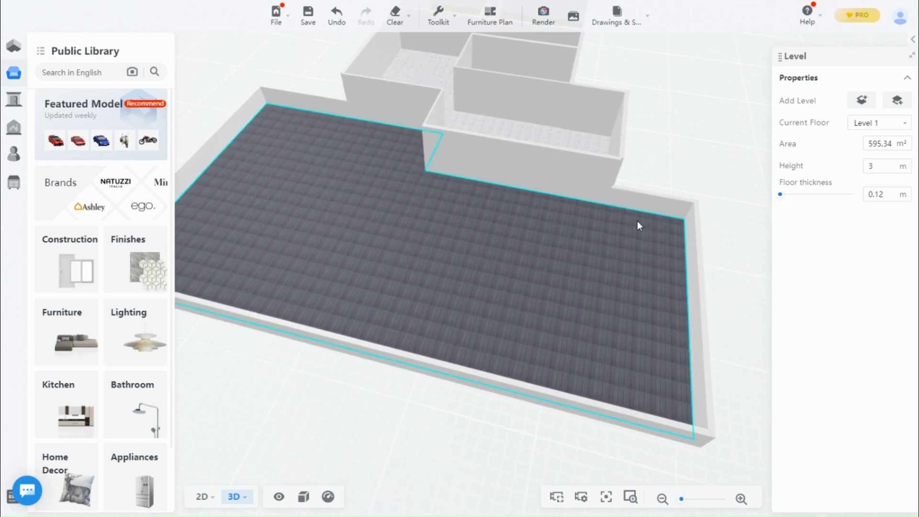
{"action": "left_click_drag", "start_coordinate": [391, 209], "coordinate": [622, 191]}
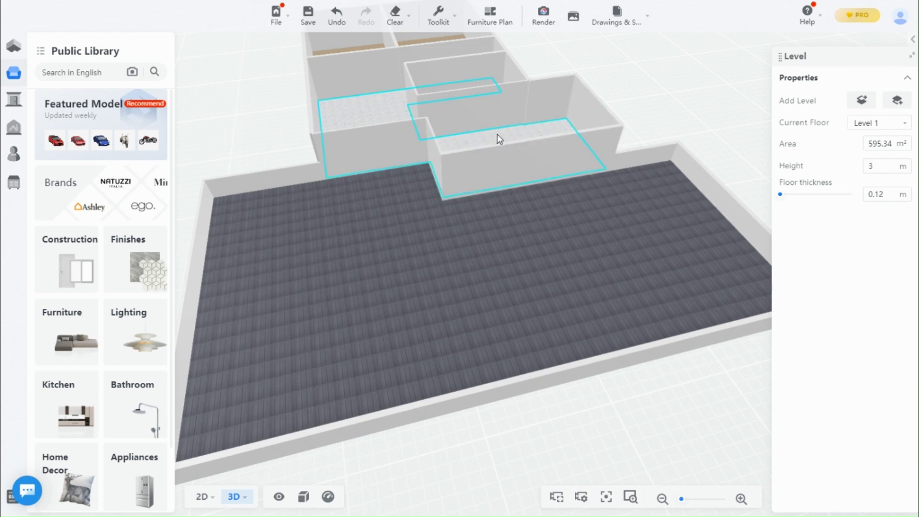
{"action": "left_click_drag", "start_coordinate": [497, 138], "coordinate": [643, 170]}
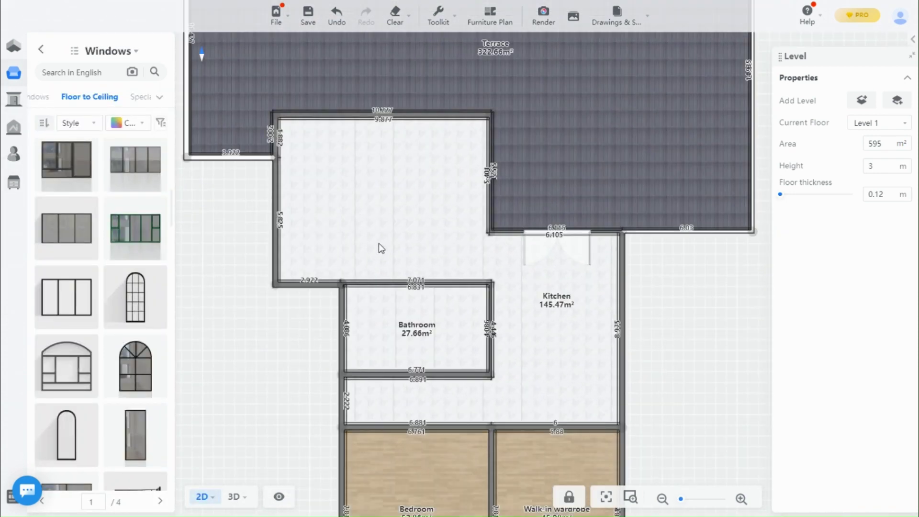
Step: Bend the kitchen's top wall and short left wall into curved arcs
{"action": "left_click_drag", "start_coordinate": [398, 223], "coordinate": [451, 223]}
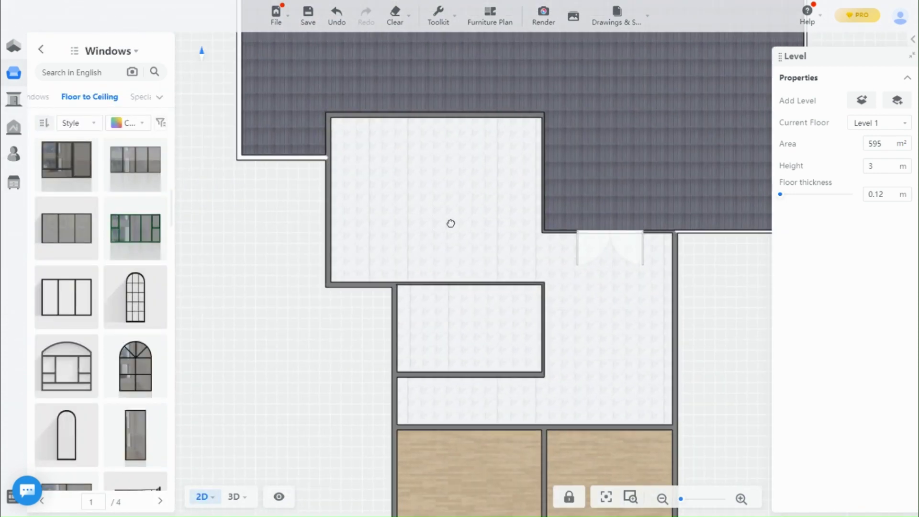
{"action": "scroll", "coordinate": [451, 223], "scroll_direction": "up", "scroll_amount": 2}
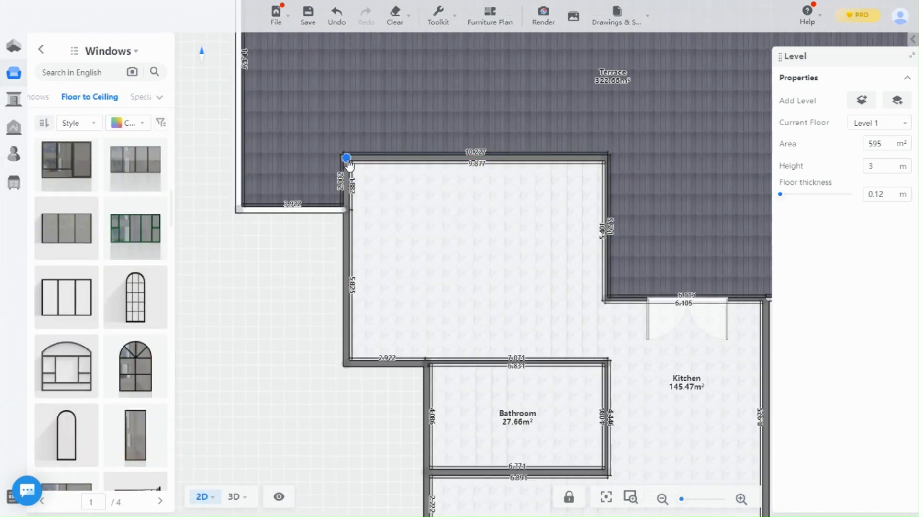
{"action": "left_click", "coordinate": [349, 160]}
{"action": "left_click", "coordinate": [635, 135]}
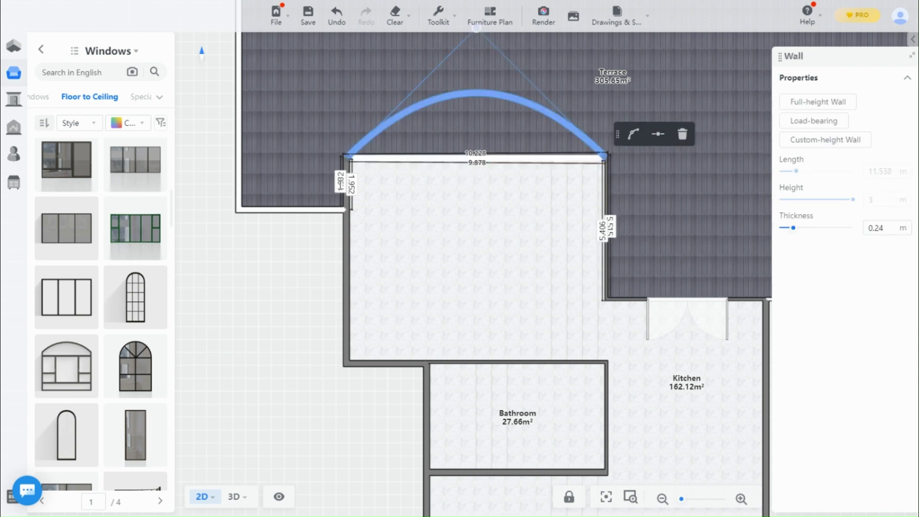
{"action": "left_click", "coordinate": [355, 264]}
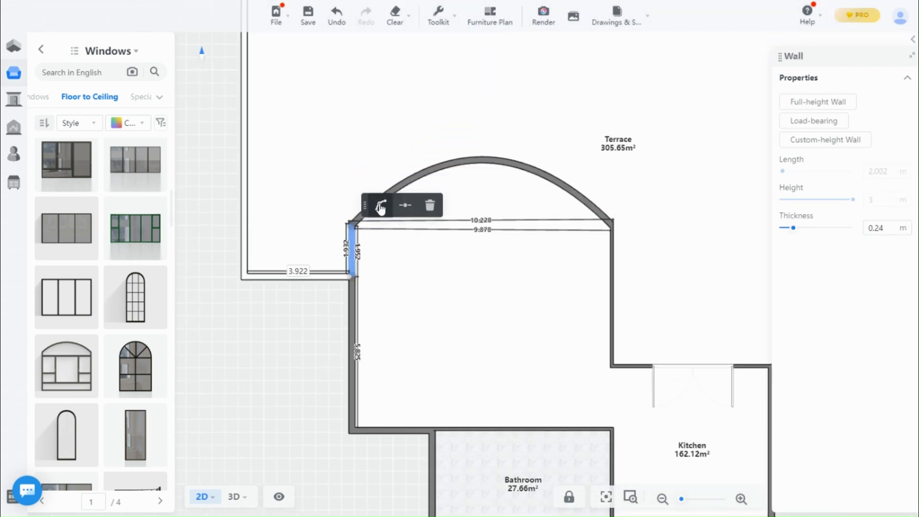
{"action": "left_click", "coordinate": [381, 206]}
{"action": "left_click", "coordinate": [314, 327]}
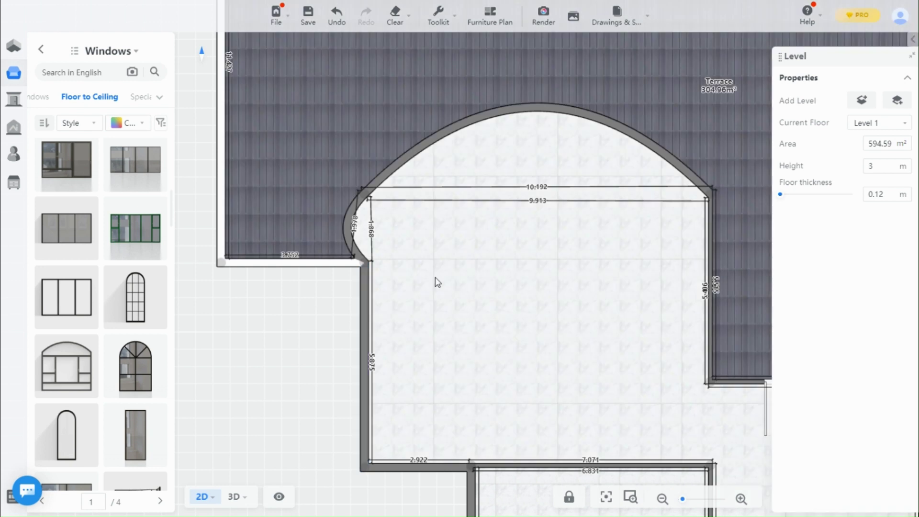
Step: Curve the kitchen's long left wall and flatten its arc slightly
{"action": "left_click_drag", "start_coordinate": [466, 335], "coordinate": [459, 246]}
{"action": "left_click", "coordinate": [356, 247]}
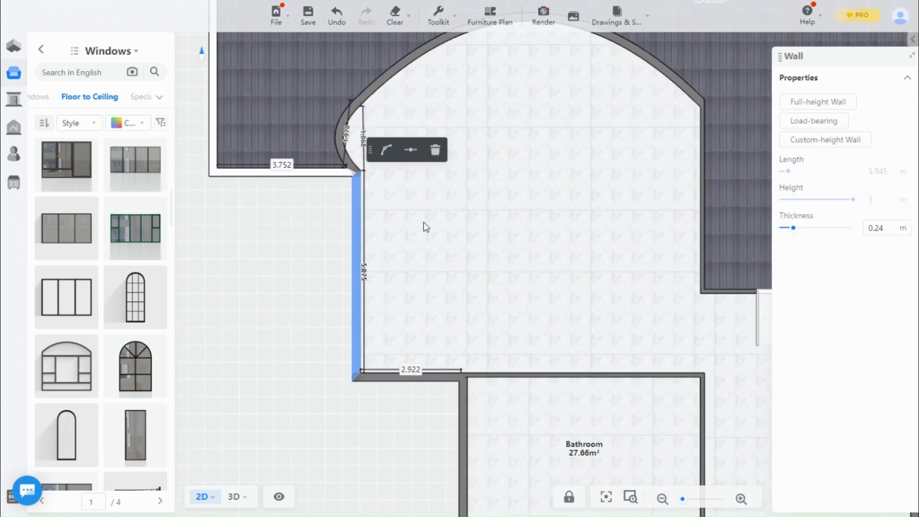
{"action": "left_click", "coordinate": [384, 149]}
{"action": "left_click_drag", "start_coordinate": [459, 276], "coordinate": [410, 271]}
Step: Restore the accidentally deleted short curved wall and move the top arc's left end up and right
{"action": "scroll", "coordinate": [444, 220], "scroll_direction": "down", "scroll_amount": 2}
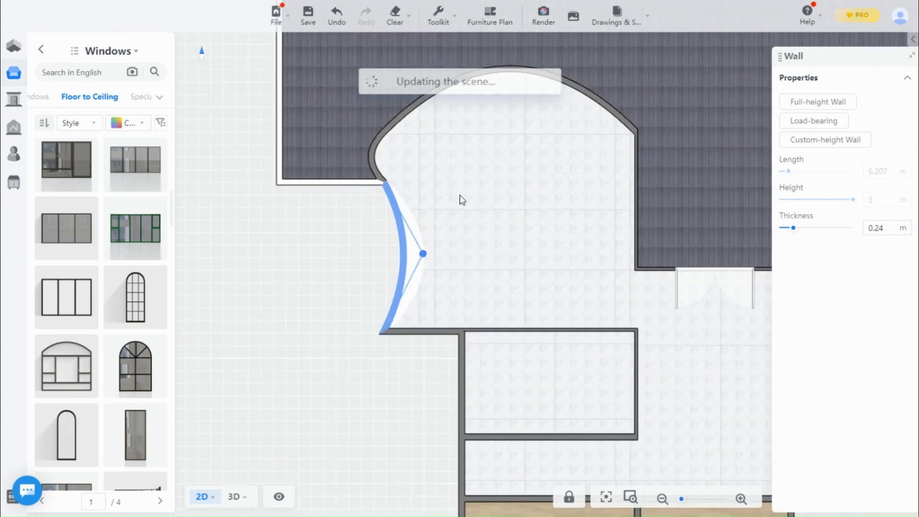
{"action": "left_click", "coordinate": [366, 215]}
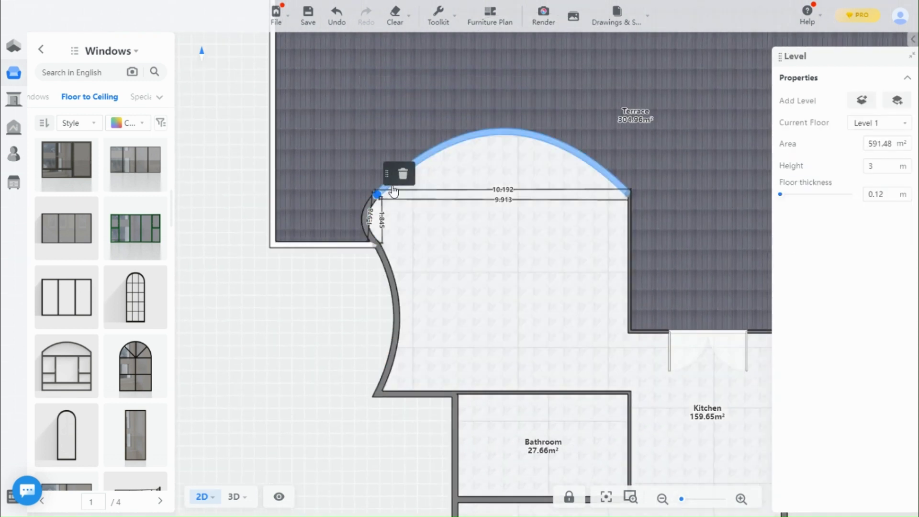
{"action": "left_click", "coordinate": [403, 174]}
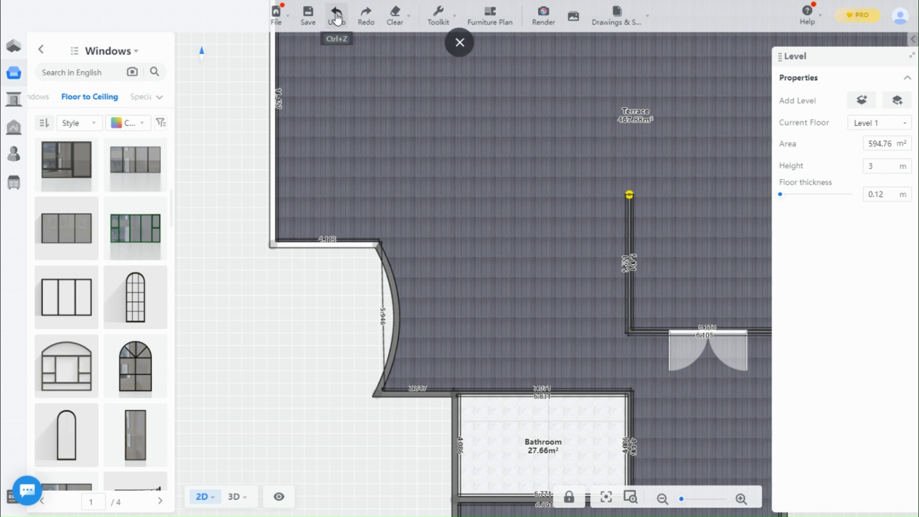
{"action": "left_click", "coordinate": [337, 18]}
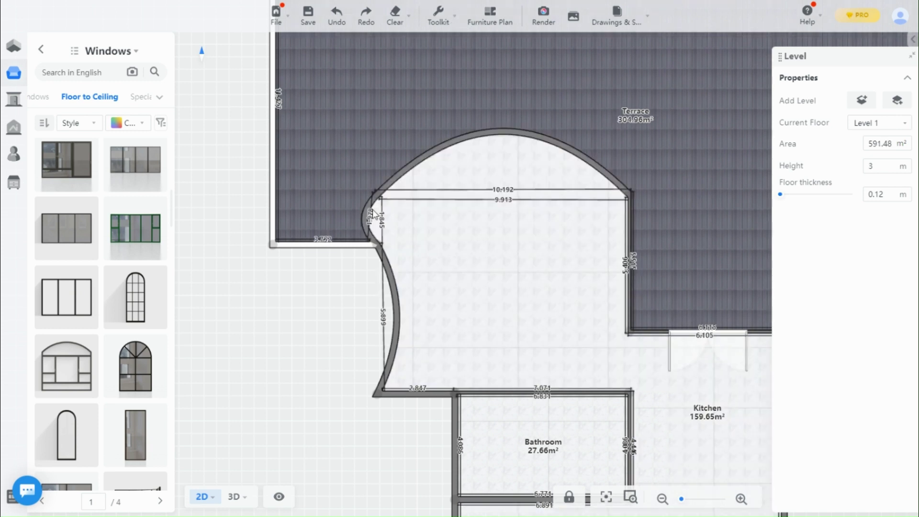
{"action": "left_click_drag", "start_coordinate": [379, 201], "coordinate": [421, 174]}
Step: Commit the moved wall endpoint and split the curved top wall at its apex
{"action": "left_click", "coordinate": [496, 272]}
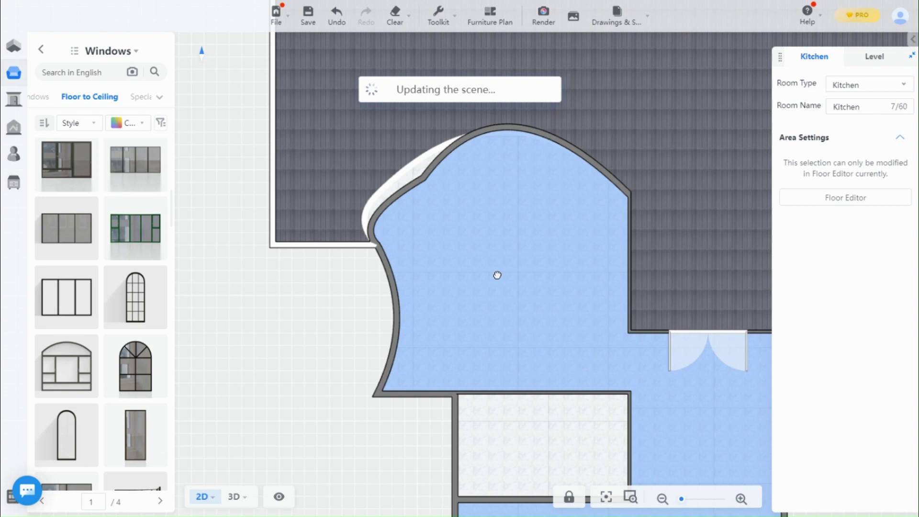
{"action": "scroll", "coordinate": [369, 209], "scroll_direction": "up", "scroll_amount": 2}
{"action": "double_click", "coordinate": [484, 142]}
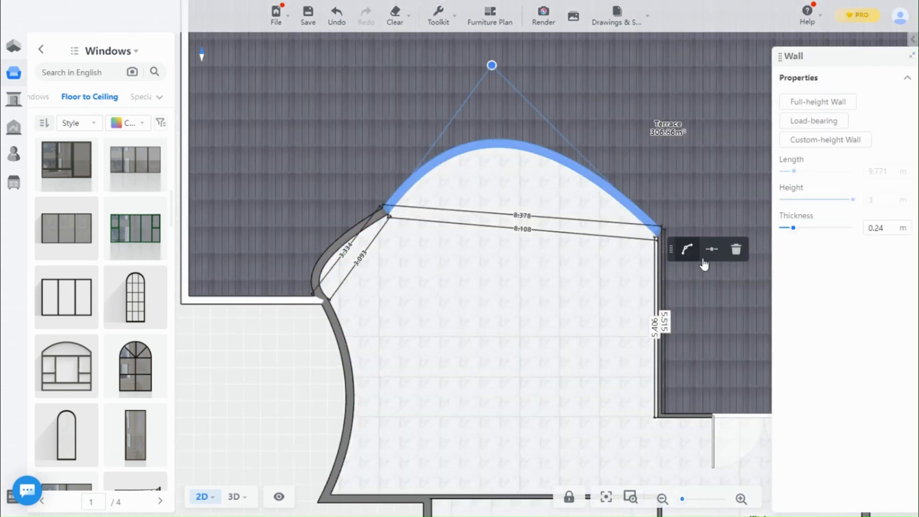
{"action": "left_click", "coordinate": [712, 249]}
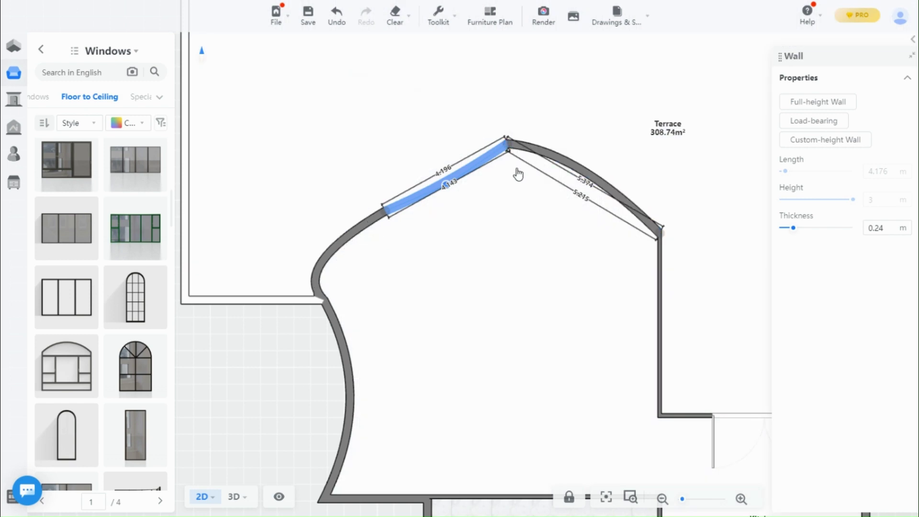
{"action": "left_click", "coordinate": [505, 186]}
Step: Bow the left and right halves of the split top wall into curves
{"action": "left_click", "coordinate": [394, 208]}
{"action": "scroll", "coordinate": [408, 220], "scroll_direction": "up", "scroll_amount": 5}
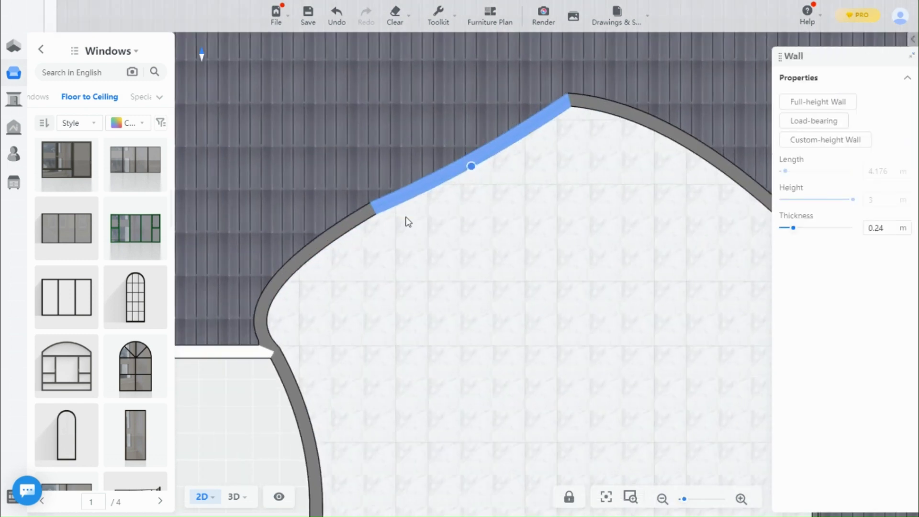
{"action": "left_click_drag", "start_coordinate": [578, 84], "coordinate": [576, 65]}
{"action": "scroll", "coordinate": [565, 314], "scroll_direction": "down", "scroll_amount": 5}
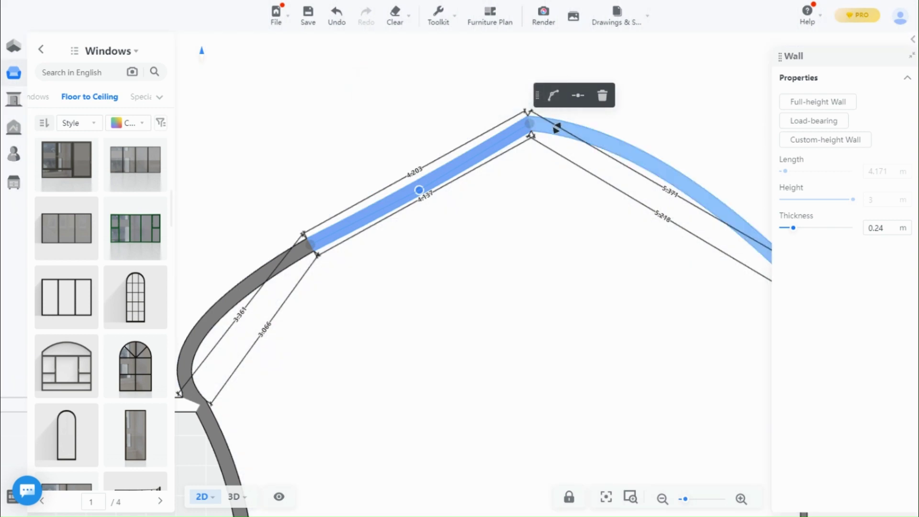
{"action": "left_click", "coordinate": [692, 168]}
{"action": "scroll", "coordinate": [564, 294], "scroll_direction": "down", "scroll_amount": 3}
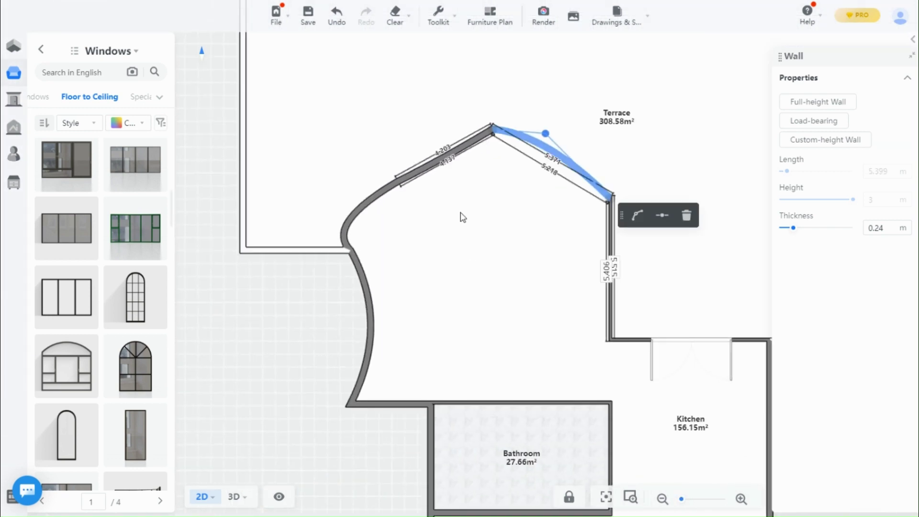
{"action": "left_click_drag", "start_coordinate": [546, 133], "coordinate": [554, 153]}
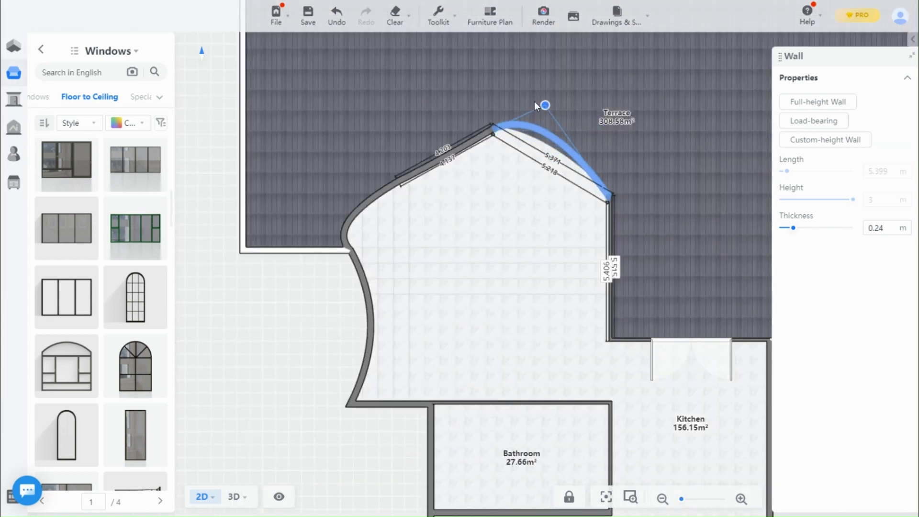
{"action": "left_click_drag", "start_coordinate": [537, 113], "coordinate": [537, 112]}
{"action": "left_click", "coordinate": [463, 263]}
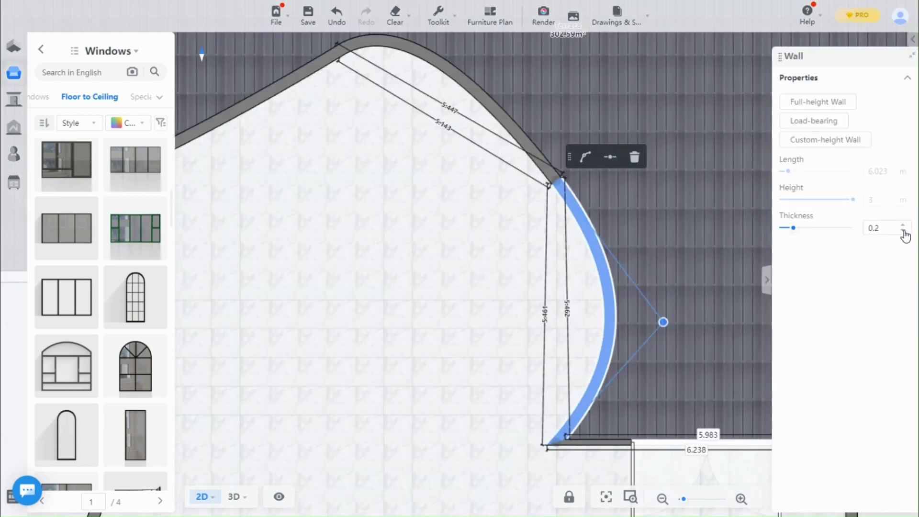
Step: Change the thickness of the curved right wall
{"action": "left_click", "coordinate": [882, 229]}
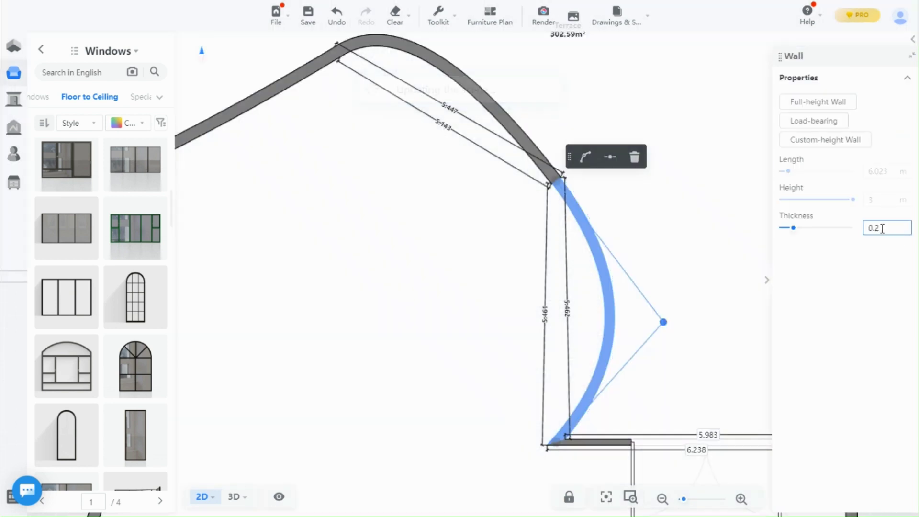
{"action": "key", "text": "Return"}
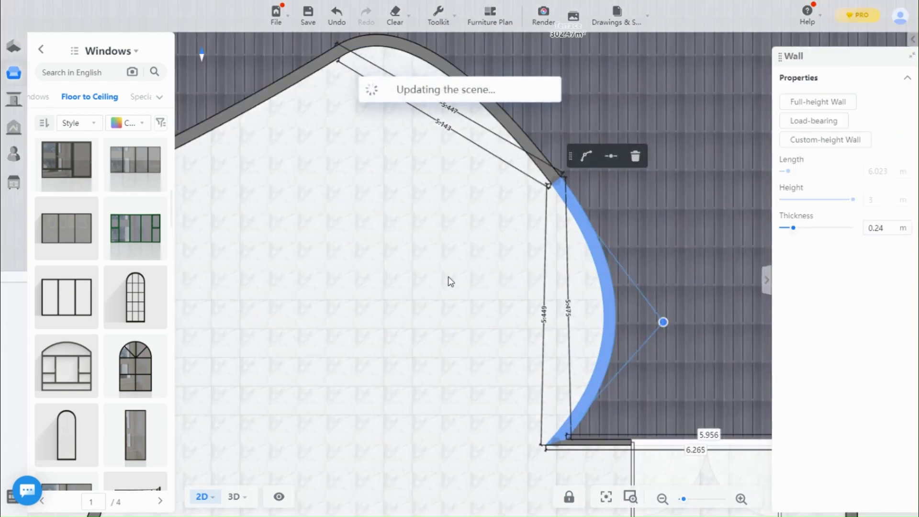
{"action": "left_click", "coordinate": [503, 361]}
Step: Shape the left wall into an S-curve and bend the 2.572 wall segment
{"action": "scroll", "coordinate": [437, 396], "scroll_direction": "down", "scroll_amount": 2}
{"action": "left_click_drag", "start_coordinate": [436, 396], "coordinate": [479, 311]}
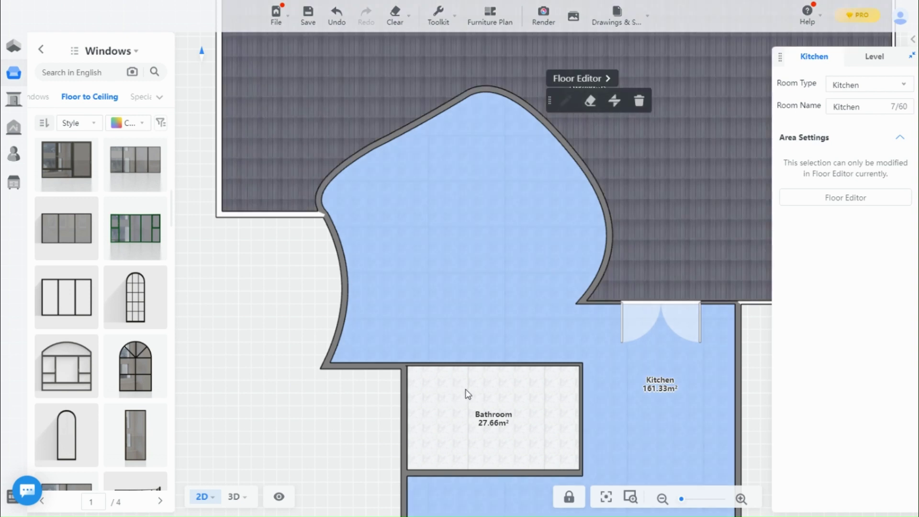
{"action": "scroll", "coordinate": [528, 261], "scroll_direction": "down", "scroll_amount": 1}
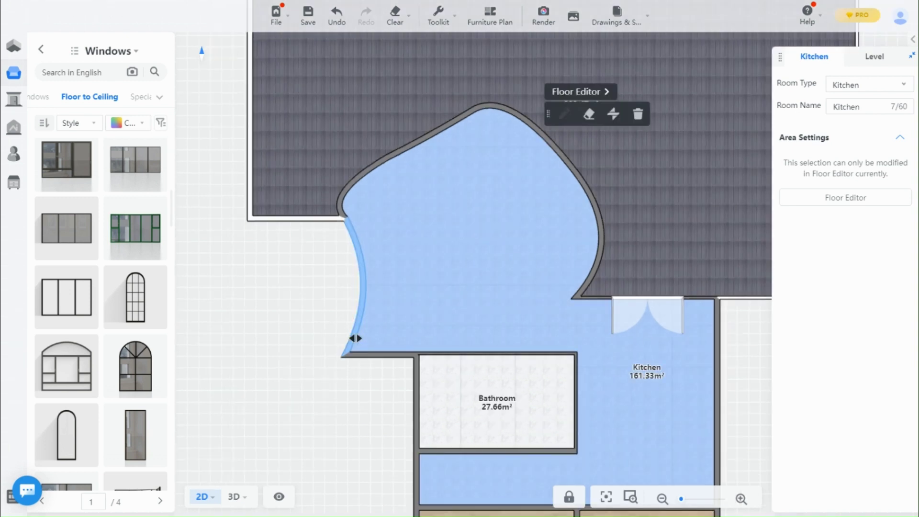
{"action": "left_click_drag", "start_coordinate": [355, 338], "coordinate": [345, 353]}
{"action": "scroll", "coordinate": [345, 353], "scroll_direction": "up", "scroll_amount": 2}
{"action": "left_click_drag", "start_coordinate": [390, 386], "coordinate": [284, 322]}
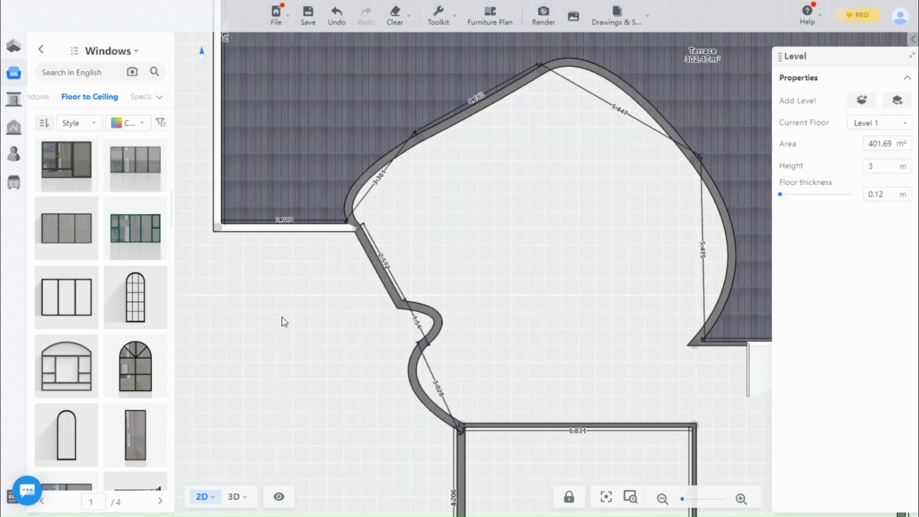
{"action": "left_click", "coordinate": [402, 309]}
{"action": "left_click_drag", "start_coordinate": [387, 277], "coordinate": [347, 297]}
{"action": "left_click", "coordinate": [352, 394]}
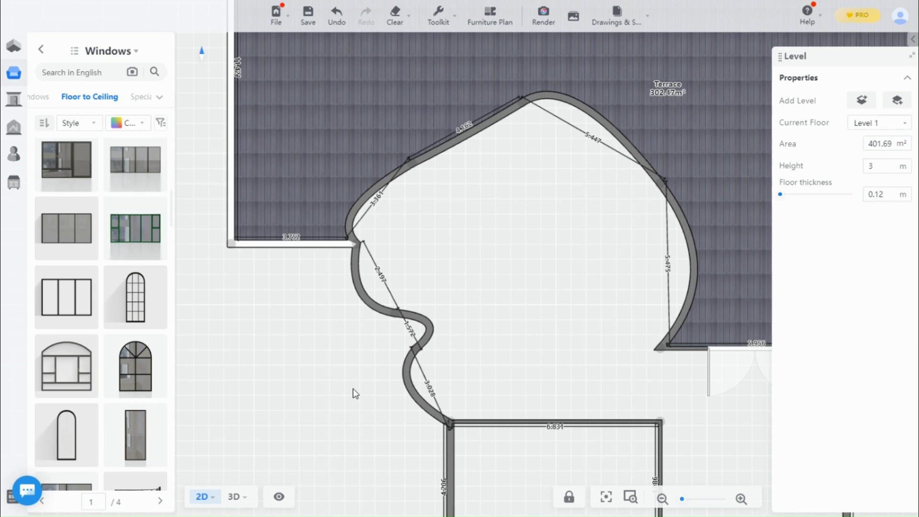
Step: Inspect the curved walls in 3D at eye level and up close, then return to 2D
{"action": "left_click", "coordinate": [235, 496]}
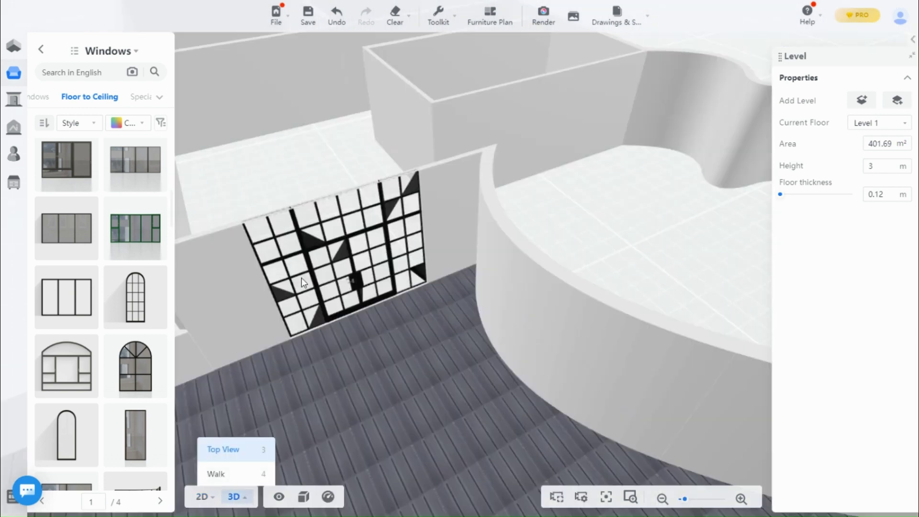
{"action": "scroll", "coordinate": [334, 302], "scroll_direction": "up", "scroll_amount": 5}
{"action": "left_click_drag", "start_coordinate": [334, 302], "coordinate": [458, 242]}
{"action": "left_click_drag", "start_coordinate": [603, 229], "coordinate": [301, 437]}
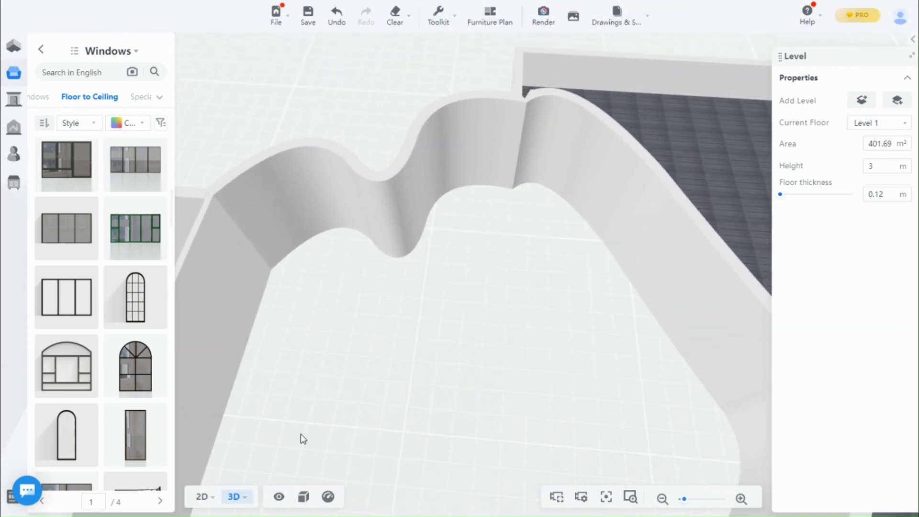
{"action": "left_click", "coordinate": [200, 496]}
Step: Adjust the left curved wall's top endpoint and bow the upper curved wall further
{"action": "scroll", "coordinate": [437, 287], "scroll_direction": "up", "scroll_amount": 3}
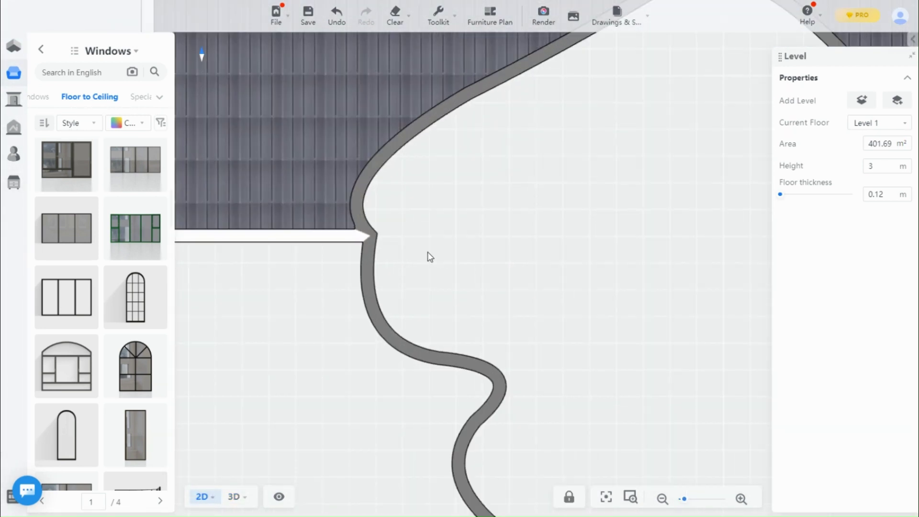
{"action": "left_click", "coordinate": [372, 249]}
{"action": "left_click_drag", "start_coordinate": [392, 240], "coordinate": [327, 246]}
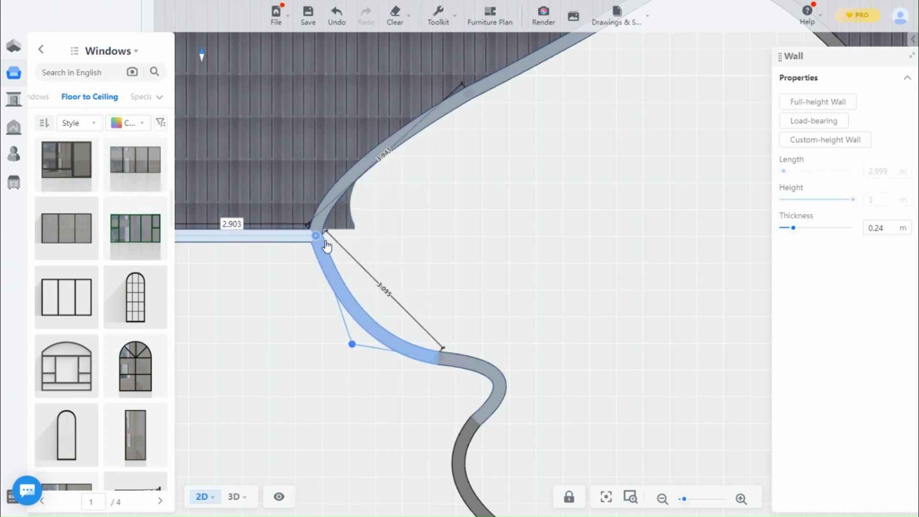
{"action": "left_click", "coordinate": [277, 396]}
{"action": "scroll", "coordinate": [305, 335], "scroll_direction": "down", "scroll_amount": 3}
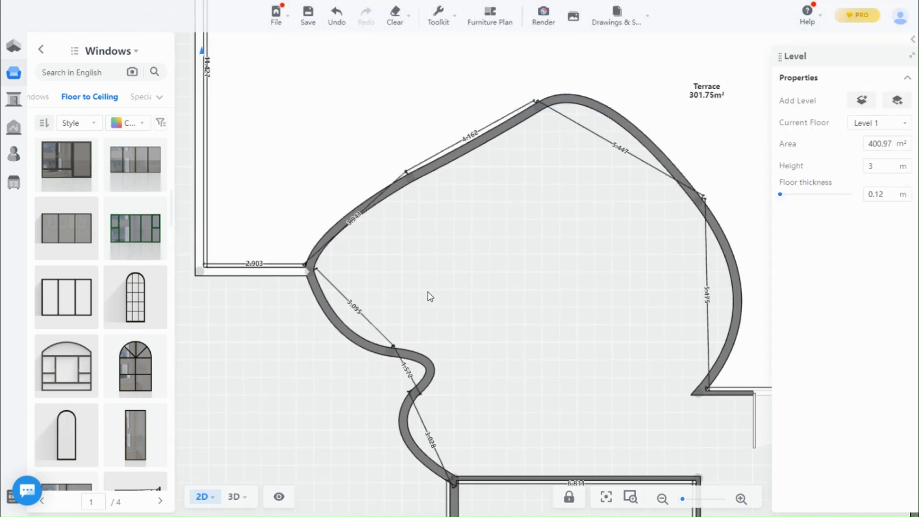
{"action": "left_click_drag", "start_coordinate": [429, 295], "coordinate": [521, 271]}
{"action": "scroll", "coordinate": [372, 394], "scroll_direction": "up", "scroll_amount": 3}
{"action": "scroll", "coordinate": [448, 263], "scroll_direction": "up", "scroll_amount": 2}
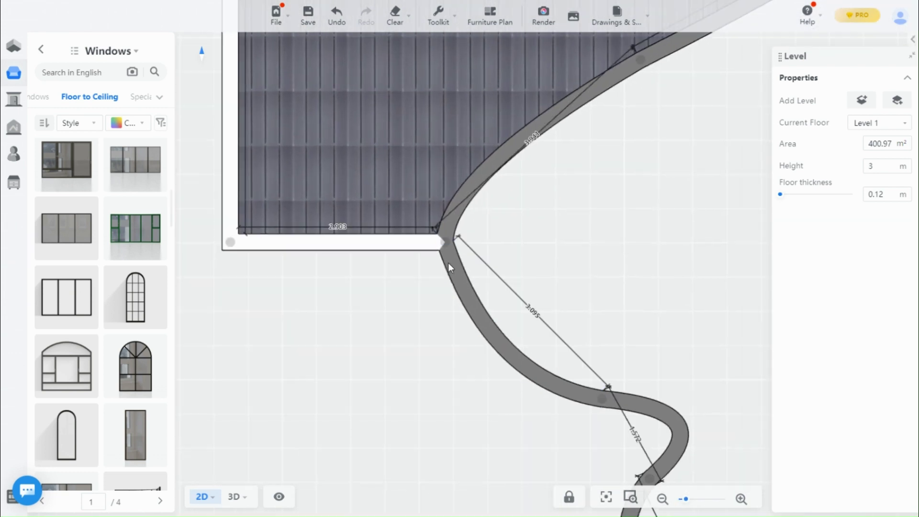
{"action": "left_click", "coordinate": [448, 247]}
{"action": "left_click_drag", "start_coordinate": [448, 248], "coordinate": [481, 245]}
{"action": "left_click", "coordinate": [479, 196]}
{"action": "left_click_drag", "start_coordinate": [445, 172], "coordinate": [482, 171]}
{"action": "left_click", "coordinate": [431, 345]}
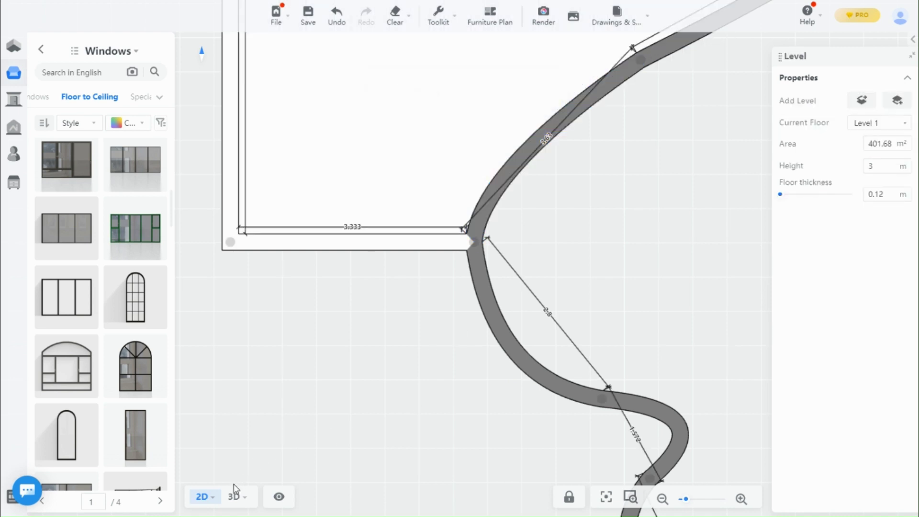
Step: Check the reshaped walls in 3D from a higher angle, then return to 2D
{"action": "left_click", "coordinate": [235, 497]}
{"action": "mouse_move", "coordinate": [449, 296]}
{"action": "left_mouse_down"}
{"action": "mouse_move", "coordinate": [447, 318]}
{"action": "mouse_move", "coordinate": [474, 328]}
{"action": "mouse_move", "coordinate": [450, 309]}
{"action": "left_mouse_up"}
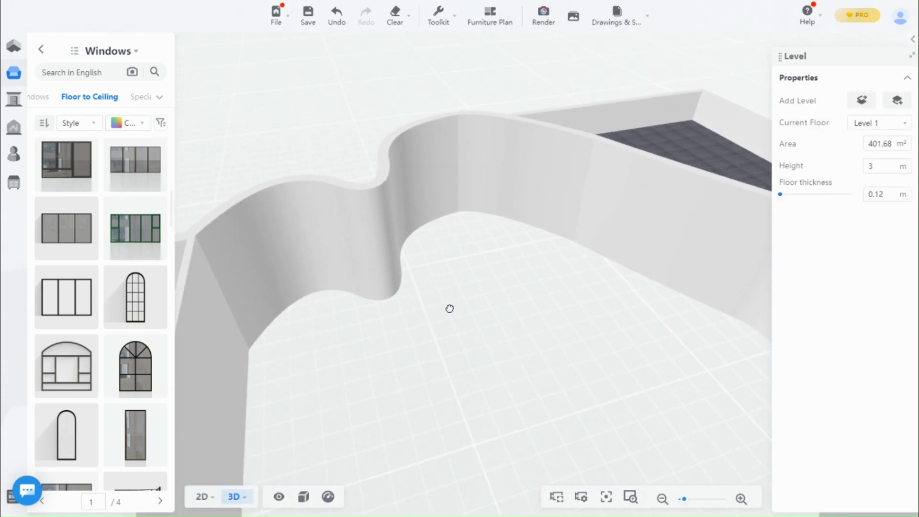
{"action": "left_click_drag", "start_coordinate": [407, 200], "coordinate": [500, 380]}
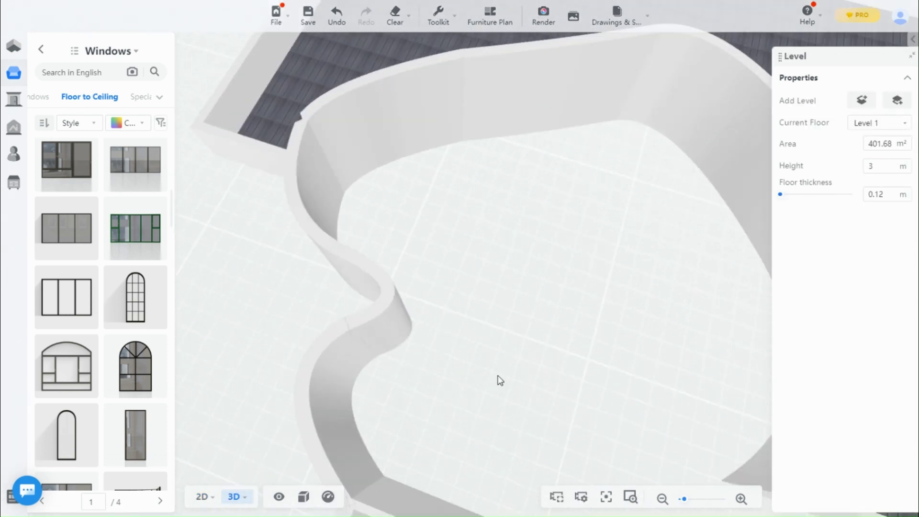
{"action": "left_click", "coordinate": [202, 498]}
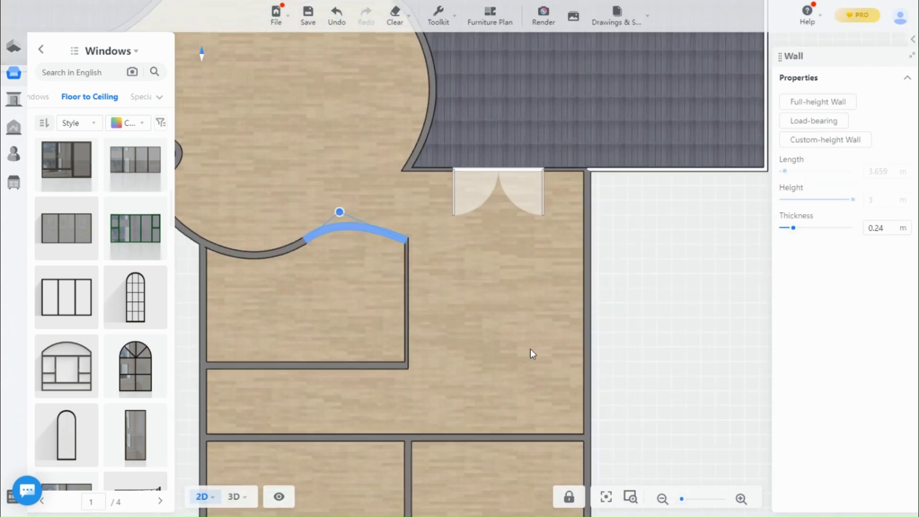
Step: Curve and split the wall right of the double doors, and curve the lower 2.773 segment
{"action": "left_click", "coordinate": [587, 221]}
{"action": "left_click", "coordinate": [616, 150]}
{"action": "left_click", "coordinate": [642, 150]}
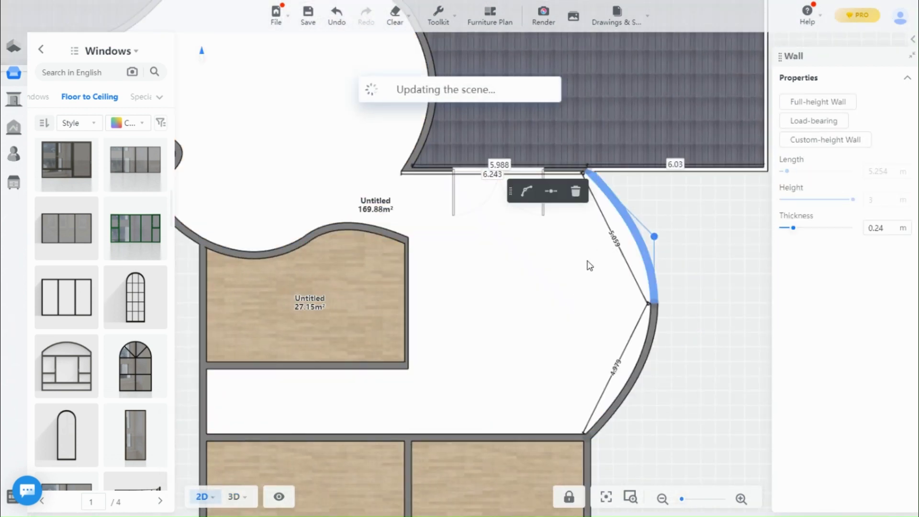
{"action": "left_click_drag", "start_coordinate": [654, 237], "coordinate": [566, 273]}
{"action": "left_click", "coordinate": [651, 335]}
{"action": "left_click", "coordinate": [708, 278]}
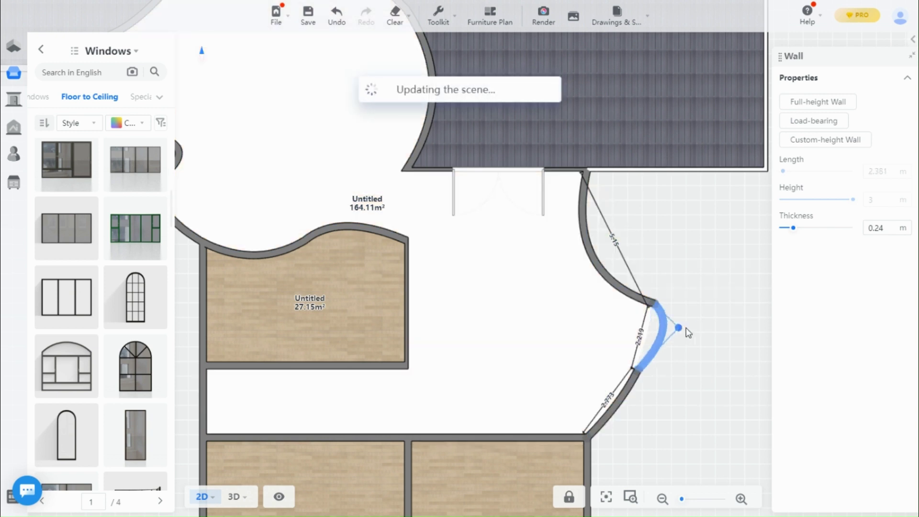
{"action": "left_click", "coordinate": [610, 401]}
{"action": "left_click_drag", "start_coordinate": [660, 431], "coordinate": [605, 337]}
{"action": "left_click", "coordinate": [606, 254]}
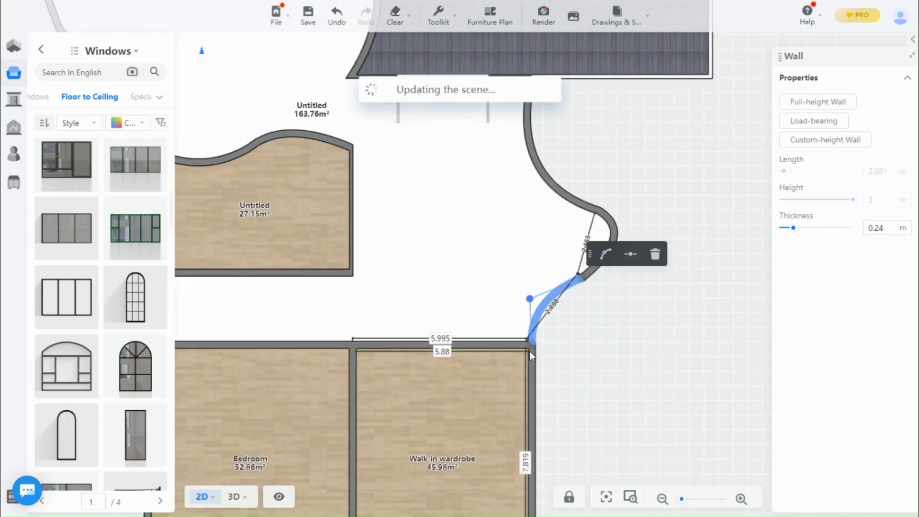
Step: Curve and split the walk-in wardrobe's horizontal wall into two reshaped arcs
{"action": "left_click_drag", "start_coordinate": [530, 351], "coordinate": [594, 378]}
{"action": "left_click", "coordinate": [507, 369]}
{"action": "left_click", "coordinate": [616, 347]}
{"action": "left_click", "coordinate": [642, 346]}
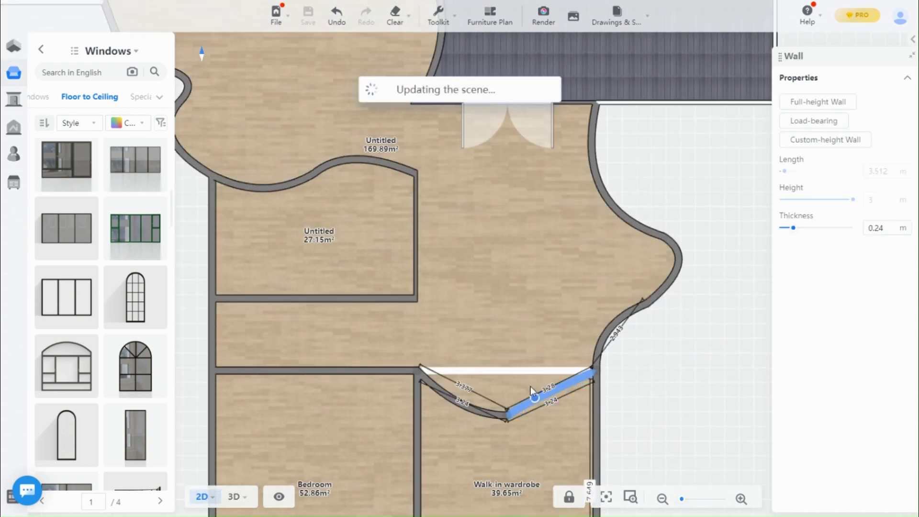
{"action": "left_click_drag", "start_coordinate": [534, 398], "coordinate": [586, 403]}
{"action": "left_click", "coordinate": [484, 409]}
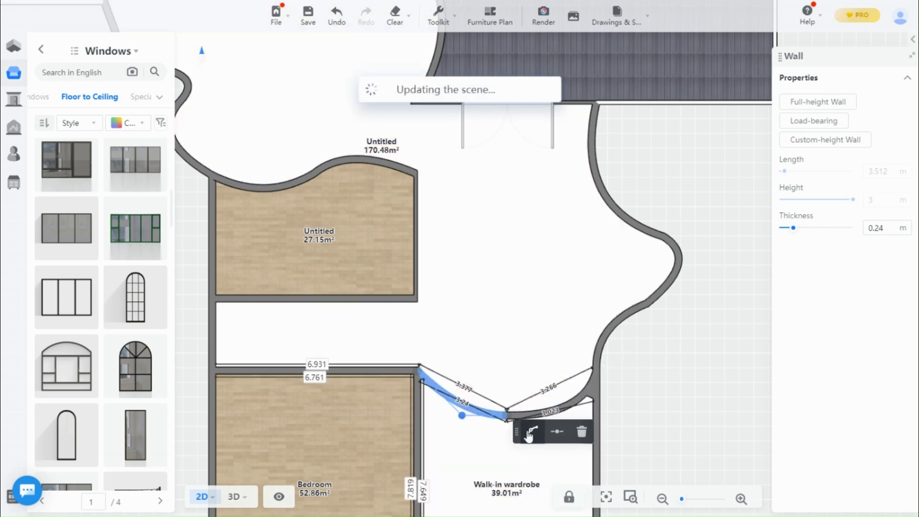
{"action": "left_click_drag", "start_coordinate": [449, 396], "coordinate": [459, 358]}
{"action": "left_click_drag", "start_coordinate": [447, 389], "coordinate": [449, 388]}
Step: View the curved walls around the wood floor close up in 3D
{"action": "scroll", "coordinate": [593, 372], "scroll_direction": "down", "scroll_amount": 3}
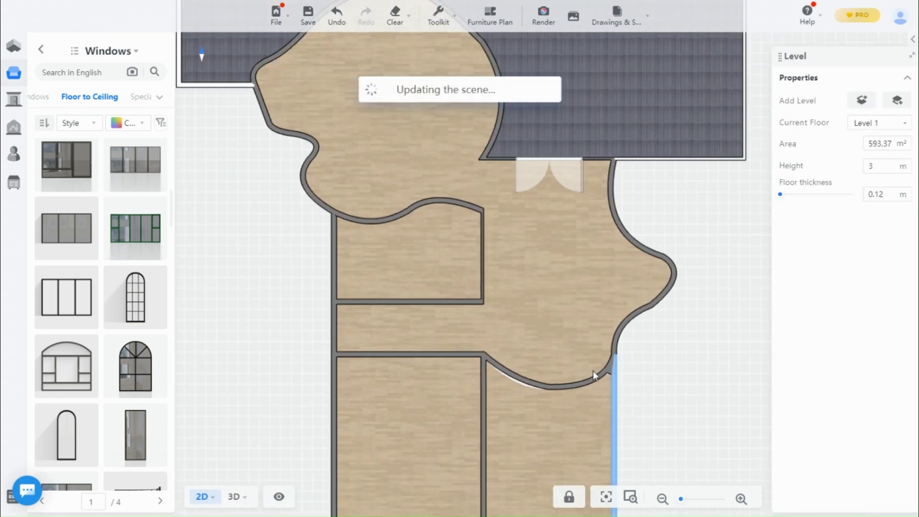
{"action": "left_click", "coordinate": [234, 496]}
{"action": "left_click_drag", "start_coordinate": [637, 218], "coordinate": [511, 257]}
Step: Orbit around the room in 3D and select its ceiling for editing
{"action": "scroll", "coordinate": [435, 201], "scroll_direction": "up", "scroll_amount": 3}
{"action": "scroll", "coordinate": [566, 253], "scroll_direction": "down", "scroll_amount": 3}
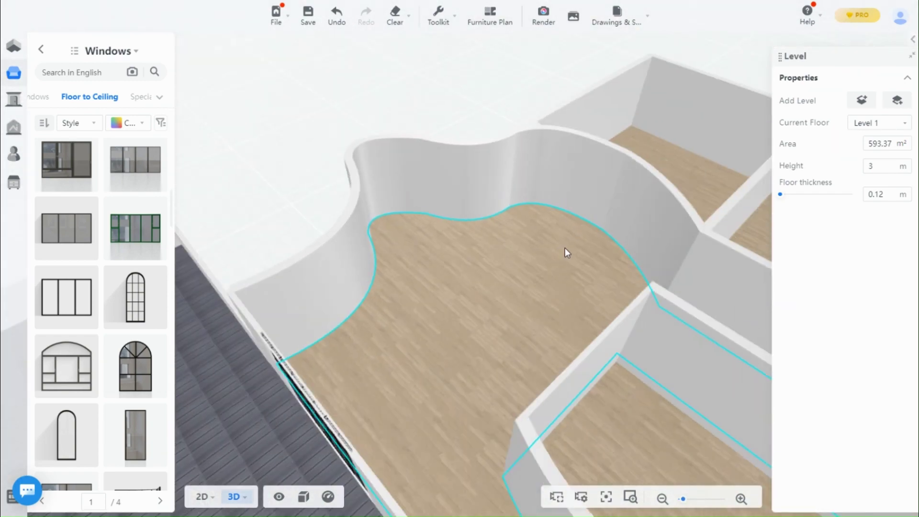
{"action": "left_click_drag", "start_coordinate": [566, 253], "coordinate": [371, 306]}
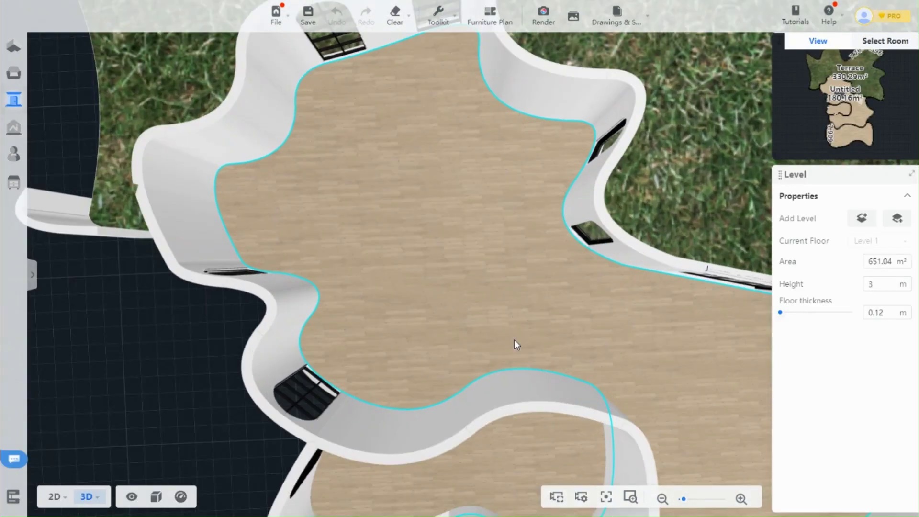
{"action": "left_click_drag", "start_coordinate": [515, 345], "coordinate": [478, 275]}
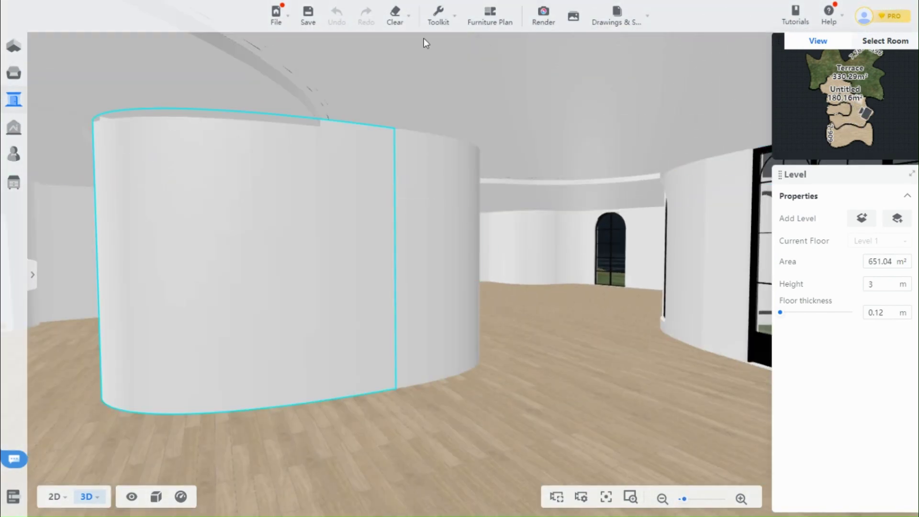
{"action": "left_click", "coordinate": [592, 148]}
{"action": "left_click_drag", "start_coordinate": [567, 275], "coordinate": [454, 154]}
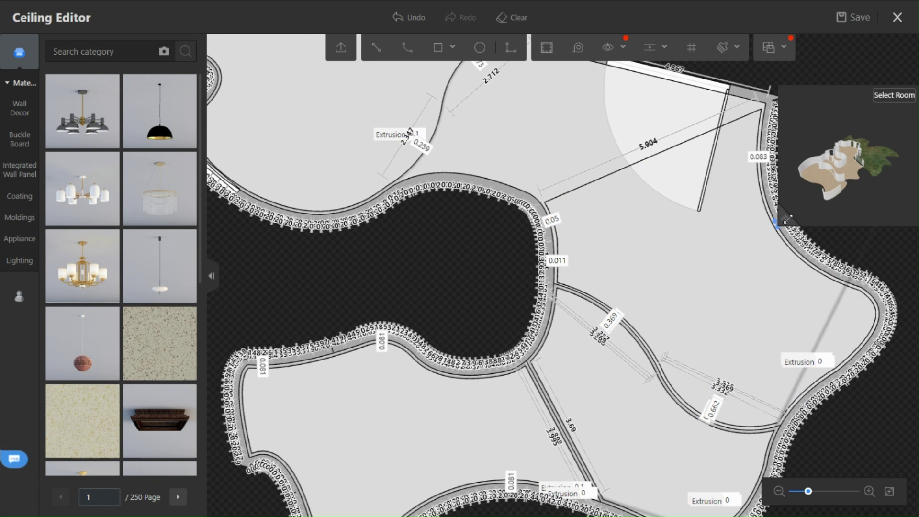
Step: Fly the ceiling preview into a chosen room via Select Room and rotate around it
{"action": "mouse_move", "coordinate": [854, 127]}
{"action": "left_click", "coordinate": [894, 95]}
{"action": "left_click", "coordinate": [792, 234]}
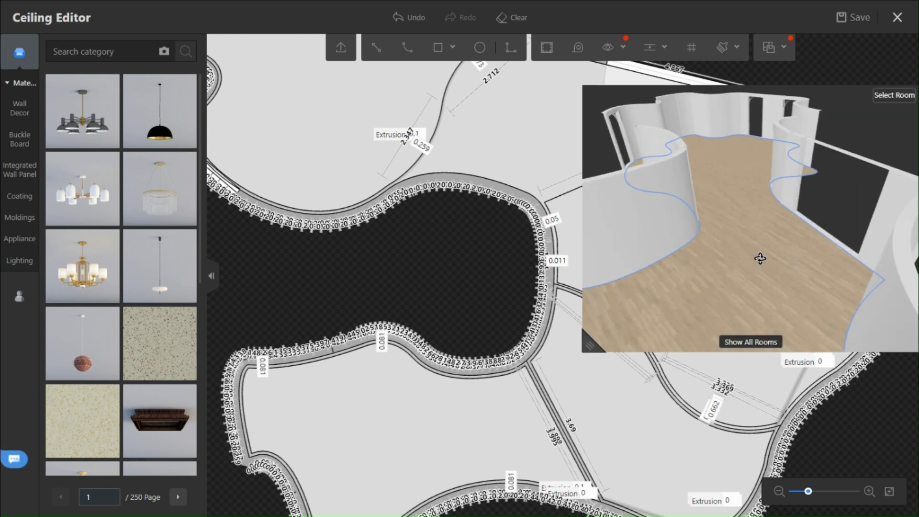
{"action": "left_click_drag", "start_coordinate": [770, 242], "coordinate": [712, 268]}
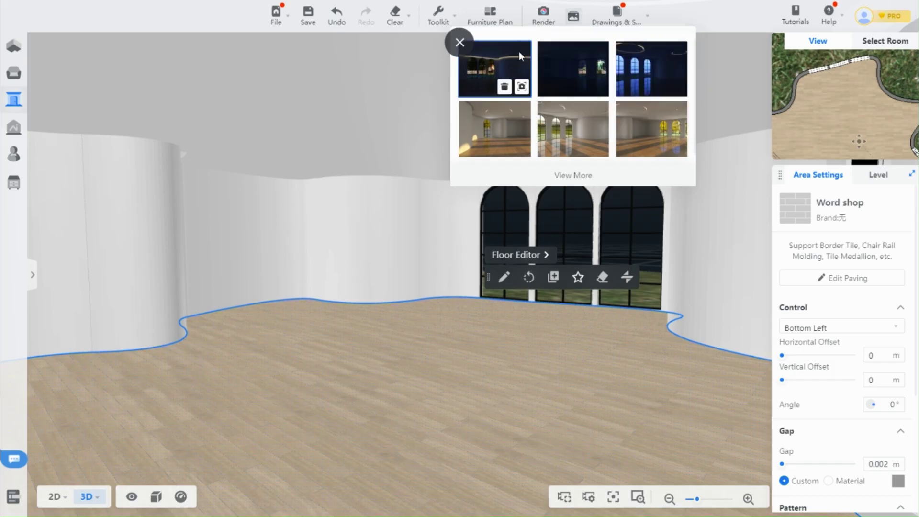
Step: View the latest render in the Gallery, then return to the 3D view over the floor
{"action": "left_click", "coordinate": [519, 52]}
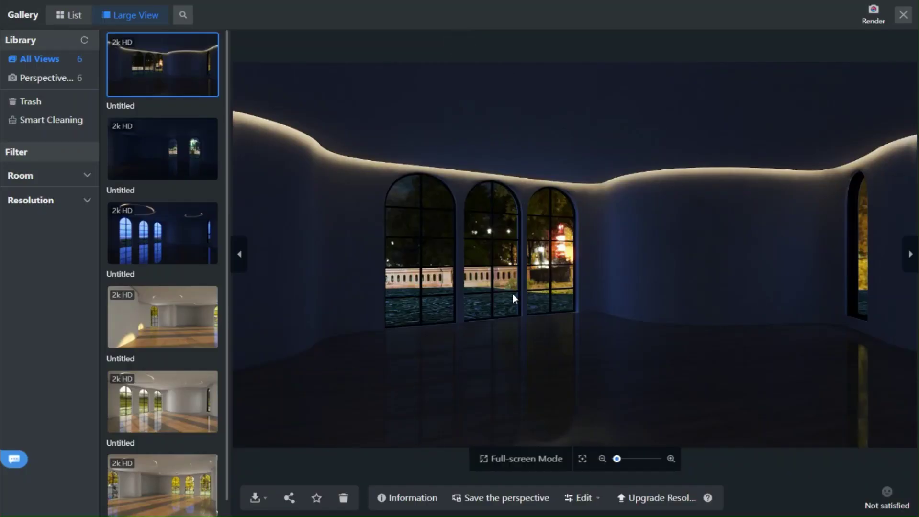
{"action": "scroll", "coordinate": [711, 187], "scroll_direction": "down", "scroll_amount": 2}
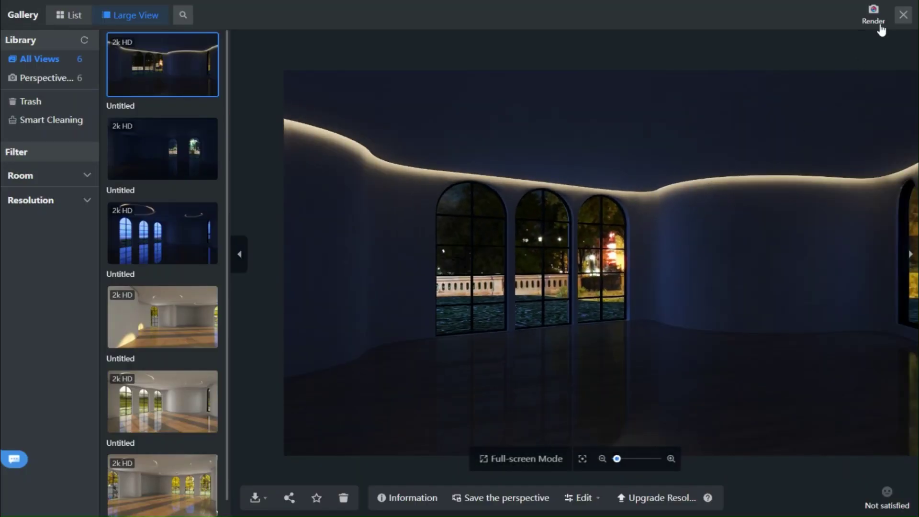
{"action": "left_click", "coordinate": [904, 15]}
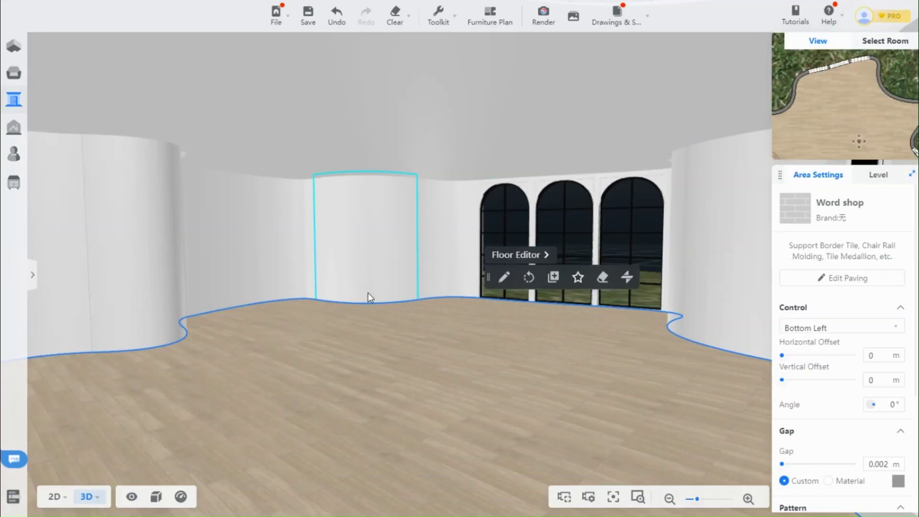
{"action": "left_click_drag", "start_coordinate": [368, 297], "coordinate": [378, 316]}
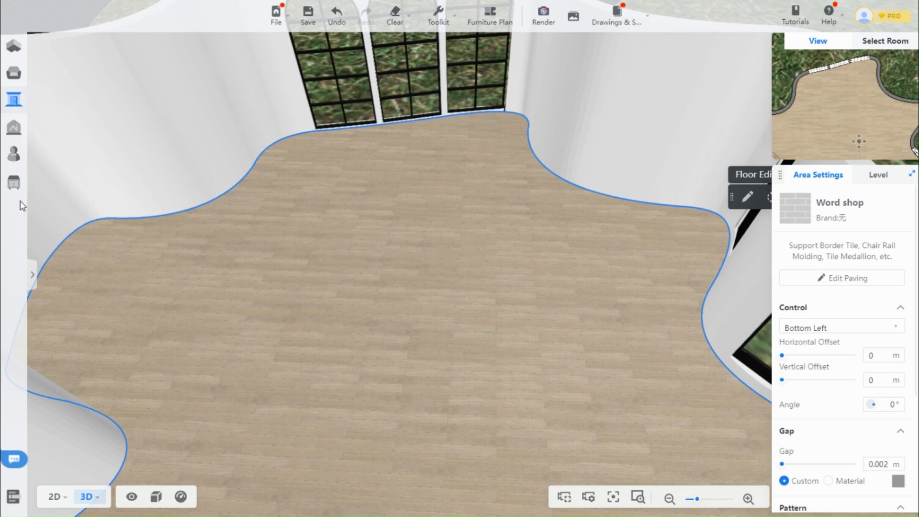
{"action": "left_click", "coordinate": [31, 274]}
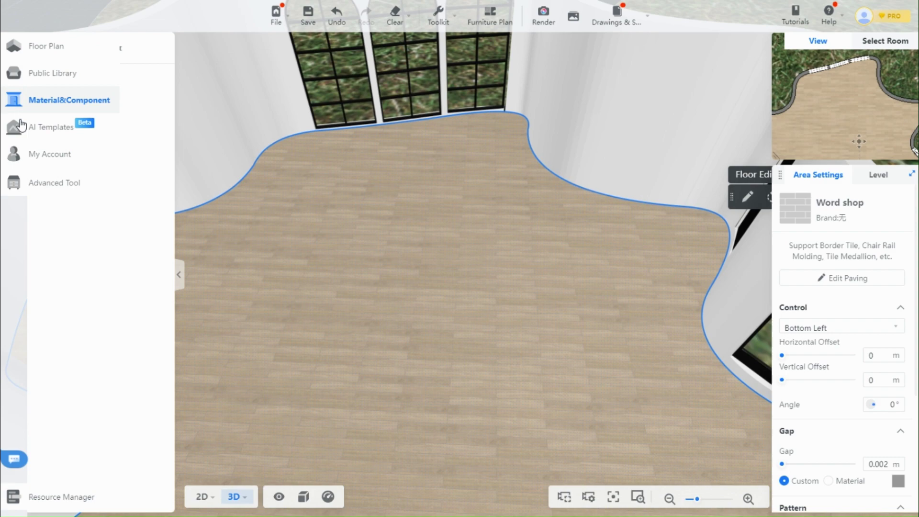
Step: Hide the material library, frame the upper room in Top View, and draw outline lines
{"action": "mouse_move", "coordinate": [20, 102]}
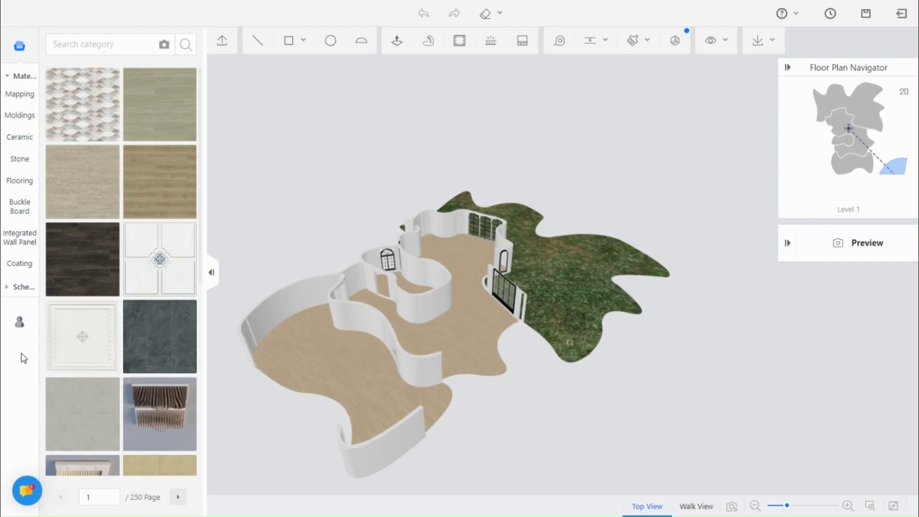
{"action": "left_click", "coordinate": [211, 273]}
{"action": "scroll", "coordinate": [429, 254], "scroll_direction": "up", "scroll_amount": 3}
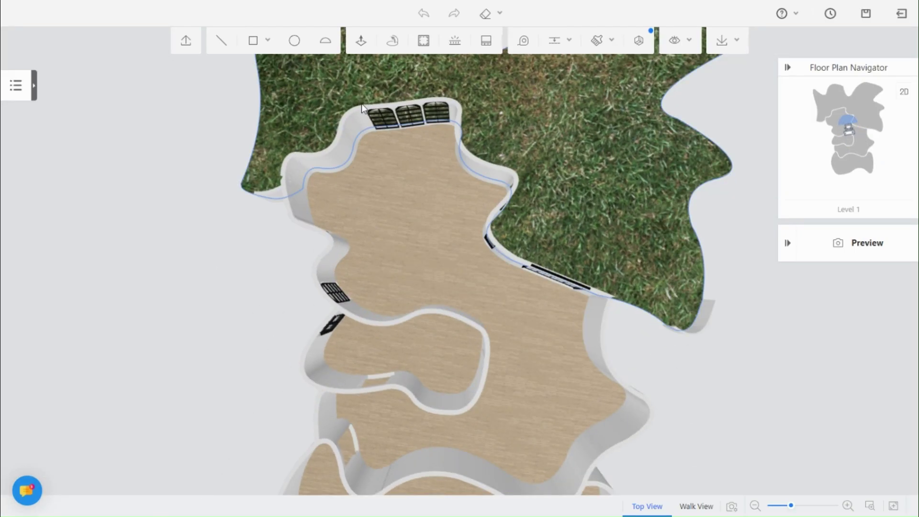
{"action": "scroll", "coordinate": [431, 185], "scroll_direction": "up", "scroll_amount": 2}
{"action": "left_click_drag", "start_coordinate": [431, 185], "coordinate": [433, 273]}
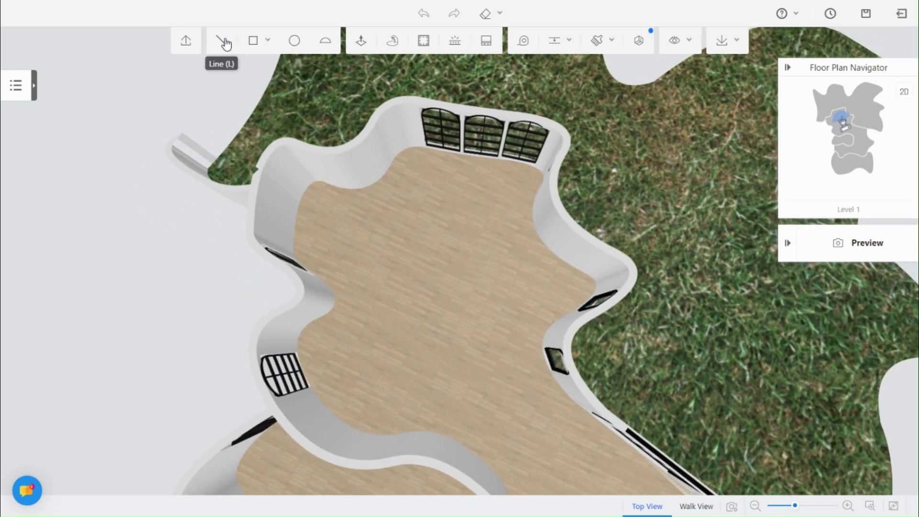
{"action": "left_click", "coordinate": [225, 44]}
{"action": "scroll", "coordinate": [375, 176], "scroll_direction": "up", "scroll_amount": 3}
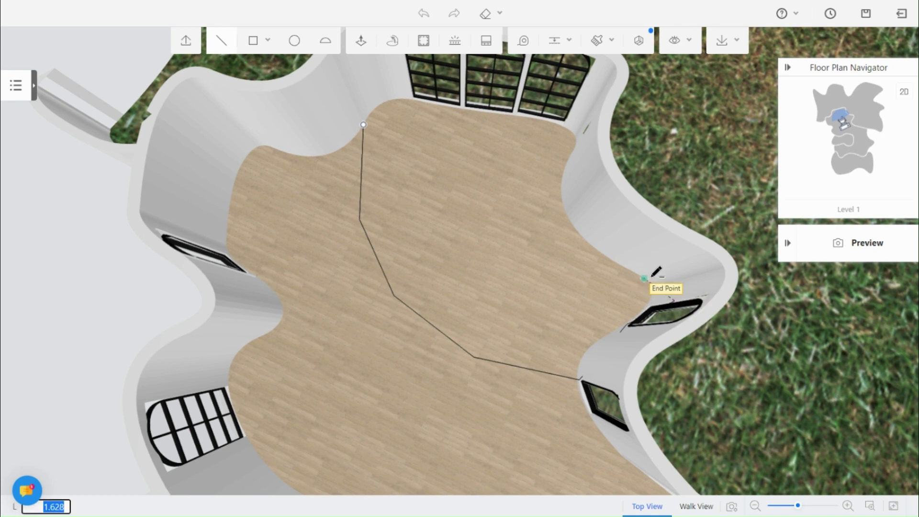
{"action": "scroll", "coordinate": [583, 140], "scroll_direction": "up", "scroll_amount": 5}
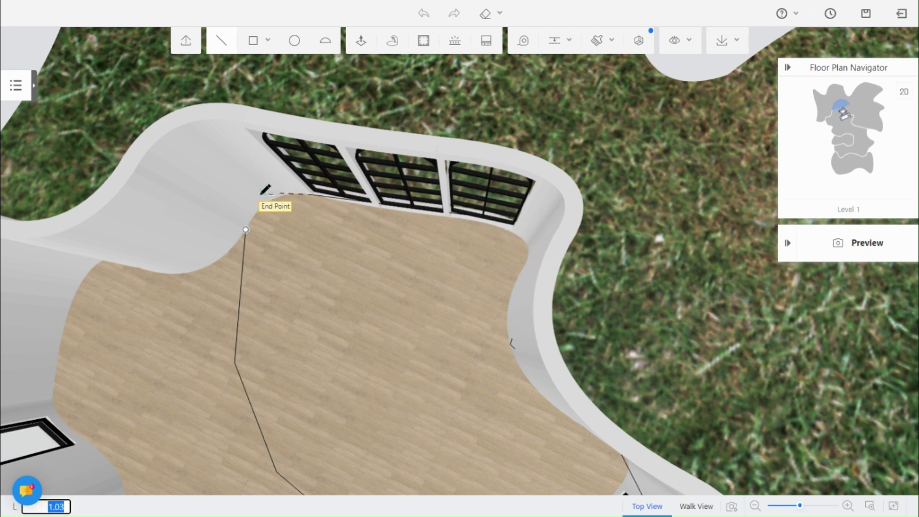
Step: Close the outline into a new floor area and chamfer its corners
{"action": "left_click", "coordinate": [246, 230]}
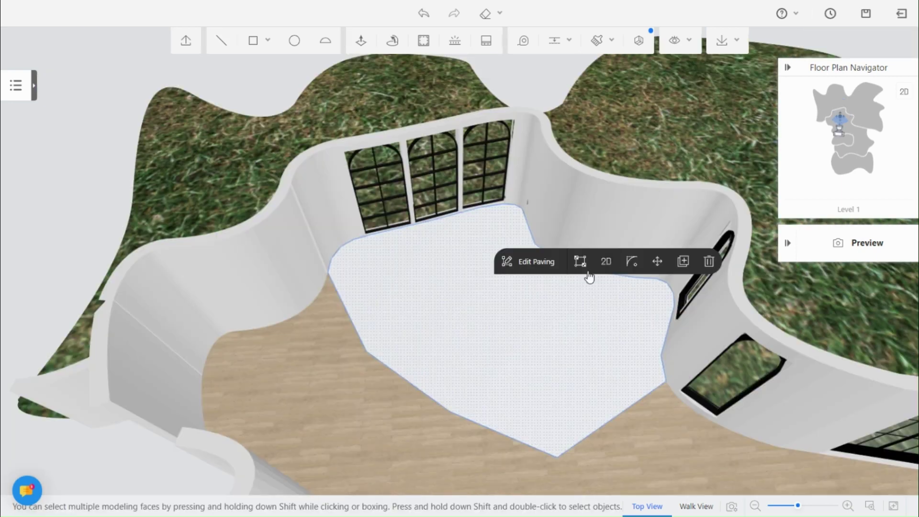
{"action": "left_click", "coordinate": [630, 262]}
{"action": "key", "text": "Escape"}
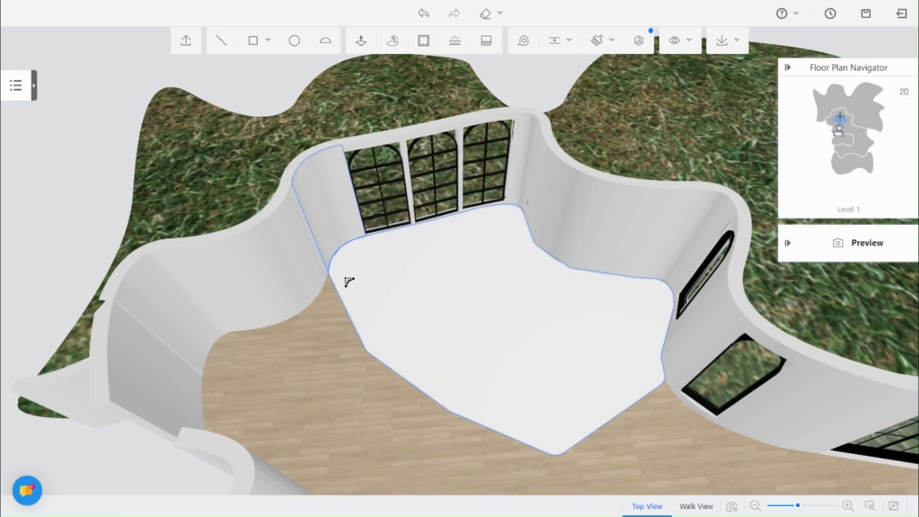
Step: Raise the new floor area 0.02 into a thin platform with Push/Pull
{"action": "left_click", "coordinate": [581, 269]}
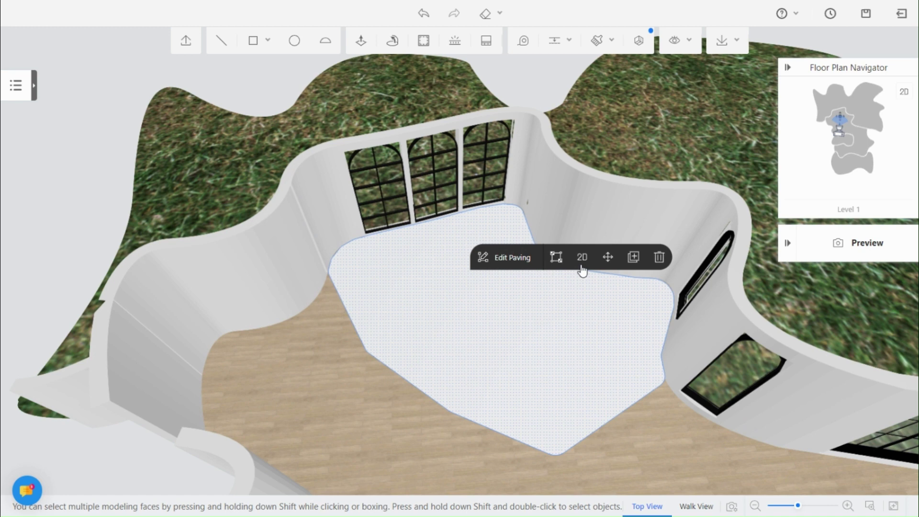
{"action": "scroll", "coordinate": [364, 342], "scroll_direction": "up", "scroll_amount": 5}
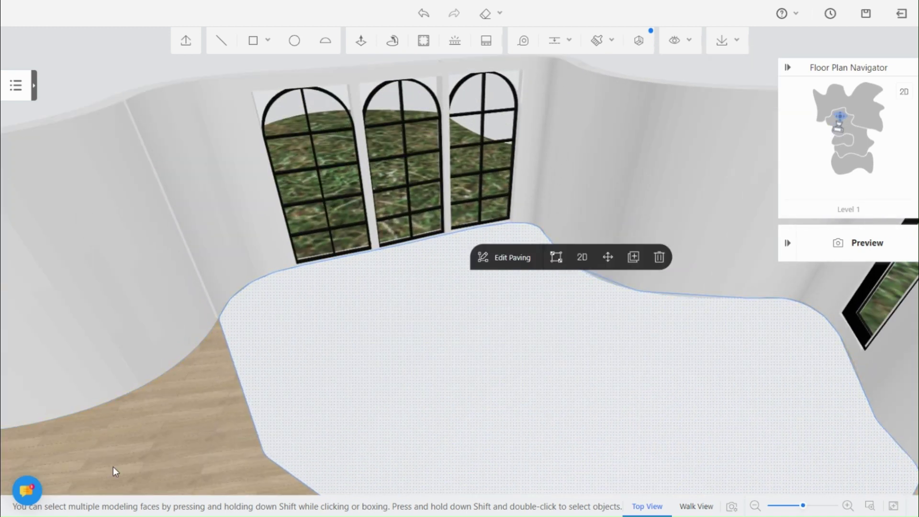
{"action": "left_click_drag", "start_coordinate": [115, 471], "coordinate": [230, 393]}
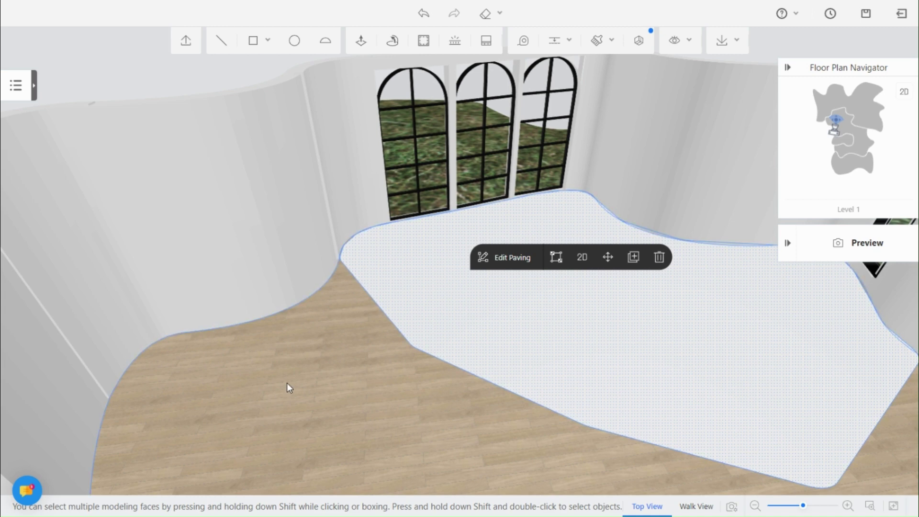
{"action": "key", "text": "p"}
{"action": "left_click", "coordinate": [614, 320]}
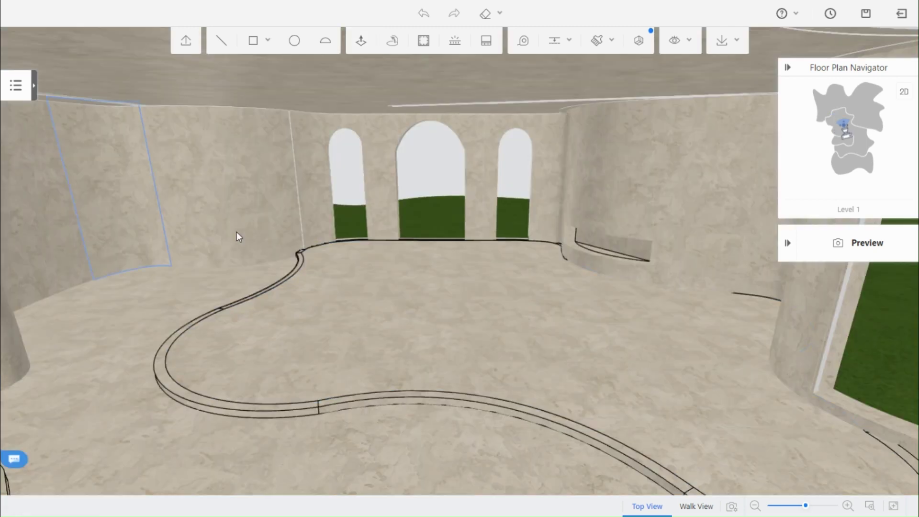
Step: Draw a circle on the floor and raise it into a 0.1 thick disc
{"action": "scroll", "coordinate": [205, 339], "scroll_direction": "up", "scroll_amount": 3}
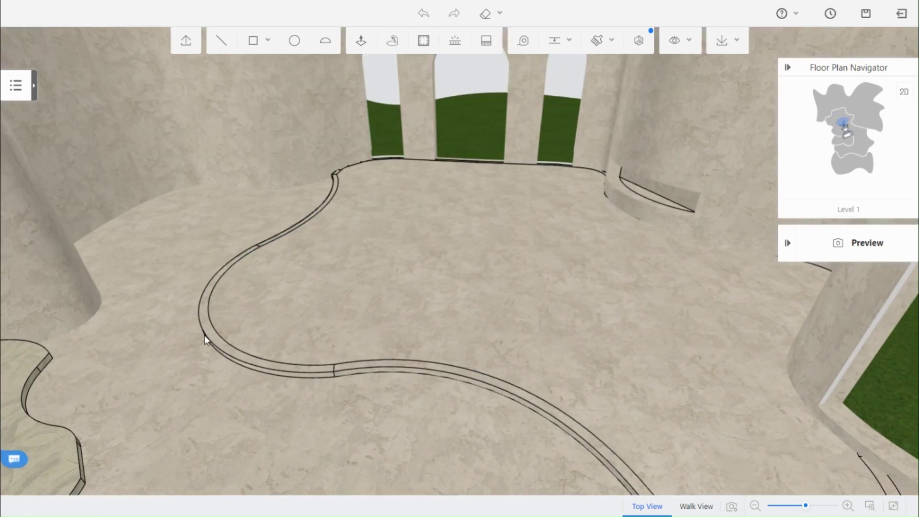
{"action": "scroll", "coordinate": [335, 242], "scroll_direction": "up", "scroll_amount": 3}
{"action": "left_click", "coordinate": [294, 41]}
{"action": "left_click", "coordinate": [318, 285]}
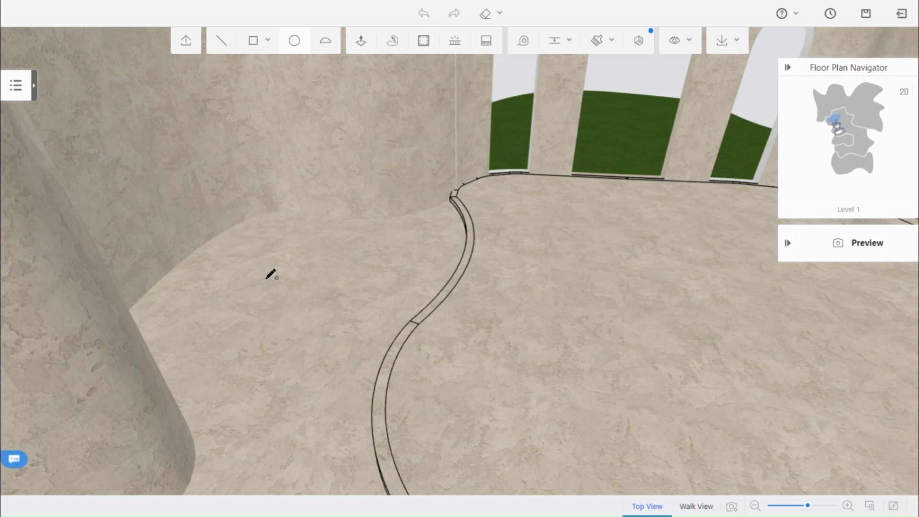
{"action": "left_click", "coordinate": [274, 277]}
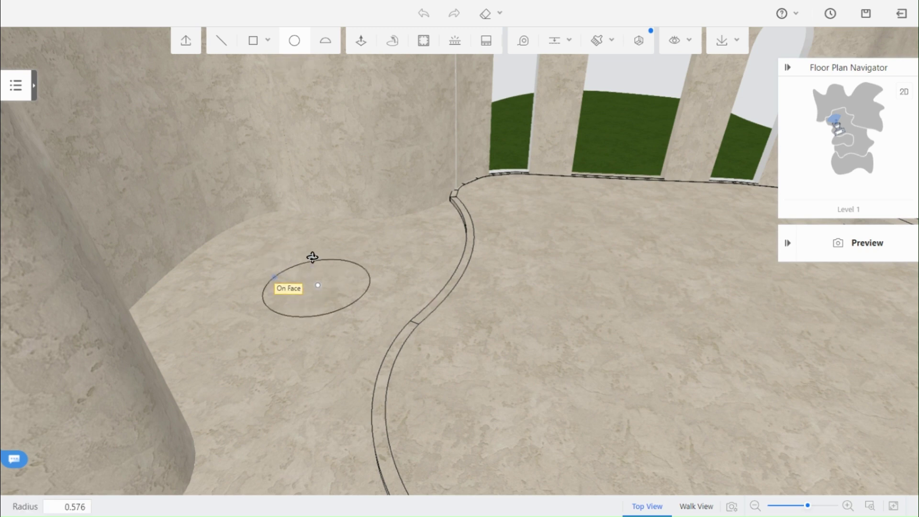
{"action": "key", "text": "p"}
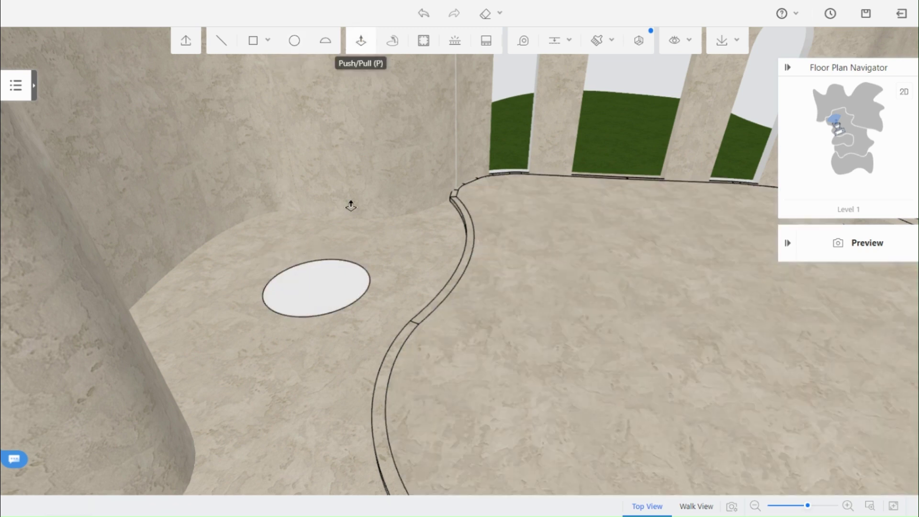
{"action": "type", "text": "0.1"}
{"action": "key", "text": "Return"}
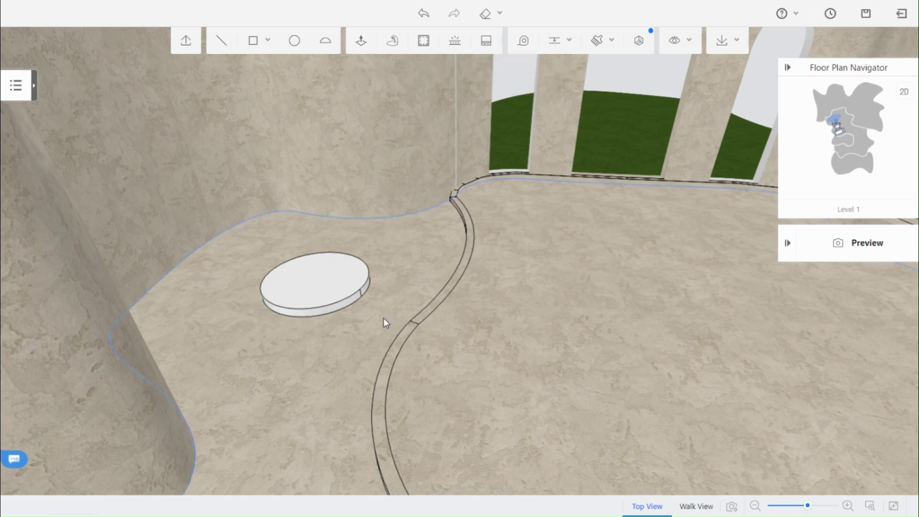
Step: Open the Light Strip settings with its colour choices for a light trough
{"action": "middle_click_drag", "start_coordinate": [386, 322], "coordinate": [367, 319]}
{"action": "left_click", "coordinate": [455, 40]}
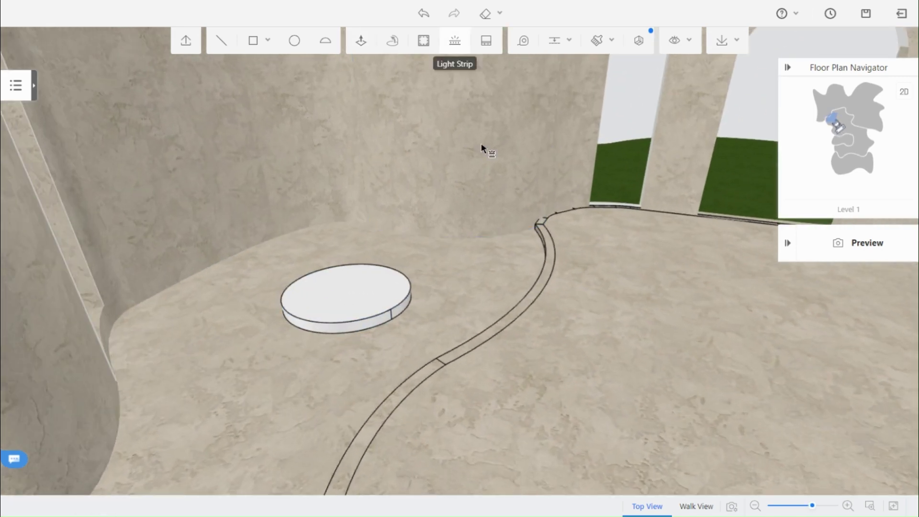
{"action": "left_click", "coordinate": [522, 204]}
Step: Add a warm orange light trough around the disc's edge, then remove it from the platform
{"action": "left_click", "coordinate": [550, 231]}
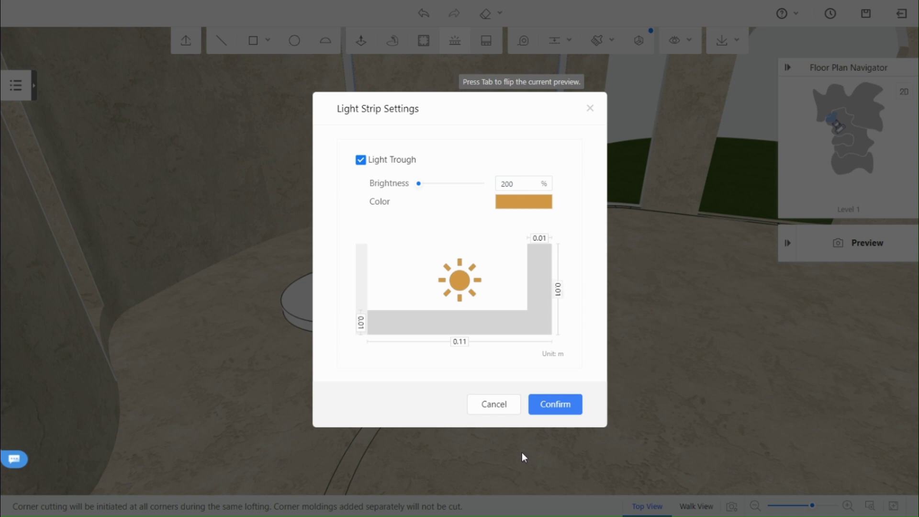
{"action": "left_click", "coordinate": [555, 405]}
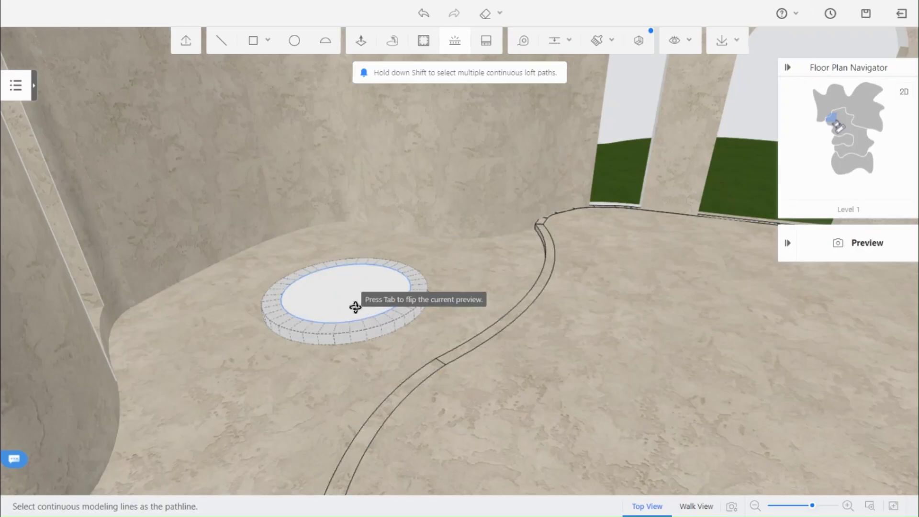
{"action": "left_click", "coordinate": [329, 310]}
{"action": "left_click_drag", "start_coordinate": [332, 327], "coordinate": [459, 431]}
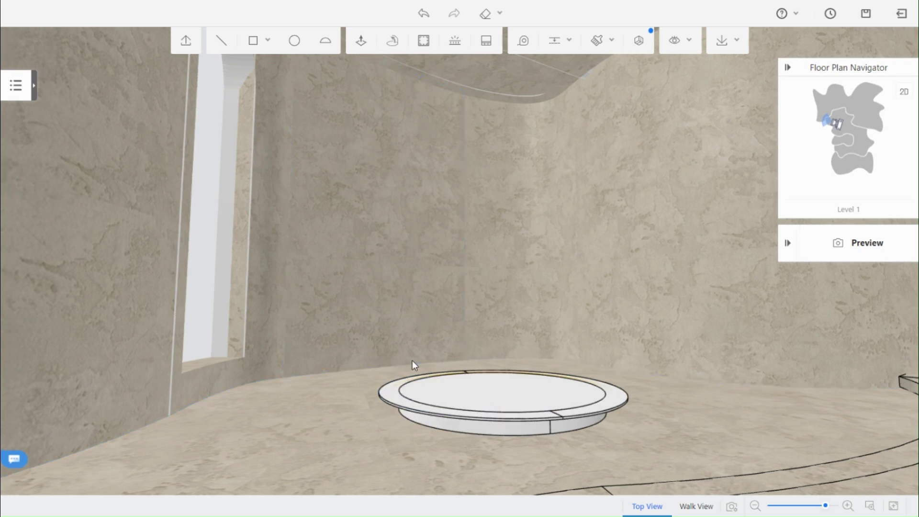
{"action": "left_click_drag", "start_coordinate": [412, 367], "coordinate": [457, 291]}
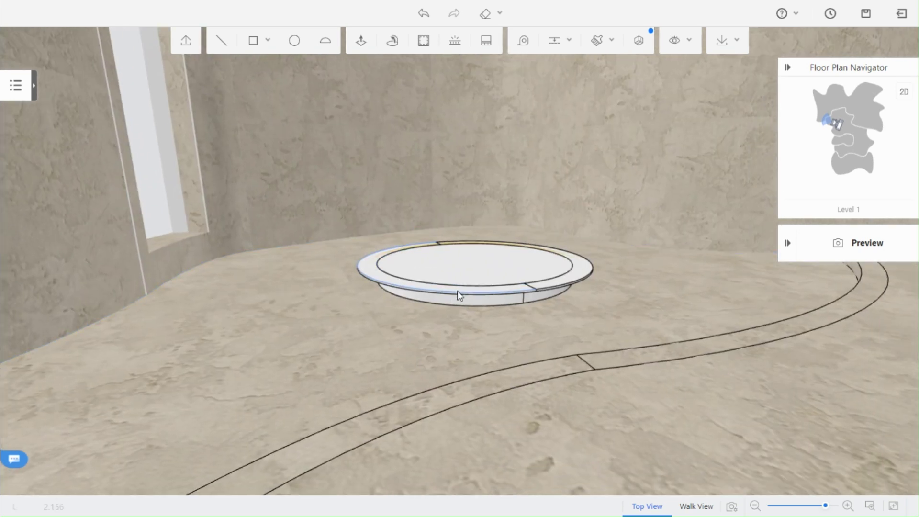
{"action": "left_click", "coordinate": [561, 279]}
{"action": "left_click", "coordinate": [520, 289]}
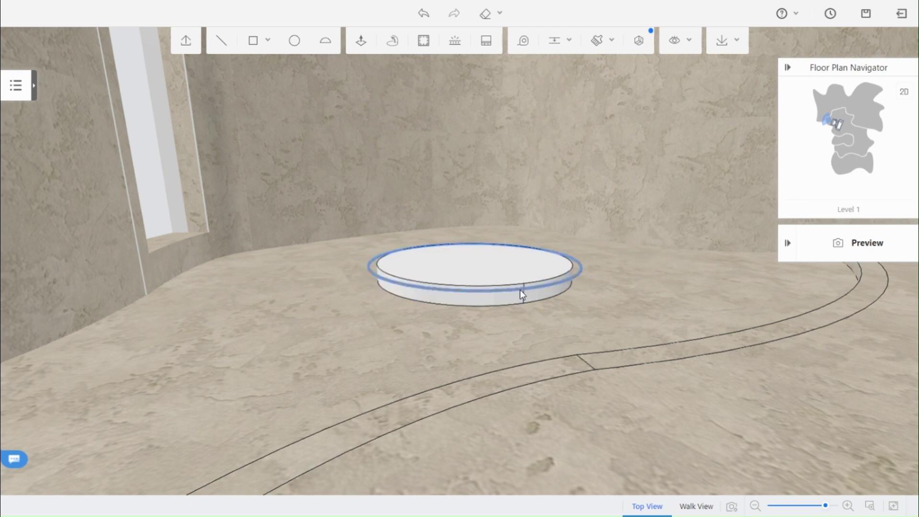
{"action": "left_click", "coordinate": [556, 249]}
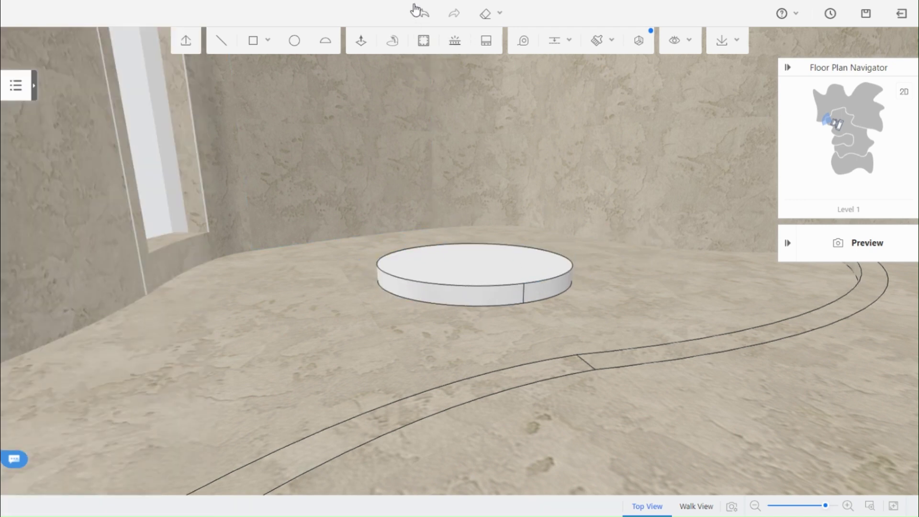
Step: Re-add a warm orange light trough along the raised disc's edge and save the project
{"action": "left_click", "coordinate": [394, 42]}
{"action": "left_click", "coordinate": [513, 206]}
{"action": "left_click", "coordinate": [549, 231]}
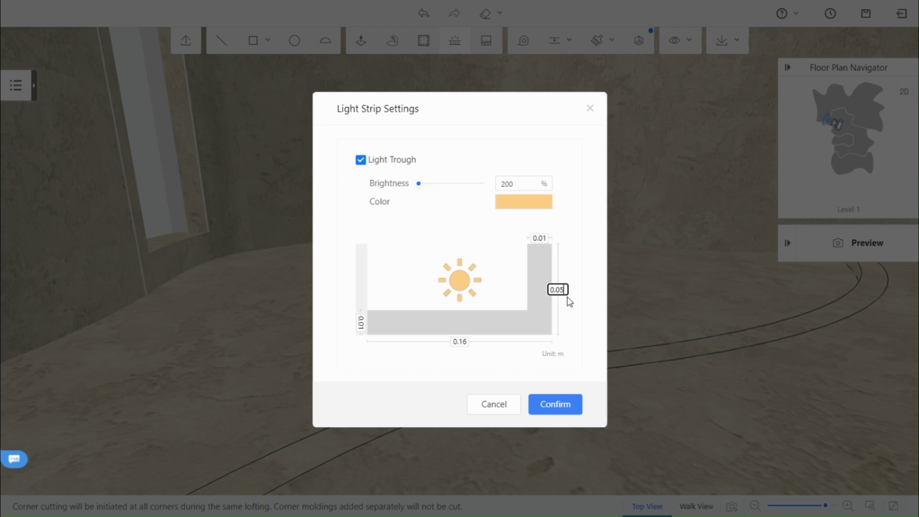
{"action": "left_click", "coordinate": [555, 404]}
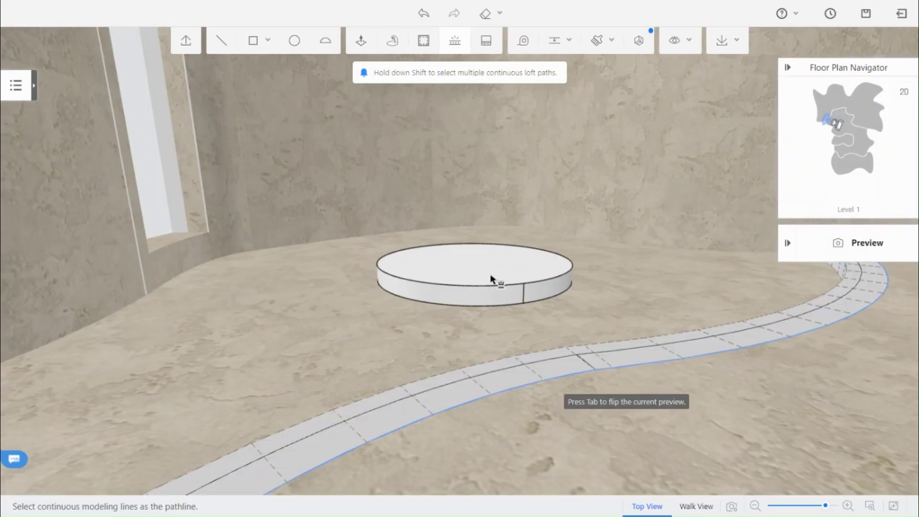
{"action": "left_click", "coordinate": [488, 266]}
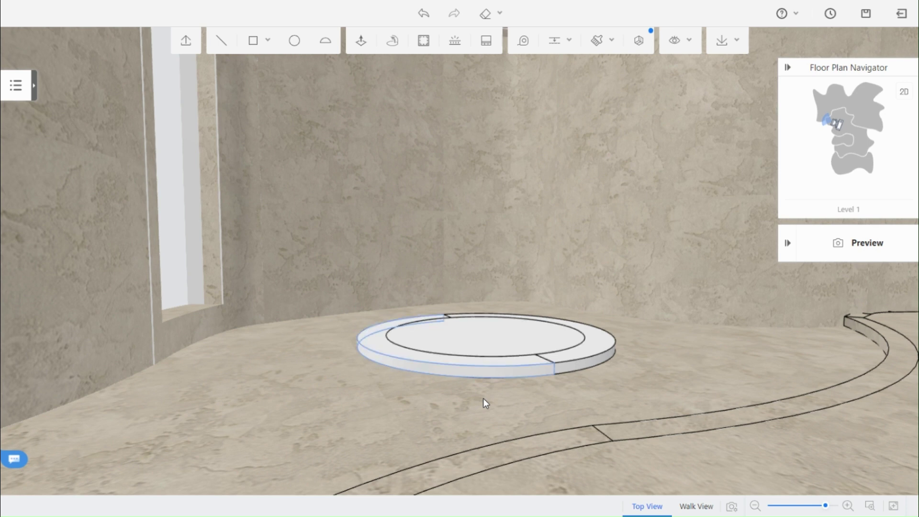
{"action": "key", "text": "ctrl+s"}
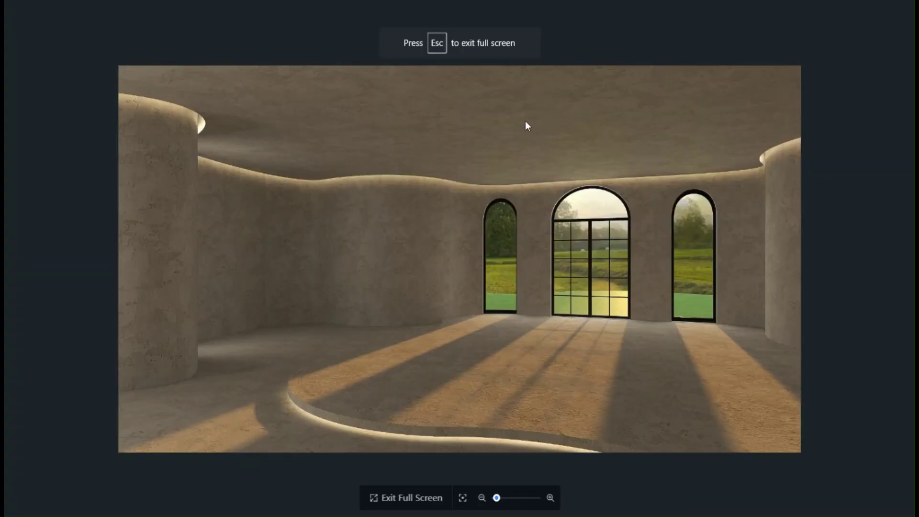
Step: Zoom around the full-screen daylight preview, then exit to the main 3D editor
{"action": "scroll", "coordinate": [294, 421], "scroll_direction": "up", "scroll_amount": 2}
{"action": "scroll", "coordinate": [511, 405], "scroll_direction": "down", "scroll_amount": 1}
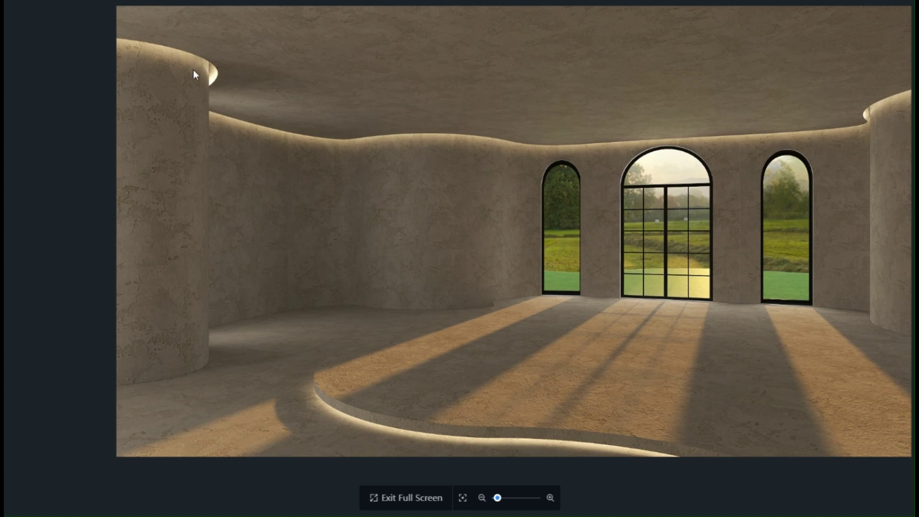
{"action": "scroll", "coordinate": [441, 352], "scroll_direction": "down", "scroll_amount": 1}
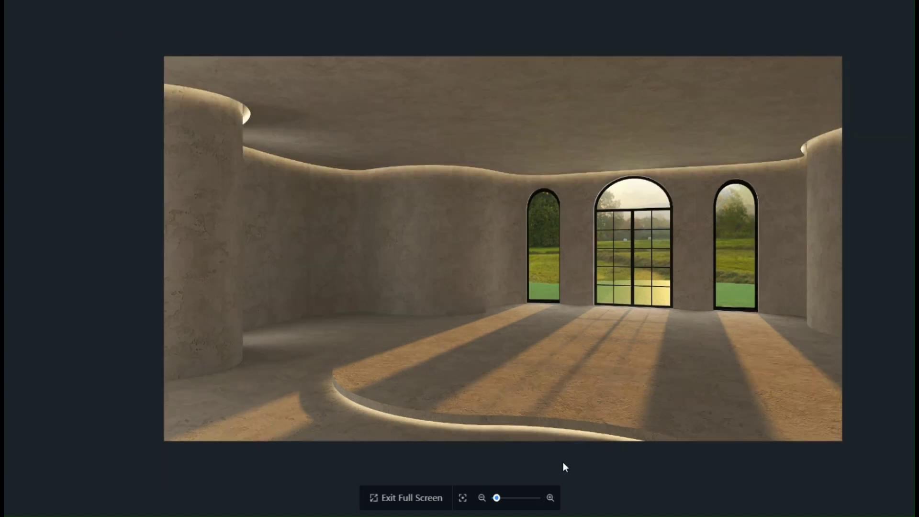
{"action": "left_click", "coordinate": [406, 498]}
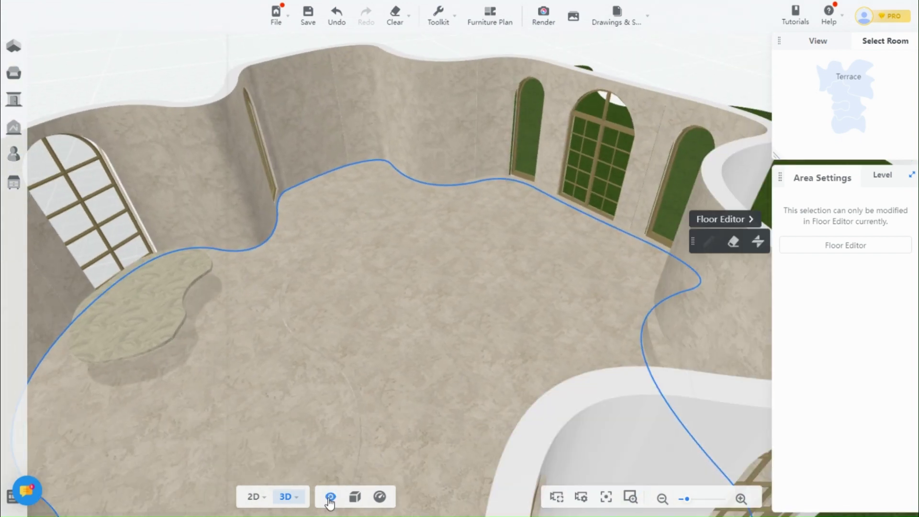
Step: Turn on Floor Furniture and Wall Decors in the display visibility options
{"action": "left_click", "coordinate": [330, 498]}
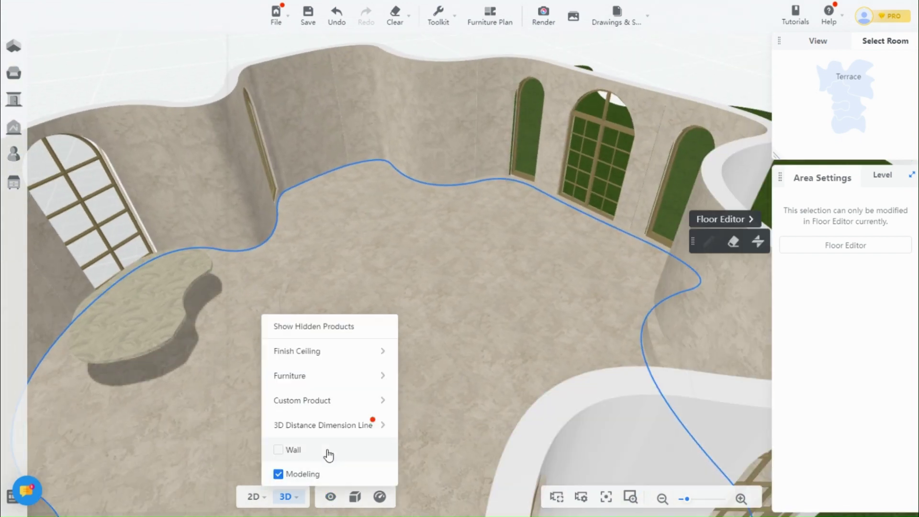
{"action": "mouse_move", "coordinate": [347, 380]}
{"action": "left_click", "coordinate": [410, 375]}
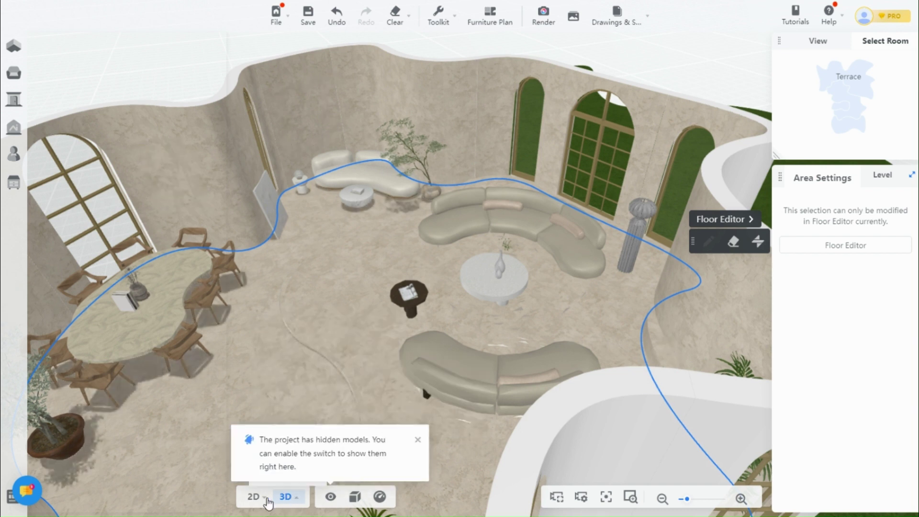
{"action": "left_click", "coordinate": [331, 495]}
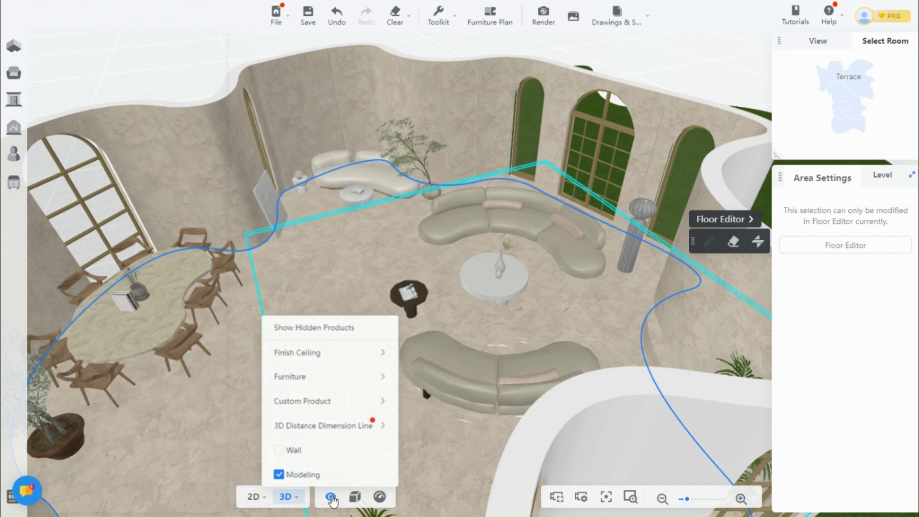
{"action": "mouse_move", "coordinate": [378, 376]}
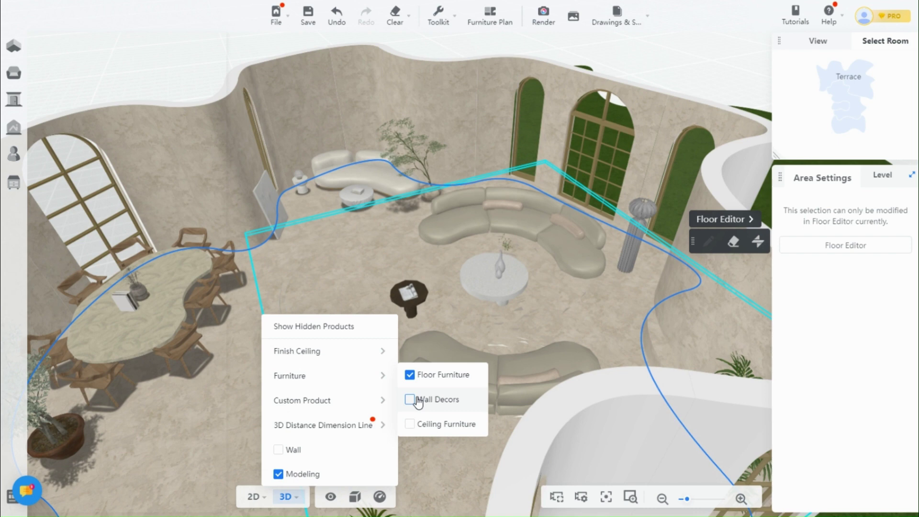
{"action": "left_click", "coordinate": [411, 399]}
{"action": "left_click", "coordinate": [226, 392]}
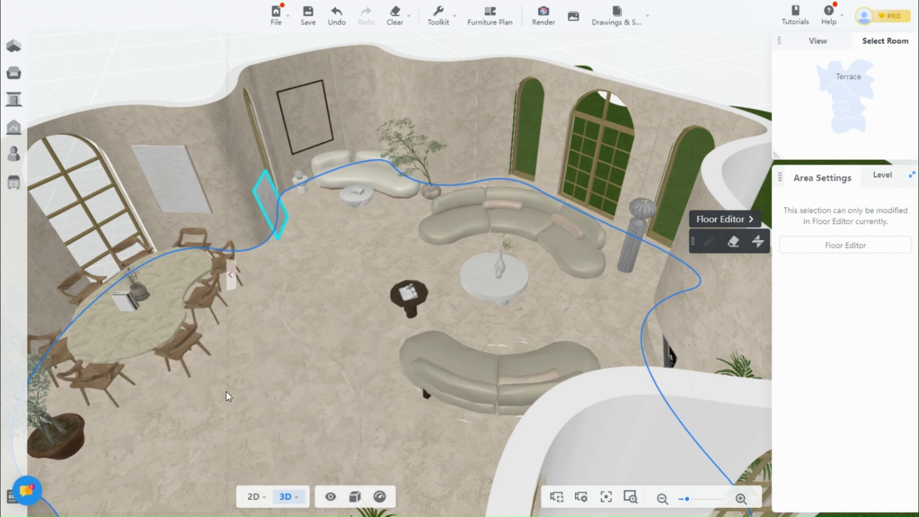
Step: Orbit to eye level and inspect the tall floor lamp, curved sofa group and chandelier
{"action": "left_click_drag", "start_coordinate": [226, 391], "coordinate": [303, 221]}
{"action": "left_click_drag", "start_coordinate": [317, 423], "coordinate": [287, 399]}
{"action": "left_click", "coordinate": [516, 246]}
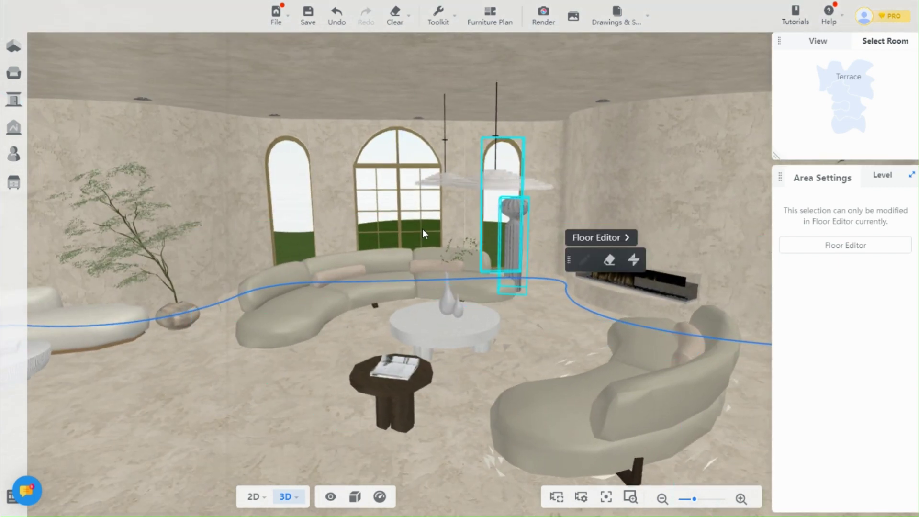
{"action": "left_click", "coordinate": [133, 317]}
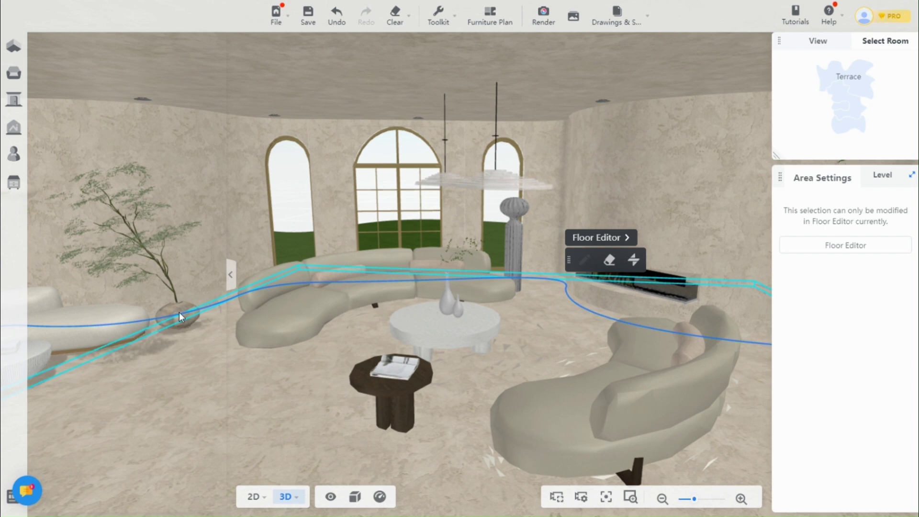
{"action": "left_click", "coordinate": [288, 317]}
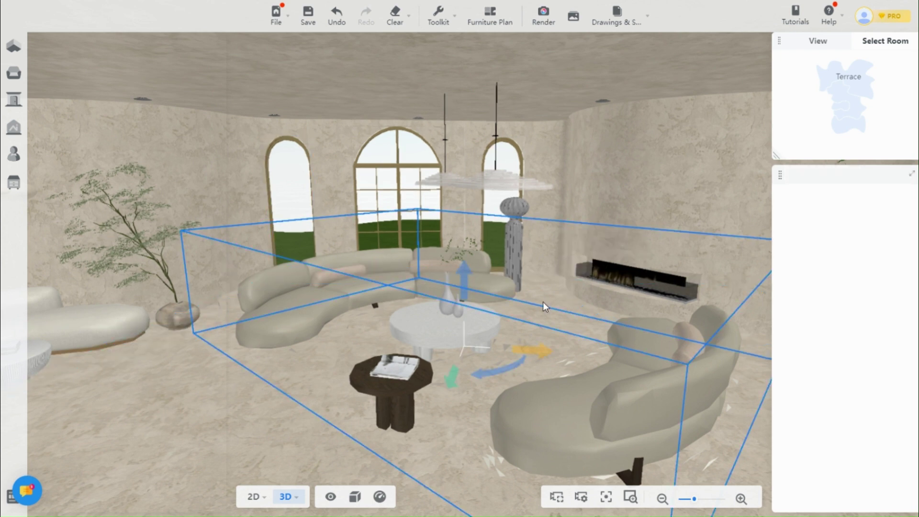
{"action": "mouse_move", "coordinate": [807, 199]}
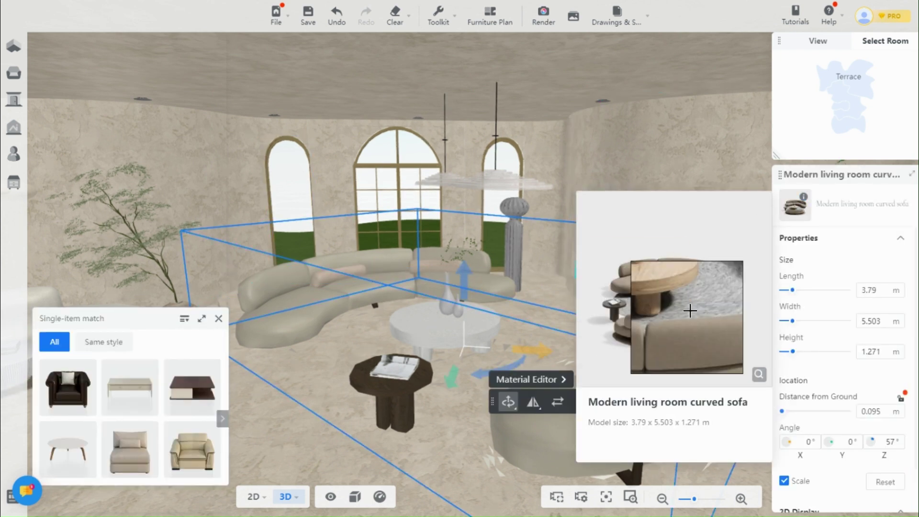
{"action": "left_click", "coordinate": [647, 150]}
{"action": "left_click", "coordinate": [510, 184]}
{"action": "mouse_move", "coordinate": [807, 199]}
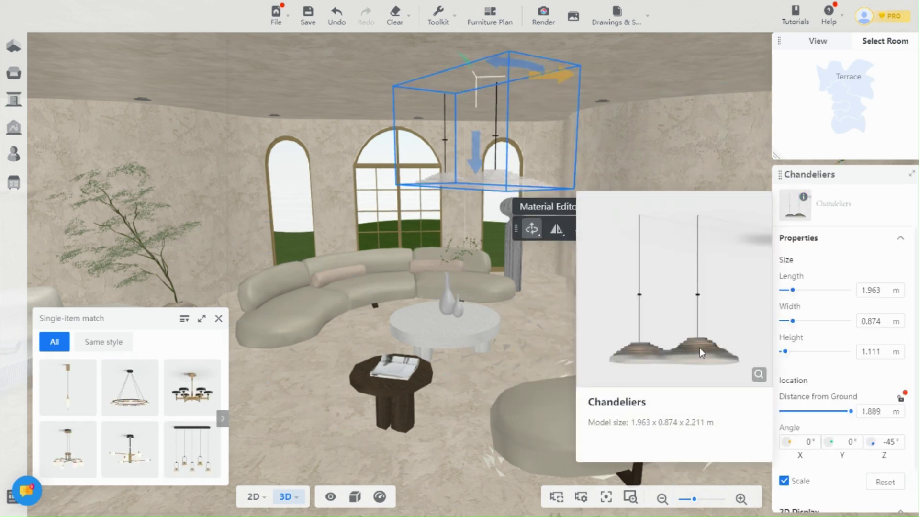
{"action": "left_click", "coordinate": [622, 221]}
Step: Inspect the Scandinavian floor lamp, the curved walls and the fireplace, ending overhead
{"action": "left_click", "coordinate": [515, 230]}
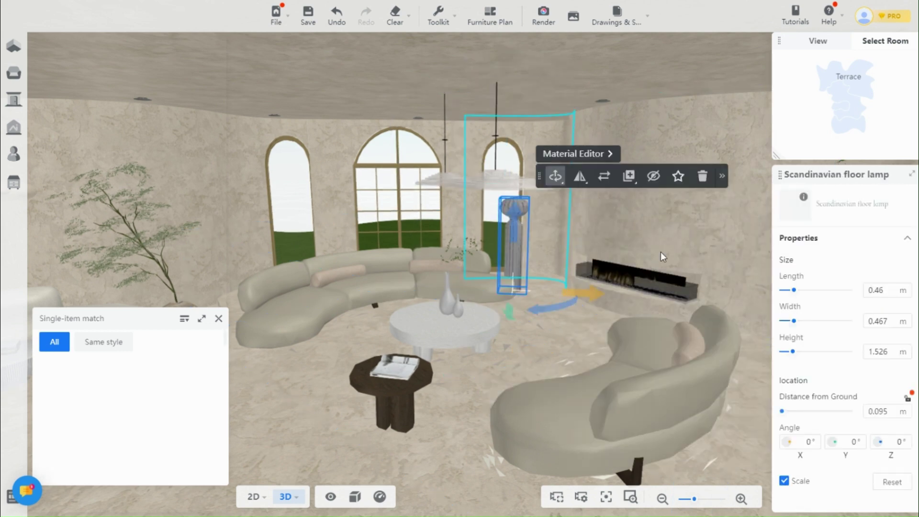
{"action": "mouse_move", "coordinate": [804, 200]}
{"action": "left_click", "coordinate": [670, 148]}
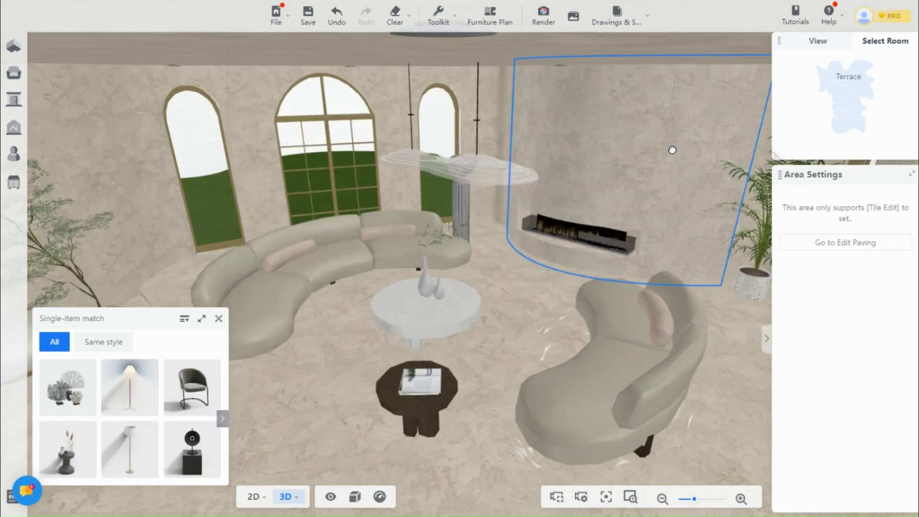
{"action": "mouse_move", "coordinate": [671, 147]}
{"action": "left_mouse_down"}
{"action": "mouse_move", "coordinate": [740, 137]}
{"action": "mouse_move", "coordinate": [661, 141]}
{"action": "left_mouse_up"}
{"action": "left_click", "coordinate": [344, 254]}
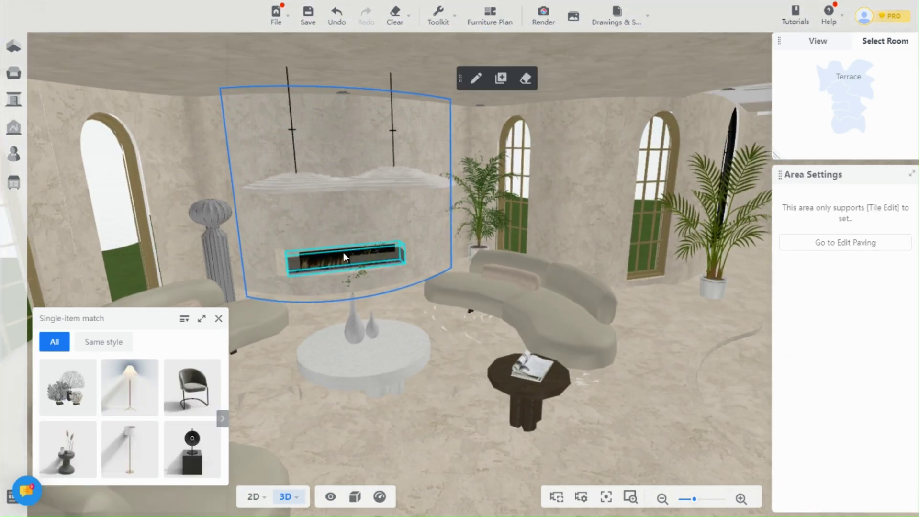
{"action": "left_click_drag", "start_coordinate": [277, 222], "coordinate": [724, 401]}
{"action": "left_click", "coordinate": [666, 148]}
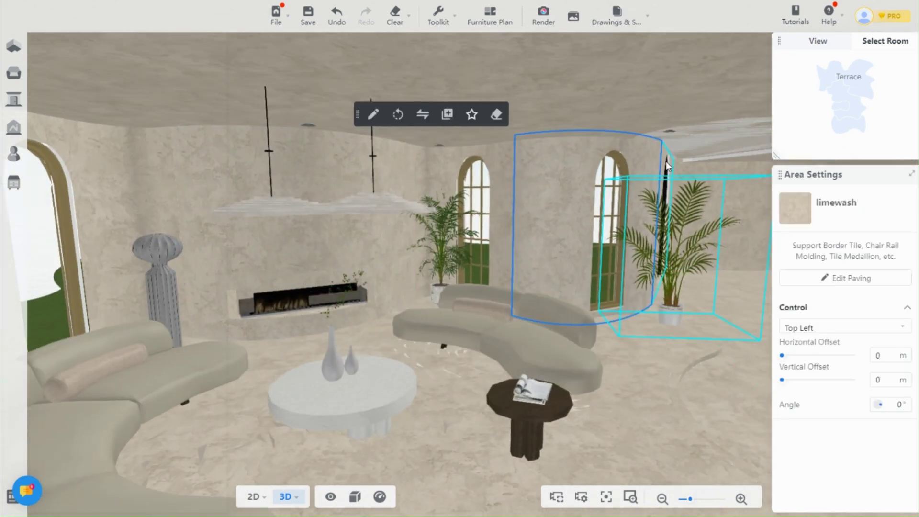
{"action": "left_click", "coordinate": [326, 162]}
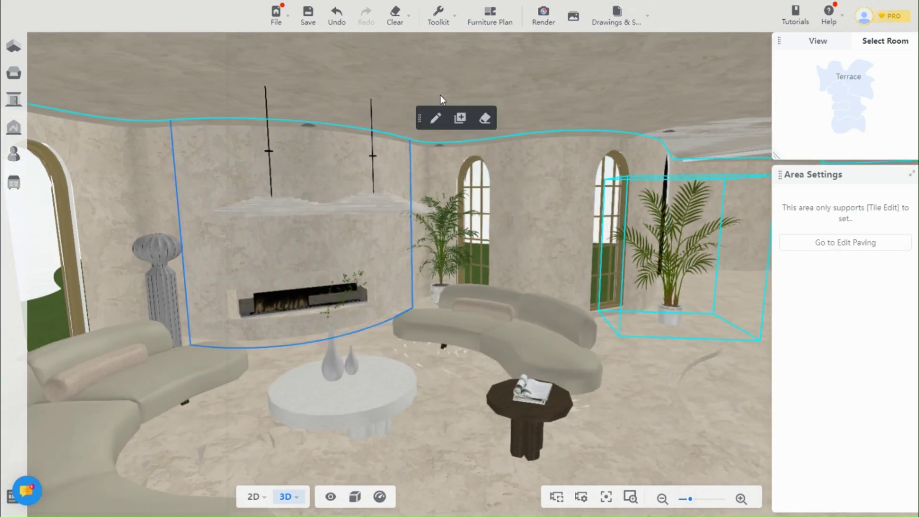
{"action": "left_click_drag", "start_coordinate": [291, 80], "coordinate": [309, 276]}
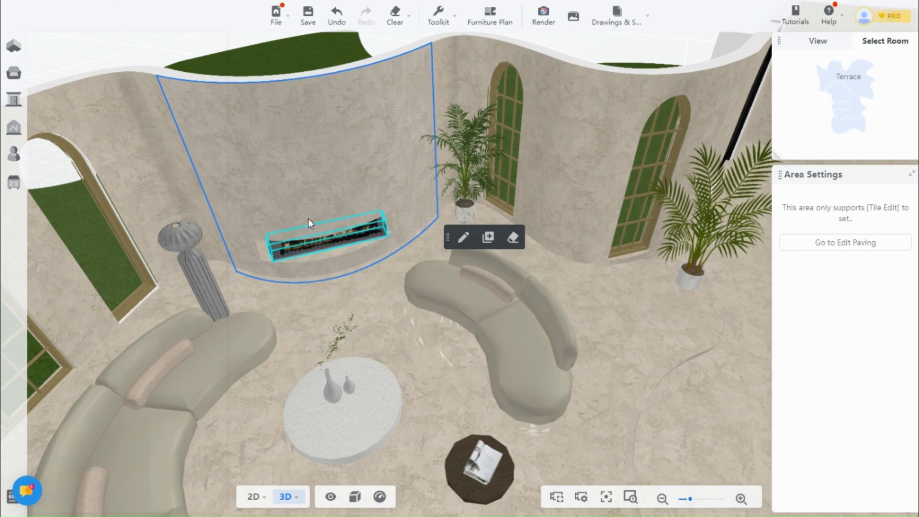
Step: In the 2-D floor plan, place a 1.809 m door opening in the curved wall
{"action": "mouse_move", "coordinate": [19, 99]}
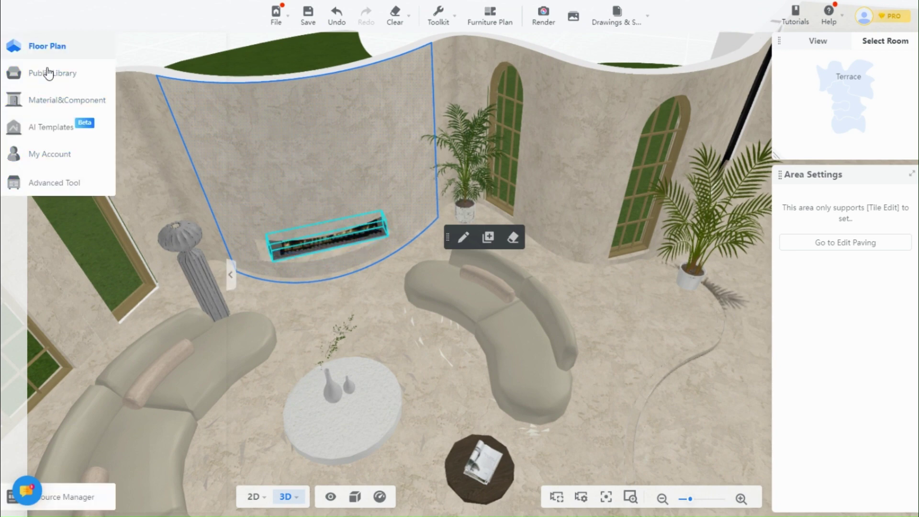
{"action": "left_click", "coordinate": [39, 46]}
{"action": "scroll", "coordinate": [485, 298], "scroll_direction": "up", "scroll_amount": 8}
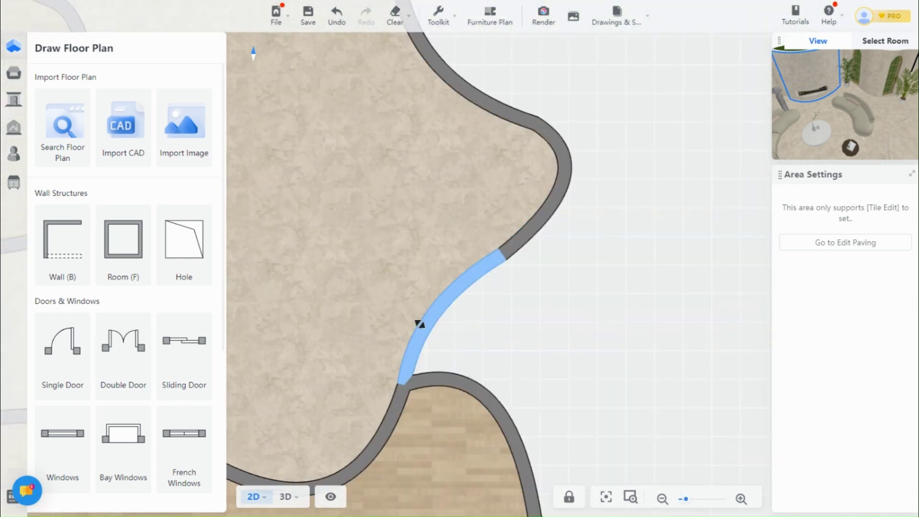
{"action": "scroll", "coordinate": [167, 342], "scroll_direction": "down", "scroll_amount": 3}
{"action": "scroll", "coordinate": [81, 462], "scroll_direction": "down", "scroll_amount": 2}
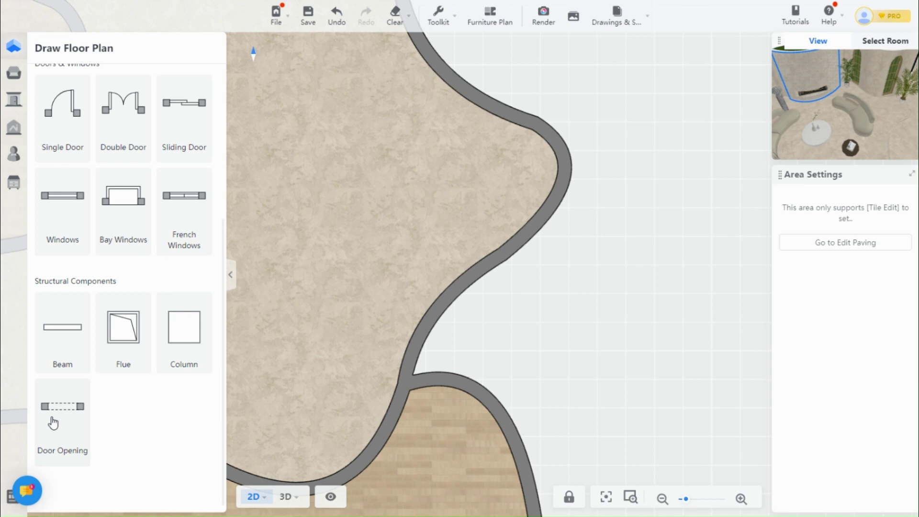
{"action": "scroll", "coordinate": [53, 423], "scroll_direction": "up", "scroll_amount": 2}
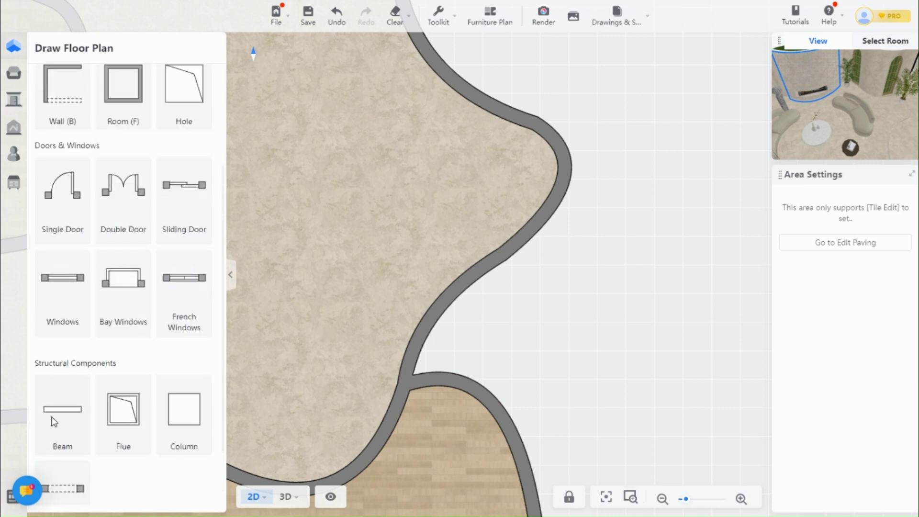
{"action": "scroll", "coordinate": [54, 422], "scroll_direction": "down", "scroll_amount": 2}
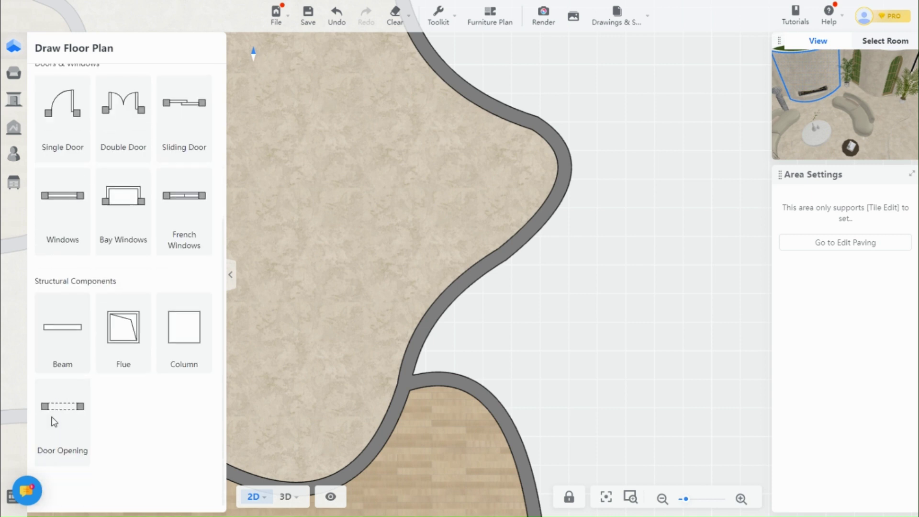
{"action": "left_click", "coordinate": [445, 298]}
{"action": "left_click_drag", "start_coordinate": [473, 270], "coordinate": [499, 250]}
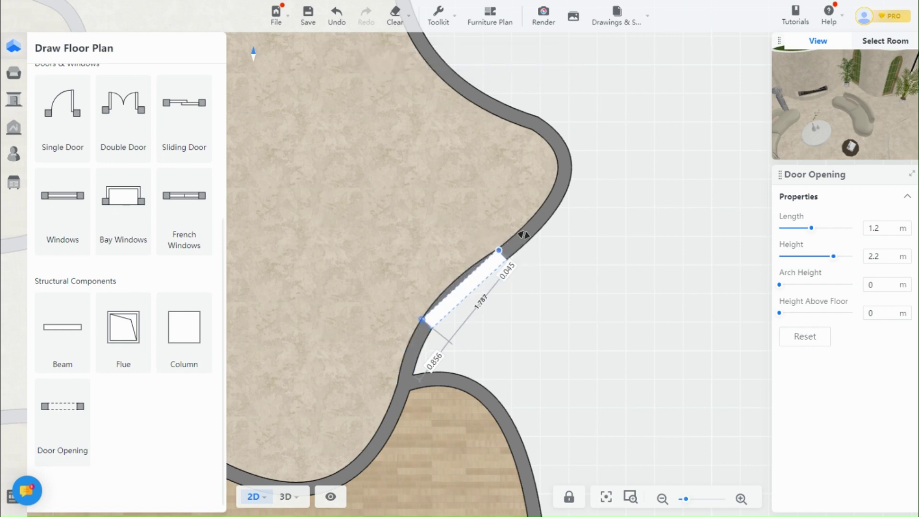
Step: In the 3D view, raise the opening to sit 1.3 m above the floor
{"action": "left_click", "coordinate": [287, 496]}
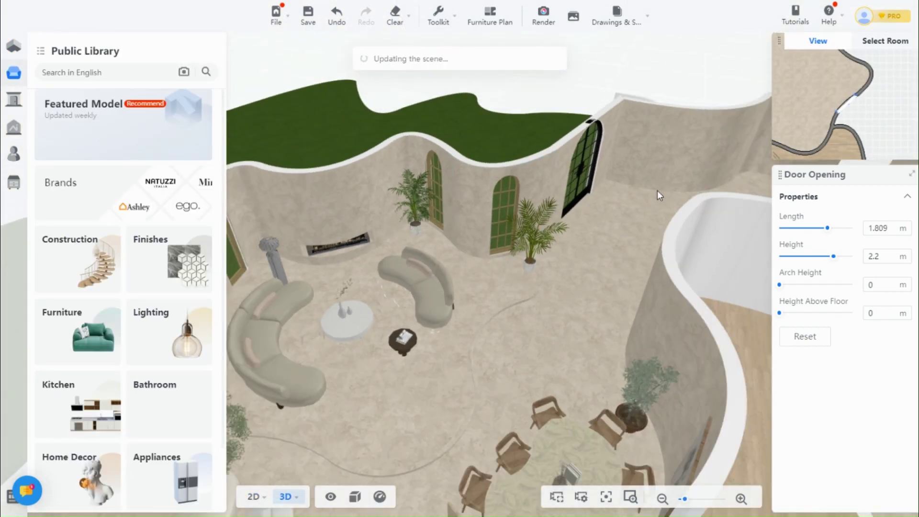
{"action": "left_click_drag", "start_coordinate": [658, 192], "coordinate": [514, 303]}
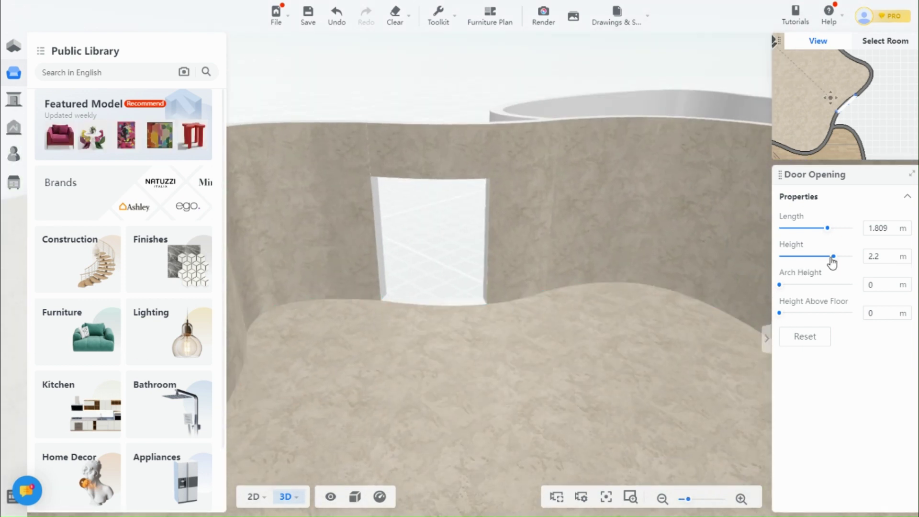
{"action": "left_click", "coordinate": [789, 313]}
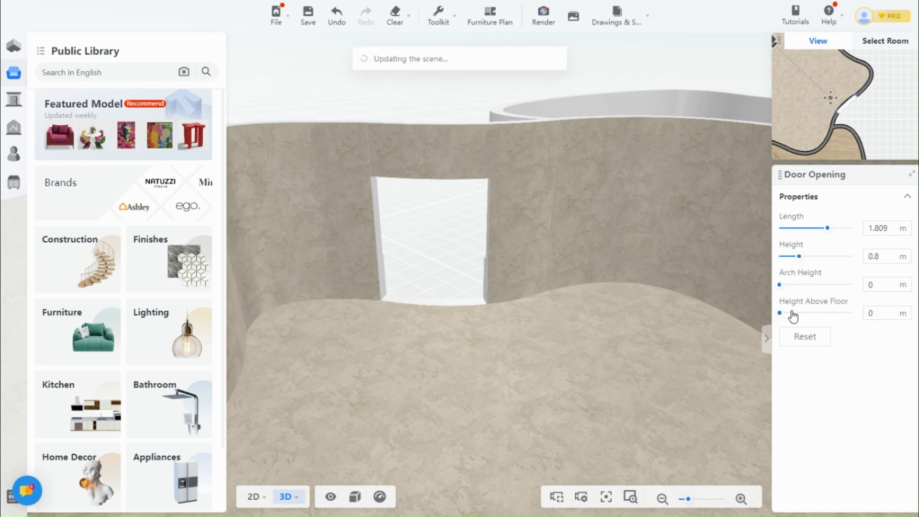
{"action": "left_click", "coordinate": [822, 313]}
{"action": "left_click_drag", "start_coordinate": [492, 378], "coordinate": [230, 239]}
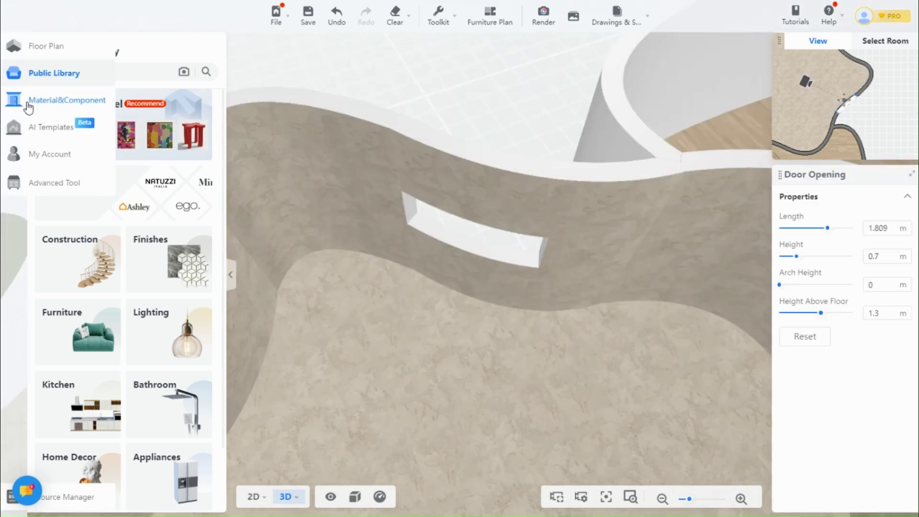
Step: In Material&Component, draw a rectangle closing off the back of the wall opening
{"action": "left_click", "coordinate": [29, 101]}
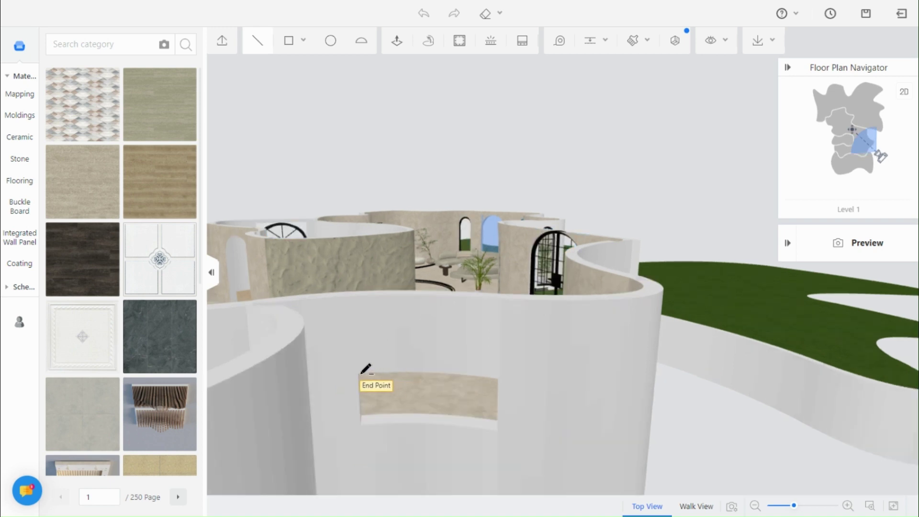
{"action": "left_click", "coordinate": [498, 430]}
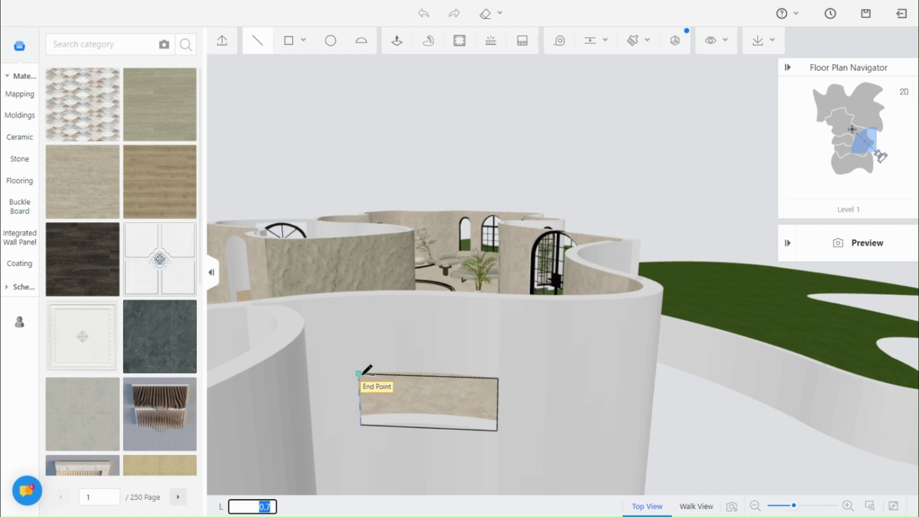
{"action": "left_click", "coordinate": [360, 373]}
{"action": "left_click_drag", "start_coordinate": [429, 335], "coordinate": [573, 378]}
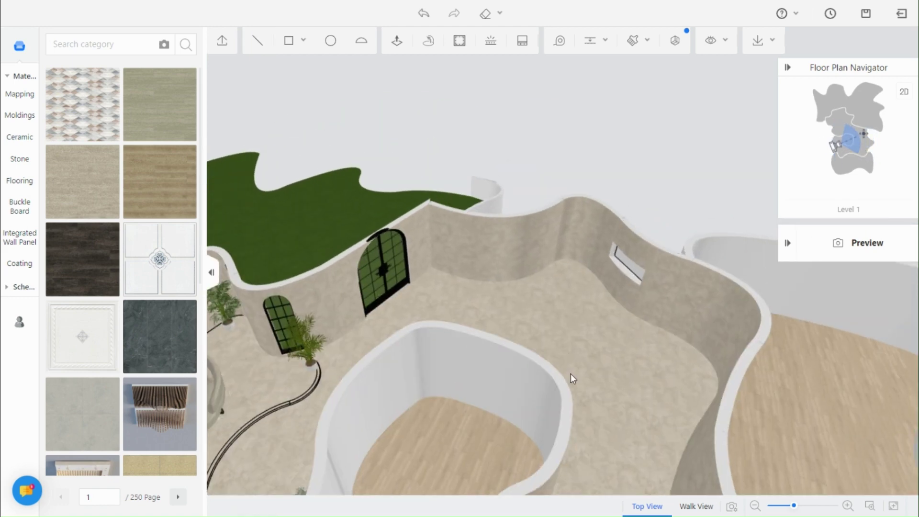
{"action": "scroll", "coordinate": [573, 379], "scroll_direction": "up", "scroll_amount": 6}
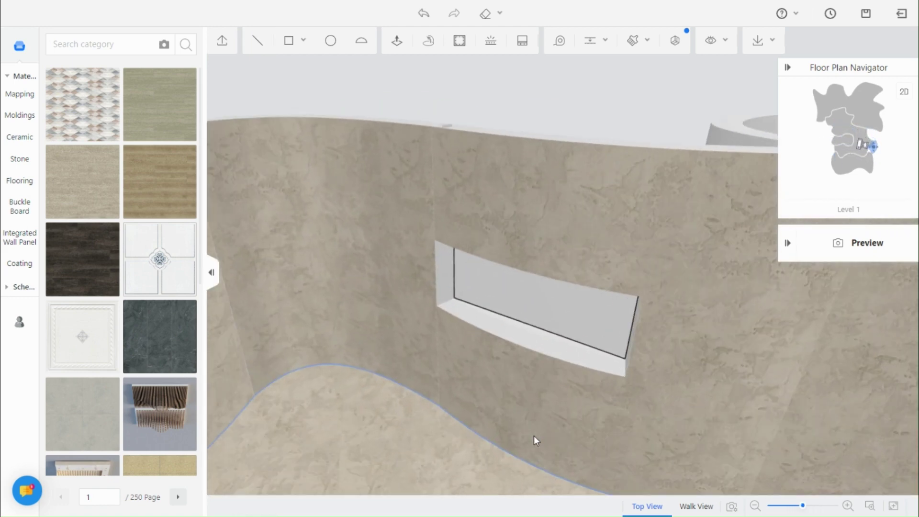
{"action": "scroll", "coordinate": [537, 441], "scroll_direction": "up", "scroll_amount": 4}
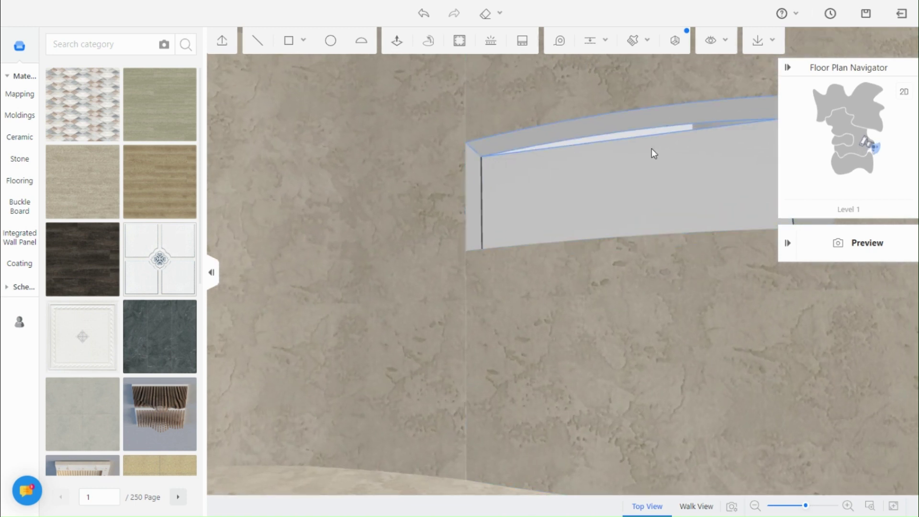
{"action": "left_click_drag", "start_coordinate": [654, 152], "coordinate": [466, 148]}
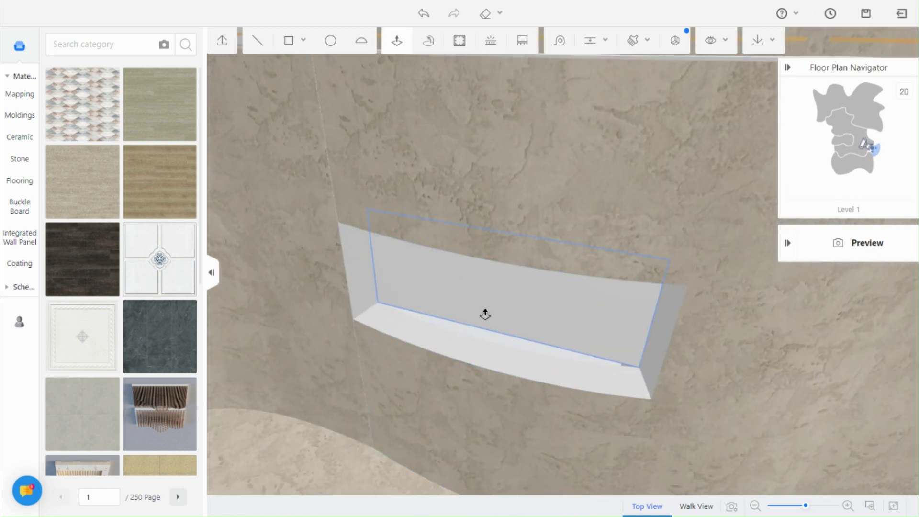
{"action": "left_click_drag", "start_coordinate": [484, 318], "coordinate": [603, 402]}
Step: Push/pull the niche's right and left faces to form a shallow recess
{"action": "left_click", "coordinate": [604, 393]}
{"action": "left_click_drag", "start_coordinate": [473, 402], "coordinate": [404, 385]}
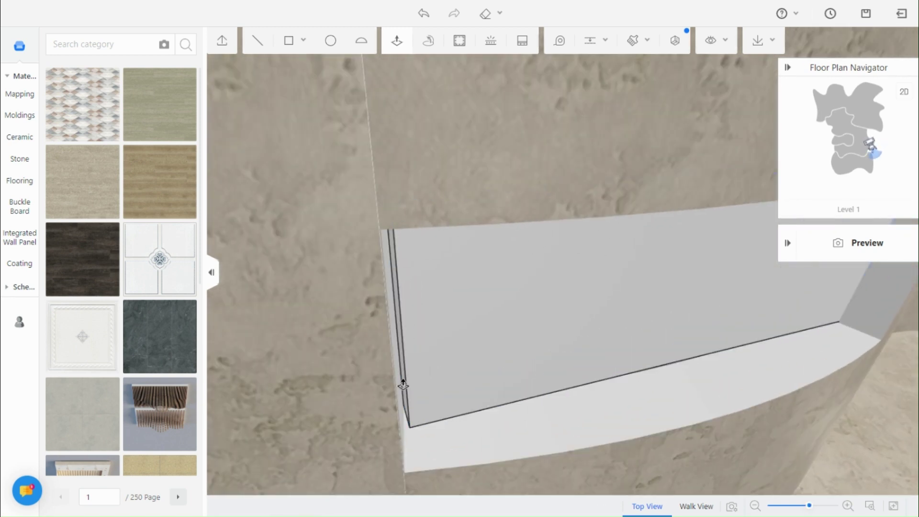
{"action": "left_click", "coordinate": [402, 389]}
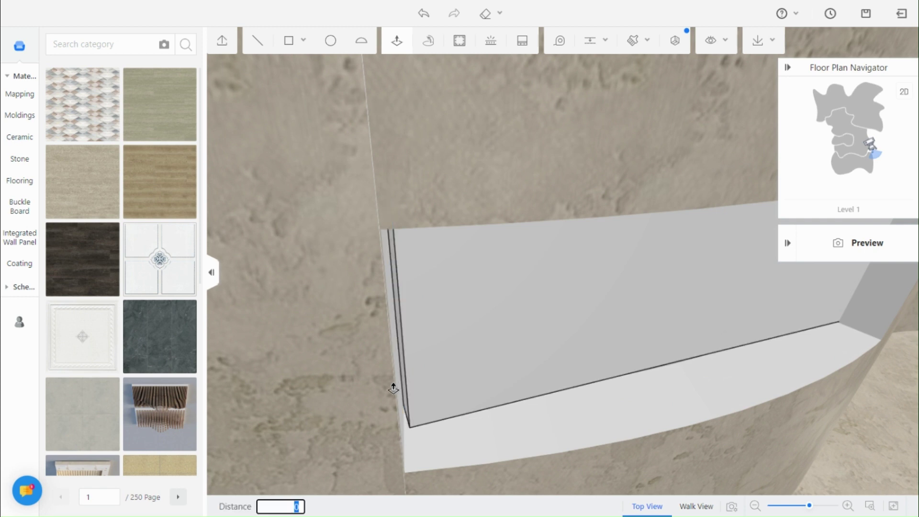
{"action": "left_click", "coordinate": [380, 388]}
{"action": "left_click_drag", "start_coordinate": [379, 388], "coordinate": [631, 310]}
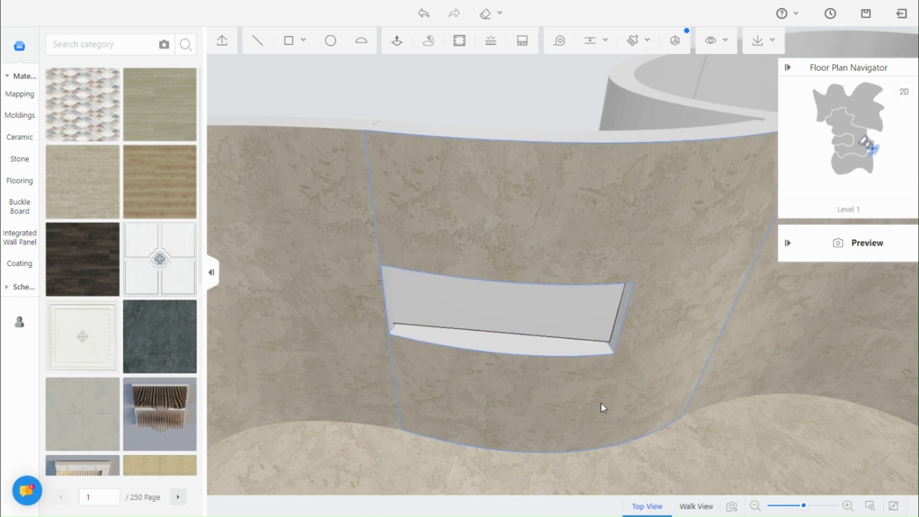
{"action": "scroll", "coordinate": [601, 403], "scroll_direction": "down", "scroll_amount": 3}
{"action": "left_click_drag", "start_coordinate": [564, 400], "coordinate": [509, 374]}
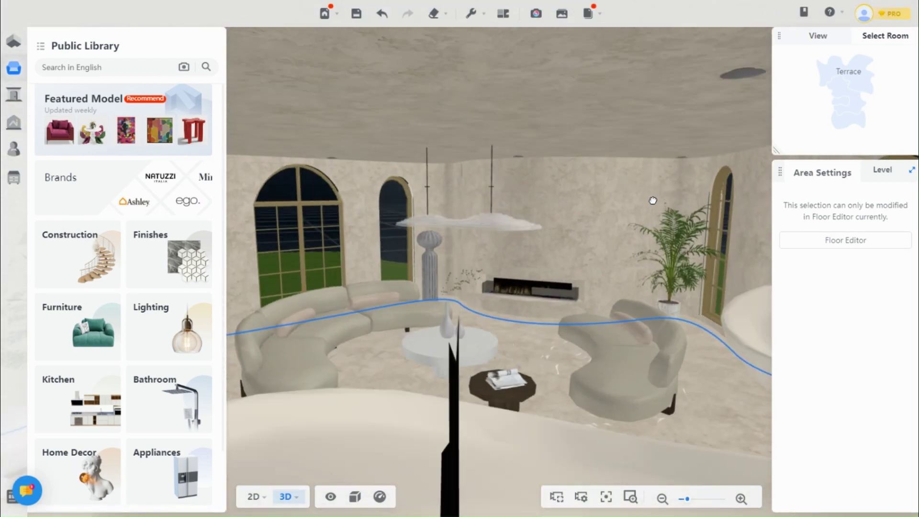
Step: In Render, frame the seating from a snapshot angle and edit the Indoor Daytime custom lights
{"action": "left_click", "coordinate": [540, 15]}
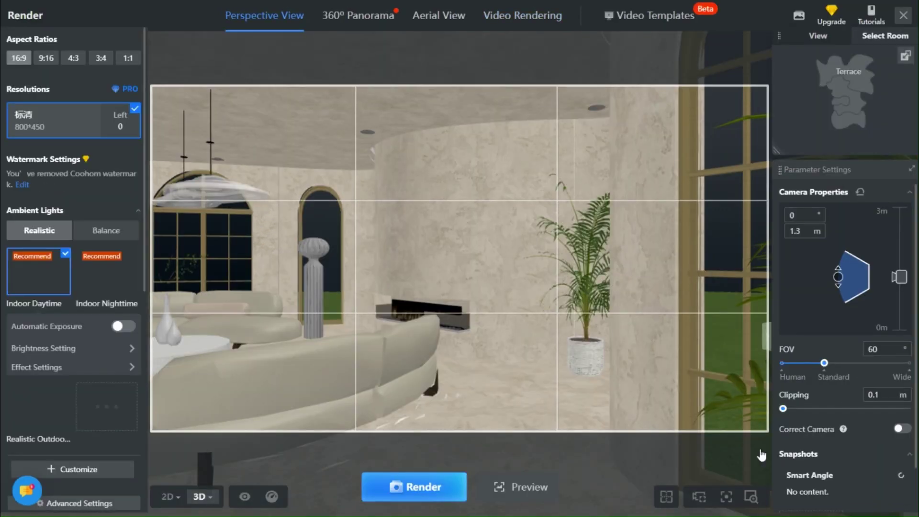
{"action": "scroll", "coordinate": [814, 479], "scroll_direction": "down", "scroll_amount": 1}
{"action": "scroll", "coordinate": [782, 474], "scroll_direction": "down", "scroll_amount": 2}
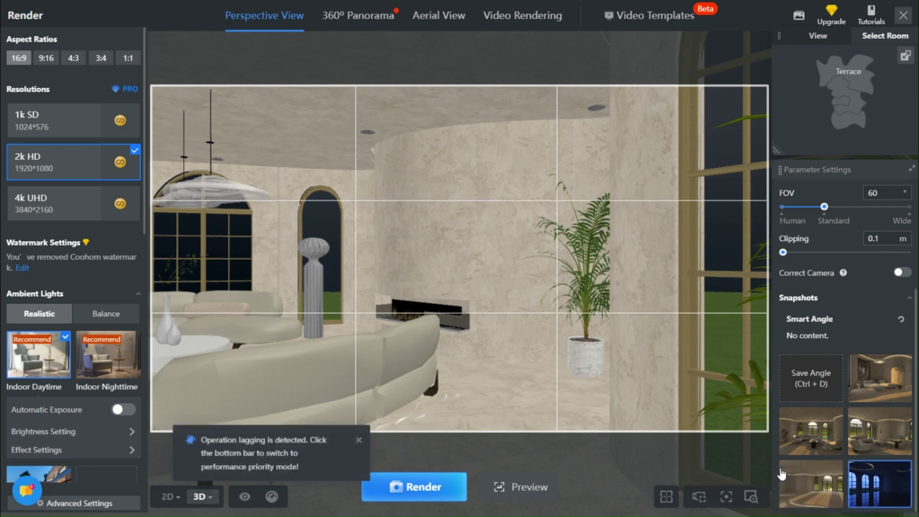
{"action": "left_click", "coordinate": [855, 457]}
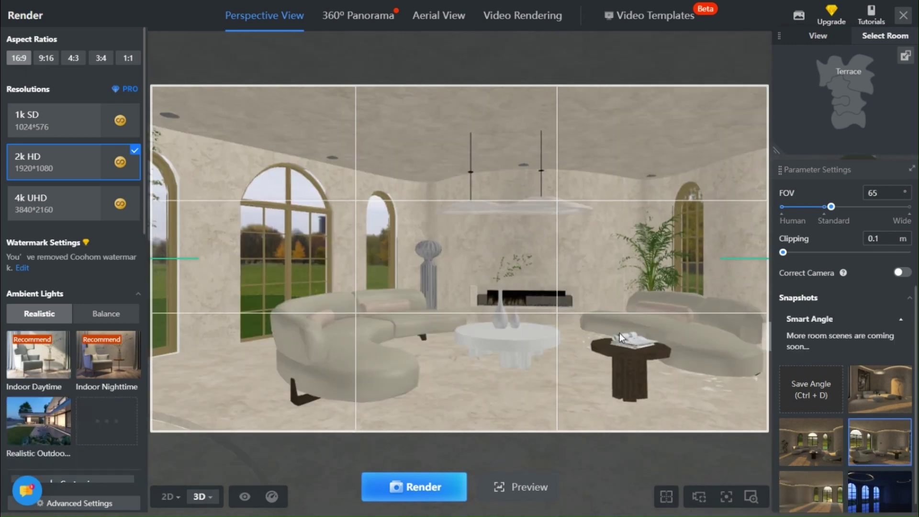
{"action": "left_click_drag", "start_coordinate": [619, 332], "coordinate": [449, 353]}
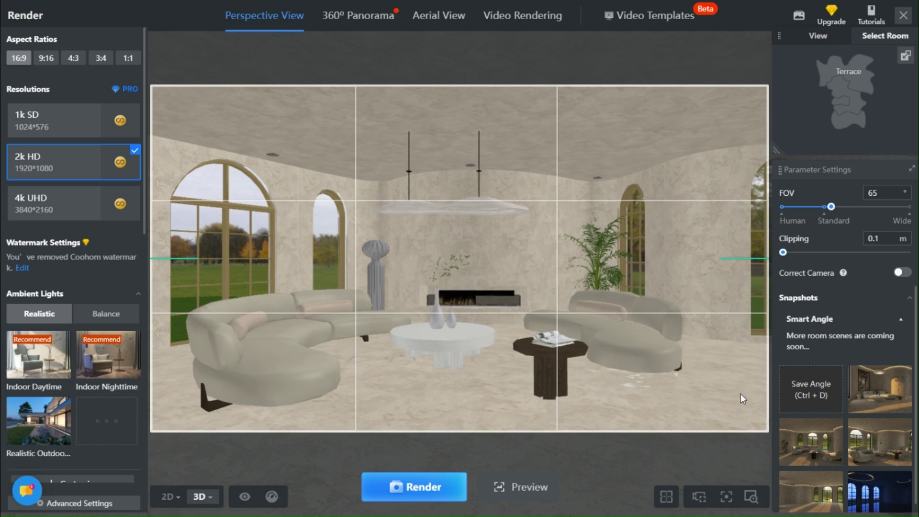
{"action": "scroll", "coordinate": [47, 335], "scroll_direction": "down", "scroll_amount": 5}
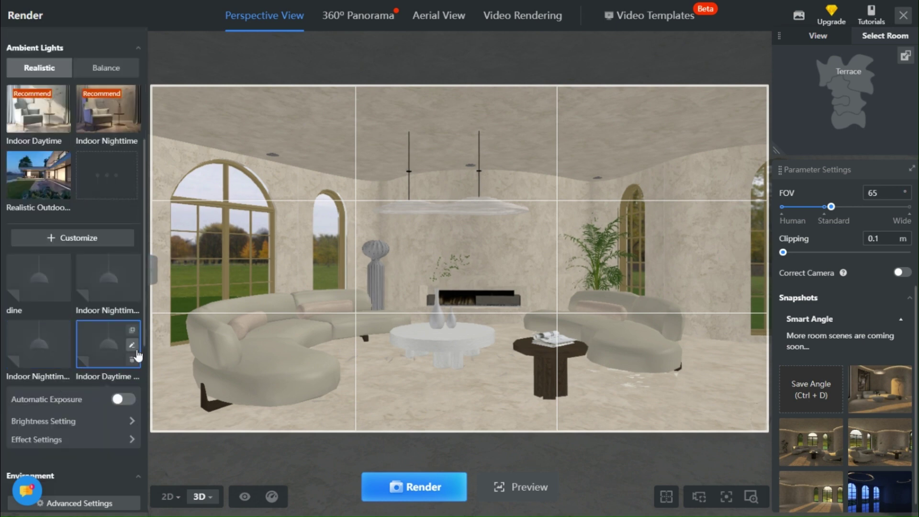
{"action": "left_click", "coordinate": [132, 346]}
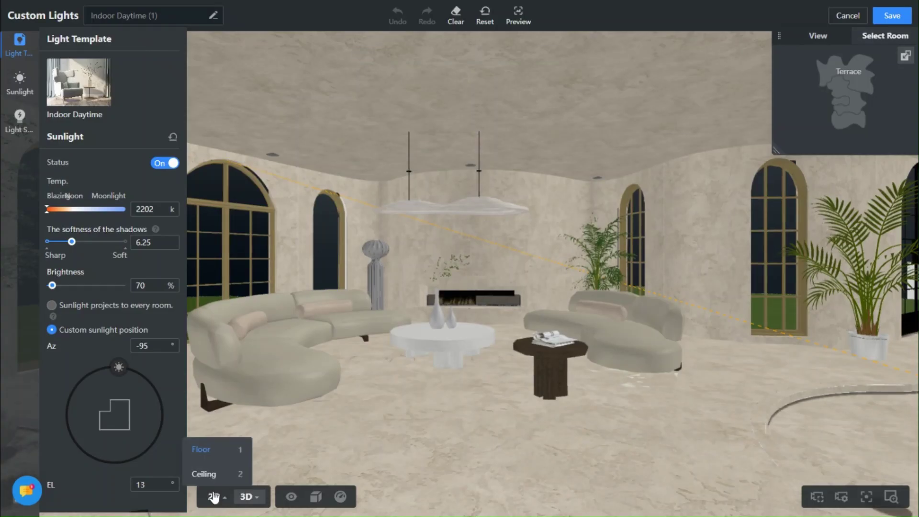
Step: On the 2D lighting plan, swing the sun marker around to azimuth -68°
{"action": "left_click", "coordinate": [214, 498]}
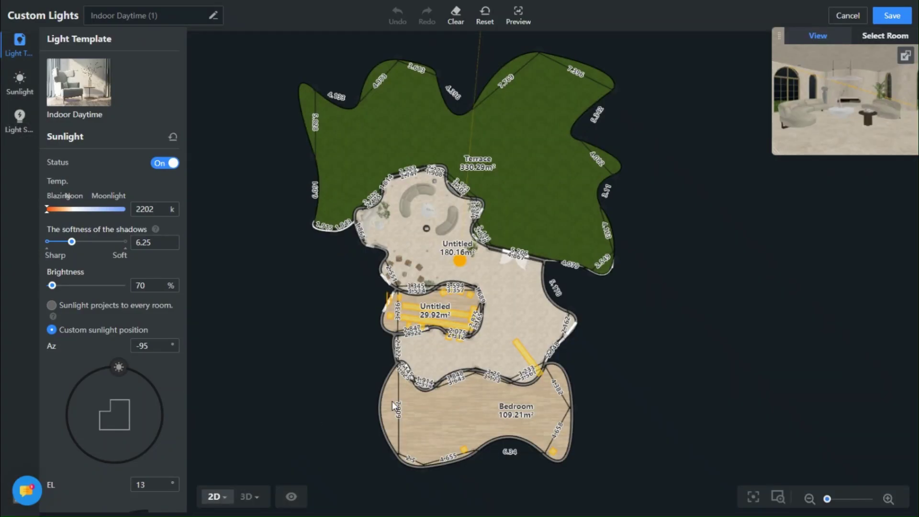
{"action": "scroll", "coordinate": [392, 401], "scroll_direction": "up", "scroll_amount": 3}
{"action": "left_click_drag", "start_coordinate": [447, 355], "coordinate": [410, 306]}
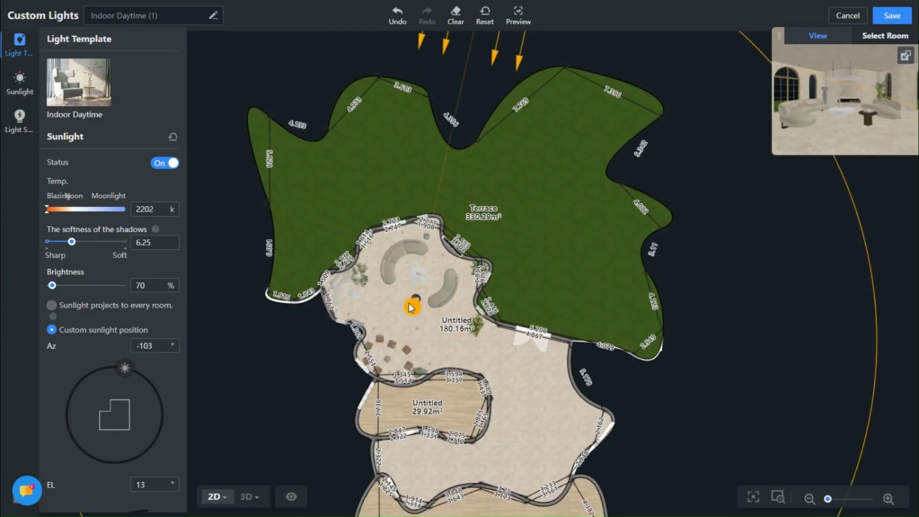
{"action": "left_click", "coordinate": [406, 307]}
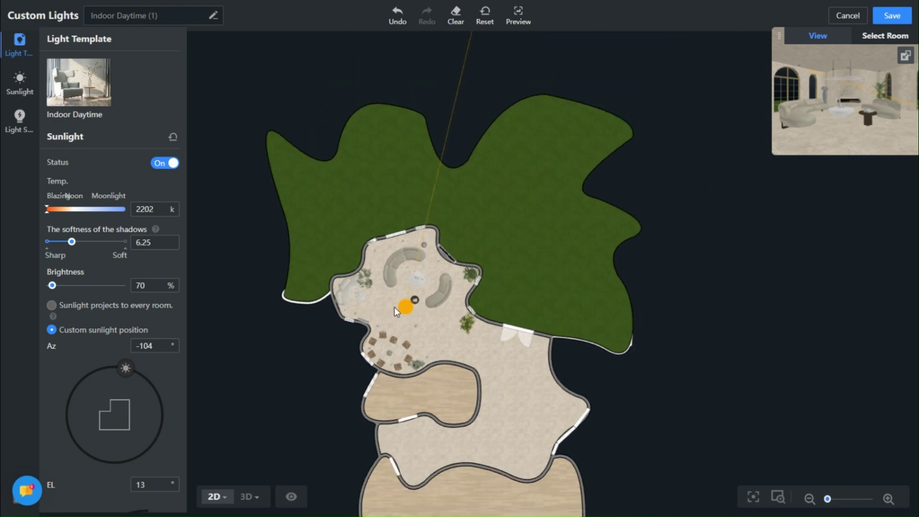
{"action": "left_click_drag", "start_coordinate": [489, 79], "coordinate": [341, 112]}
{"action": "mouse_move", "coordinate": [427, 417]}
{"action": "left_mouse_down"}
{"action": "mouse_move", "coordinate": [468, 427]}
{"action": "mouse_move", "coordinate": [478, 445]}
{"action": "left_mouse_up"}
Step: Settle the sun at azimuth -39° and save with 14° elevation and 80% brightness
{"action": "left_click_drag", "start_coordinate": [526, 415], "coordinate": [533, 294]}
{"action": "scroll", "coordinate": [533, 293], "scroll_direction": "up", "scroll_amount": 2}
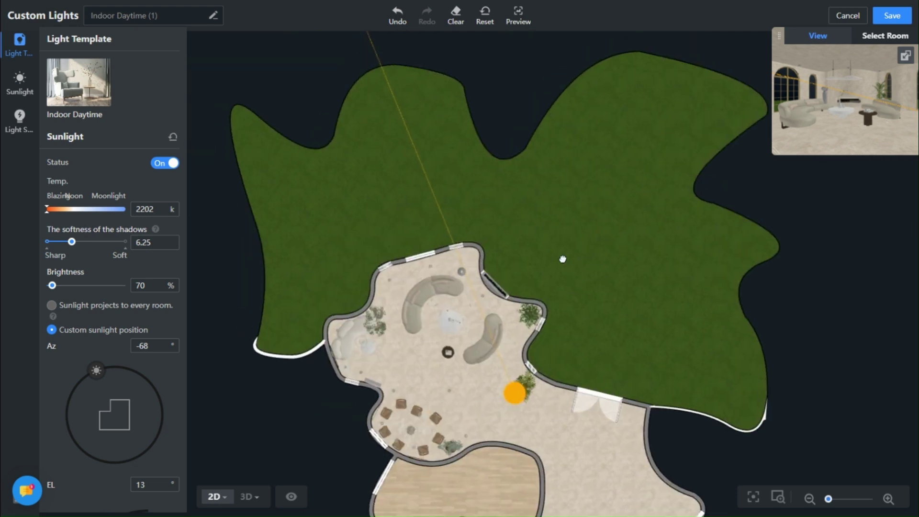
{"action": "mouse_move", "coordinate": [378, 146]}
{"action": "left_mouse_down"}
{"action": "mouse_move", "coordinate": [360, 143]}
{"action": "mouse_move", "coordinate": [286, 252]}
{"action": "left_mouse_up"}
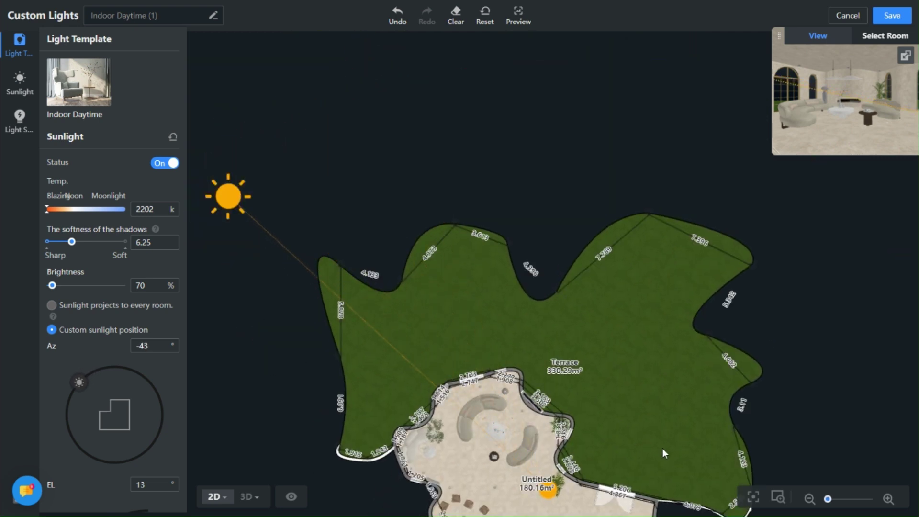
{"action": "left_click_drag", "start_coordinate": [553, 497], "coordinate": [532, 397]}
{"action": "left_click_drag", "start_coordinate": [522, 357], "coordinate": [520, 350]}
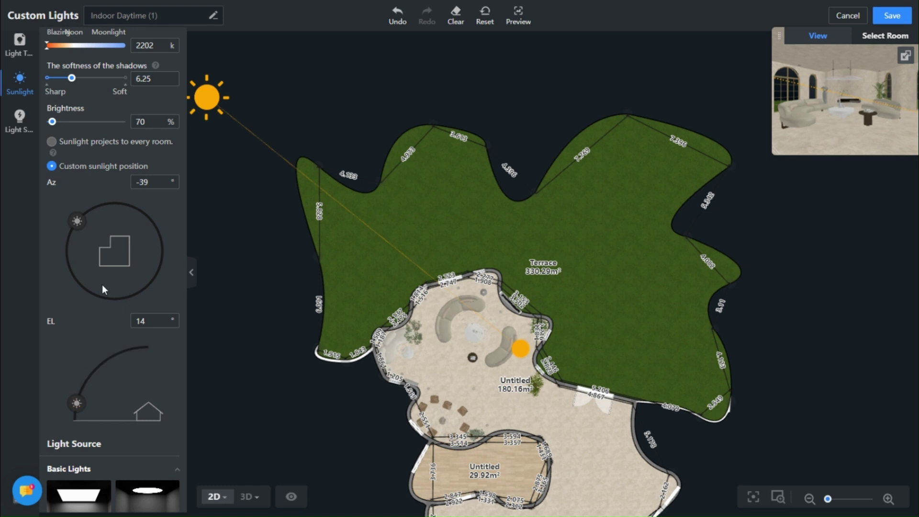
{"action": "scroll", "coordinate": [108, 258], "scroll_direction": "up", "scroll_amount": 3}
{"action": "mouse_move", "coordinate": [155, 230]}
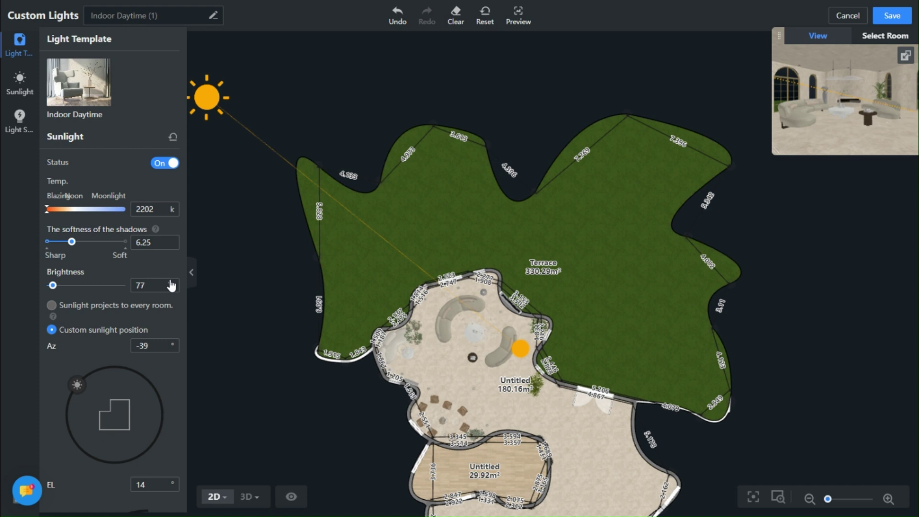
{"action": "scroll", "coordinate": [141, 335], "scroll_direction": "down", "scroll_amount": 5}
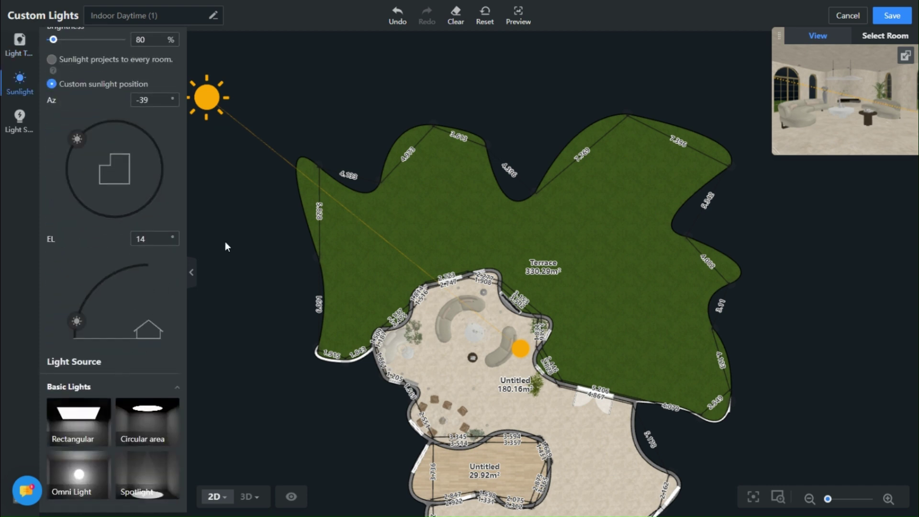
{"action": "left_click", "coordinate": [892, 16]}
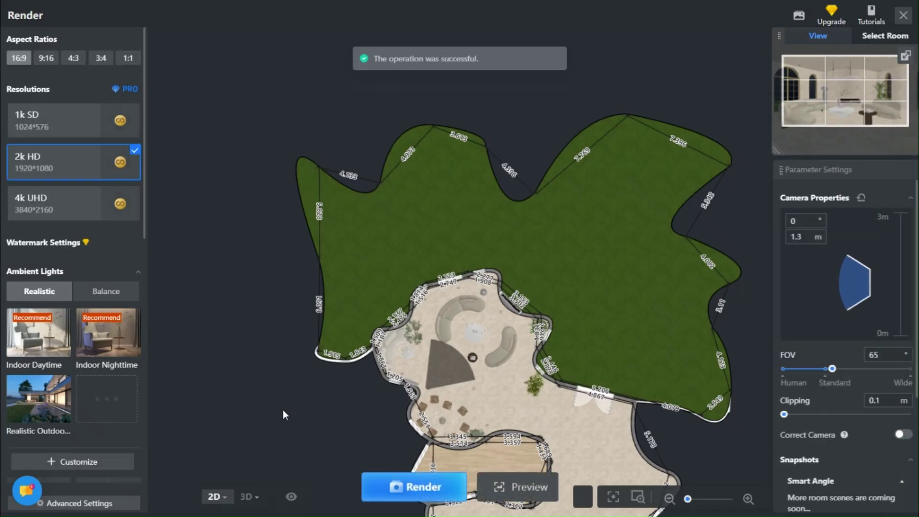
Step: Frame the living room from a snapshot angle at 1.15 m camera height and submit a 2k HD render
{"action": "left_click", "coordinate": [201, 496]}
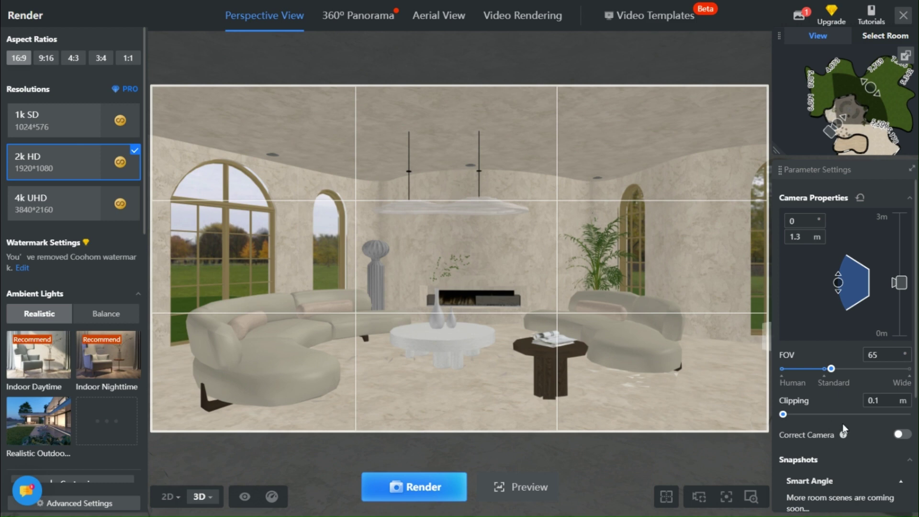
{"action": "scroll", "coordinate": [843, 428], "scroll_direction": "down", "scroll_amount": 3}
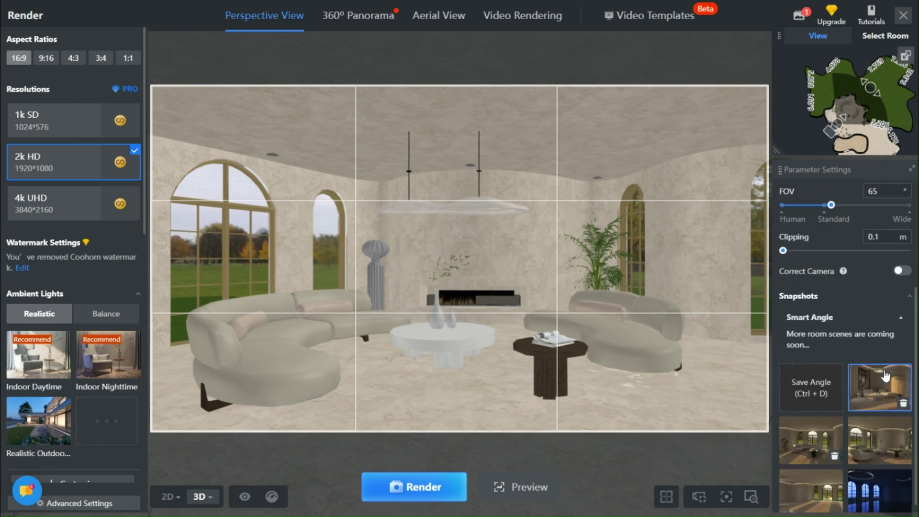
{"action": "left_click", "coordinate": [876, 396]}
{"action": "left_click", "coordinate": [811, 452]}
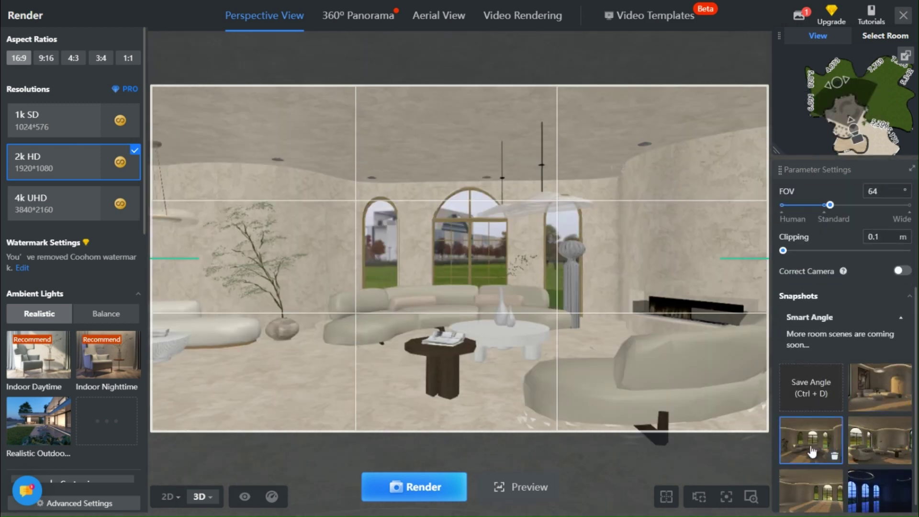
{"action": "scroll", "coordinate": [431, 369], "scroll_direction": "up", "scroll_amount": 3}
{"action": "left_click_drag", "start_coordinate": [408, 372], "coordinate": [423, 314]}
{"action": "scroll", "coordinate": [423, 314], "scroll_direction": "down", "scroll_amount": 2}
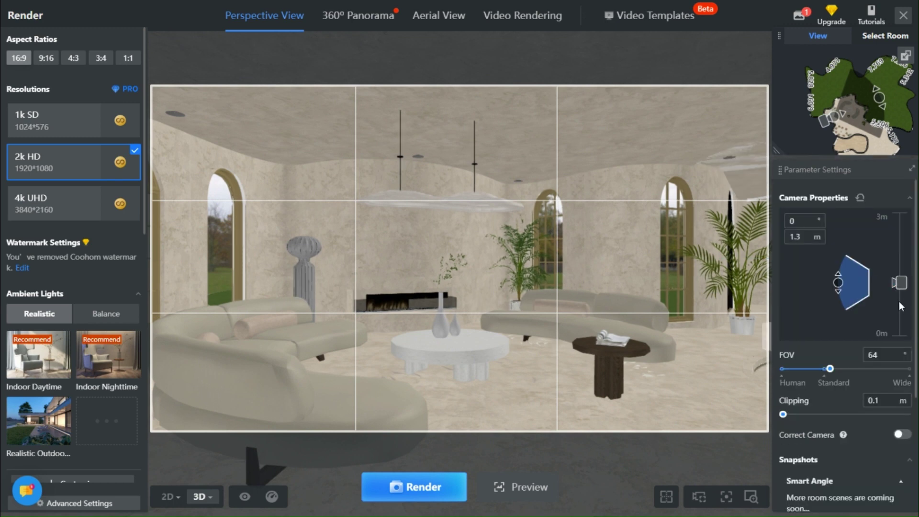
{"action": "left_click", "coordinate": [903, 305]}
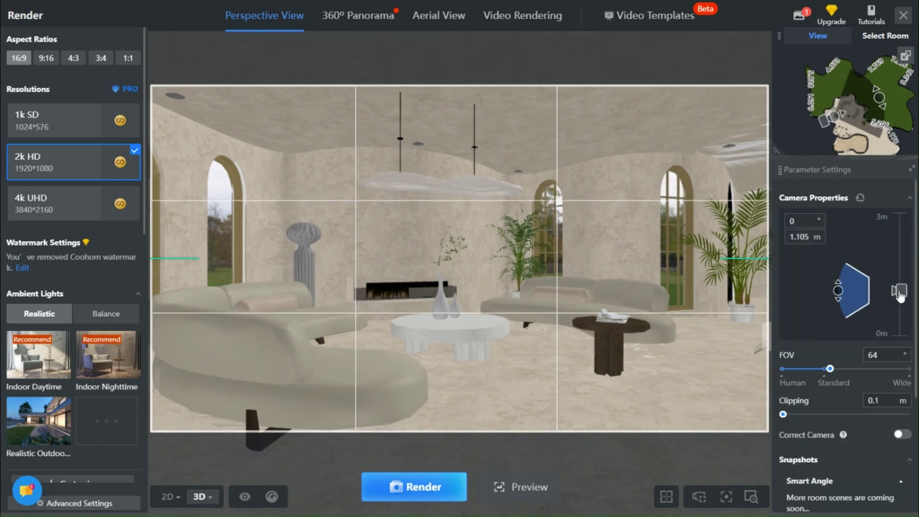
{"action": "left_click_drag", "start_coordinate": [900, 295], "coordinate": [904, 277]}
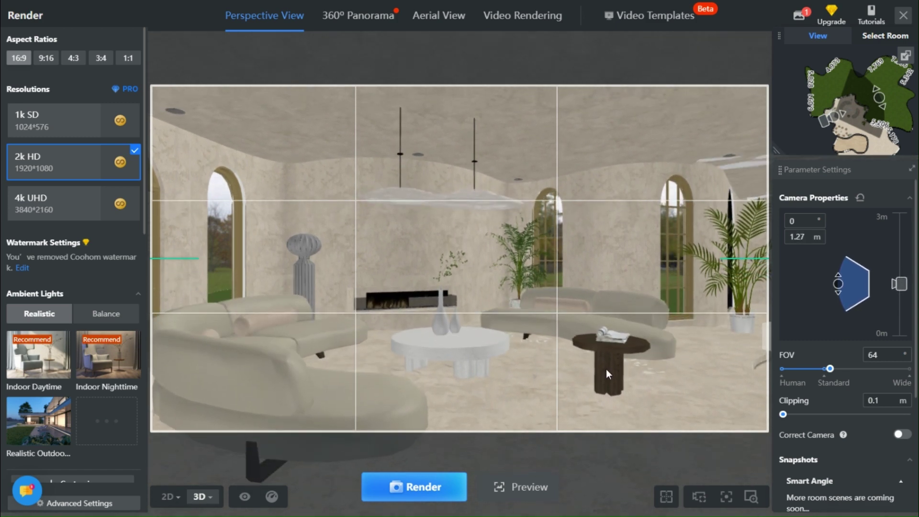
{"action": "left_click", "coordinate": [438, 487]}
Step: Pull the camera back to a wide living-room view and swing it toward the fireplace
{"action": "scroll", "coordinate": [502, 341], "scroll_direction": "up", "scroll_amount": 5}
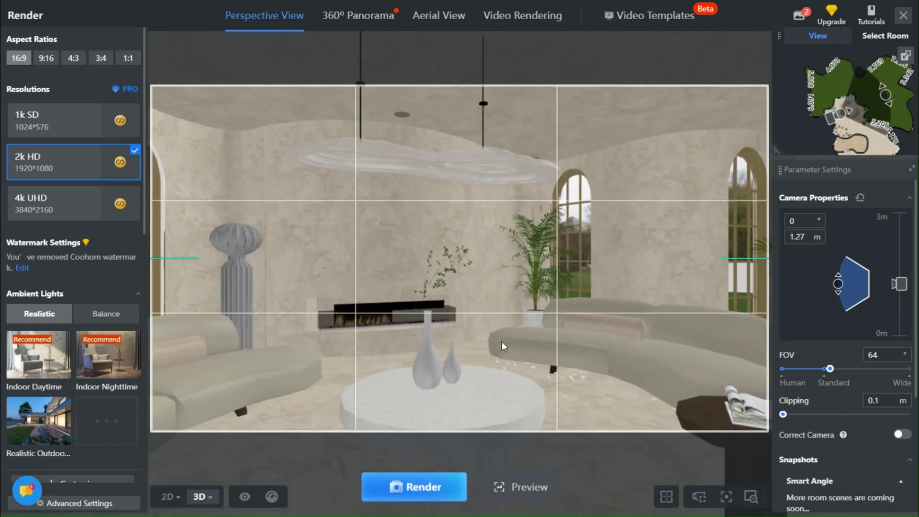
{"action": "left_click_drag", "start_coordinate": [469, 363], "coordinate": [572, 348]}
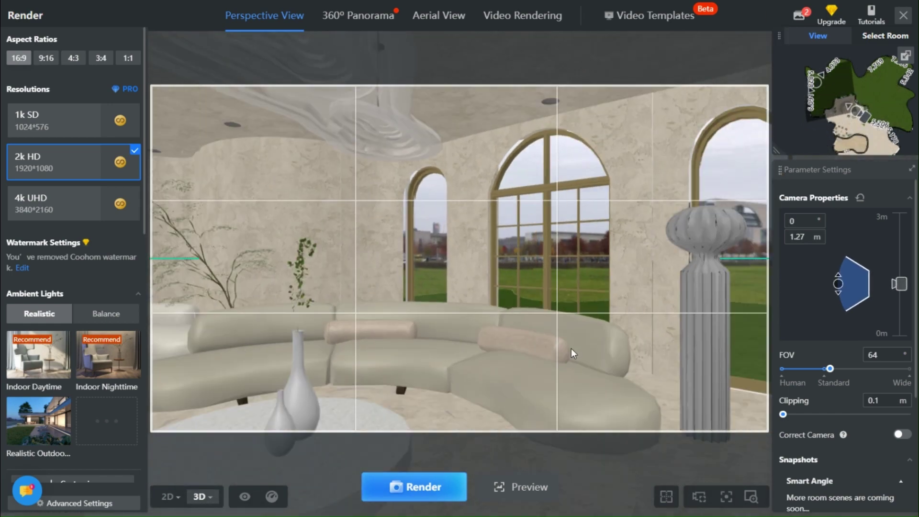
{"action": "scroll", "coordinate": [485, 369], "scroll_direction": "down", "scroll_amount": 4}
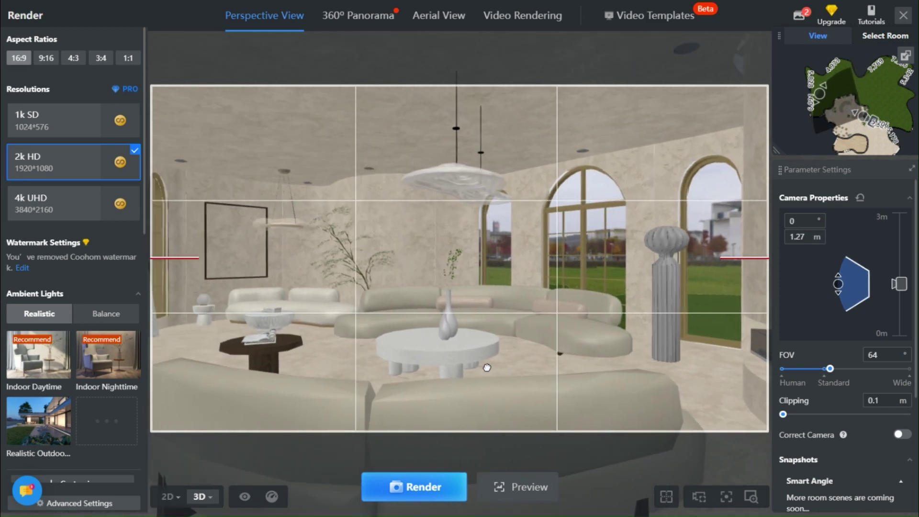
{"action": "left_click_drag", "start_coordinate": [487, 365], "coordinate": [407, 340]}
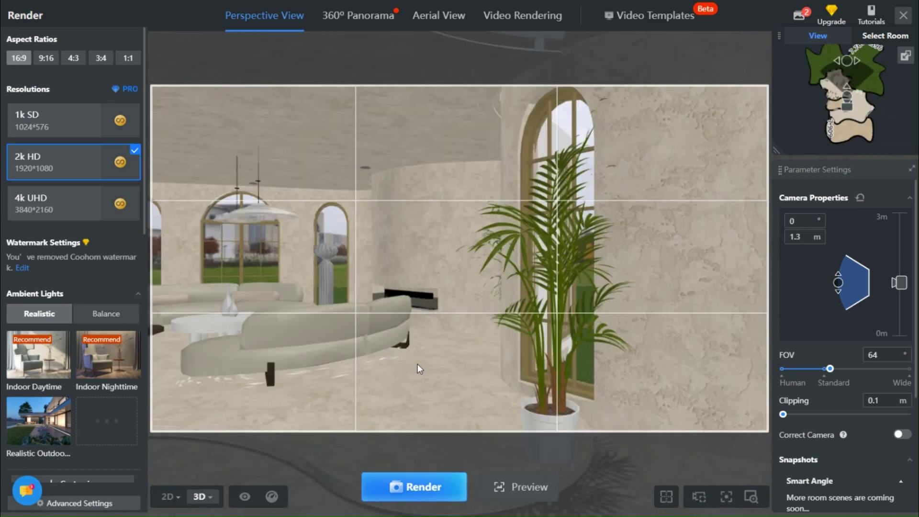
{"action": "left_click_drag", "start_coordinate": [417, 365], "coordinate": [481, 403]}
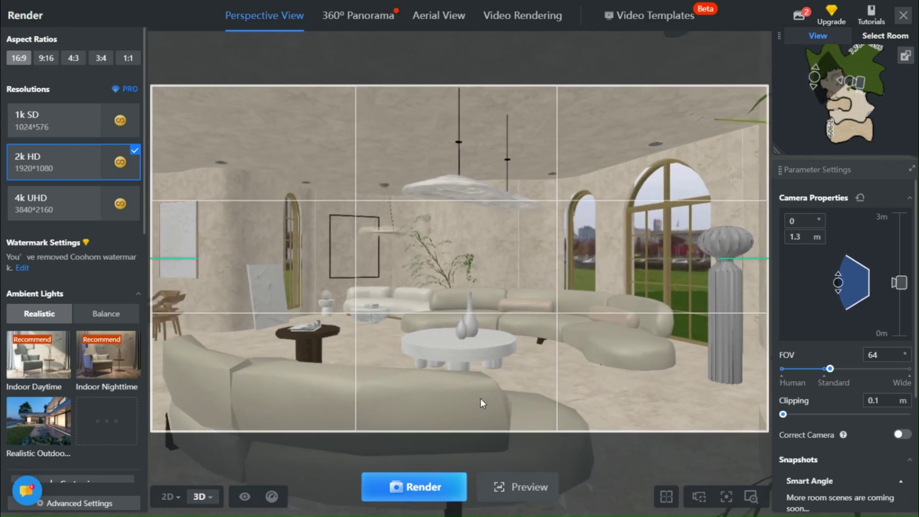
Step: Orbit the camera past the sofas to face the dining table, chairs and arched window
{"action": "scroll", "coordinate": [404, 404], "scroll_direction": "up", "scroll_amount": 3}
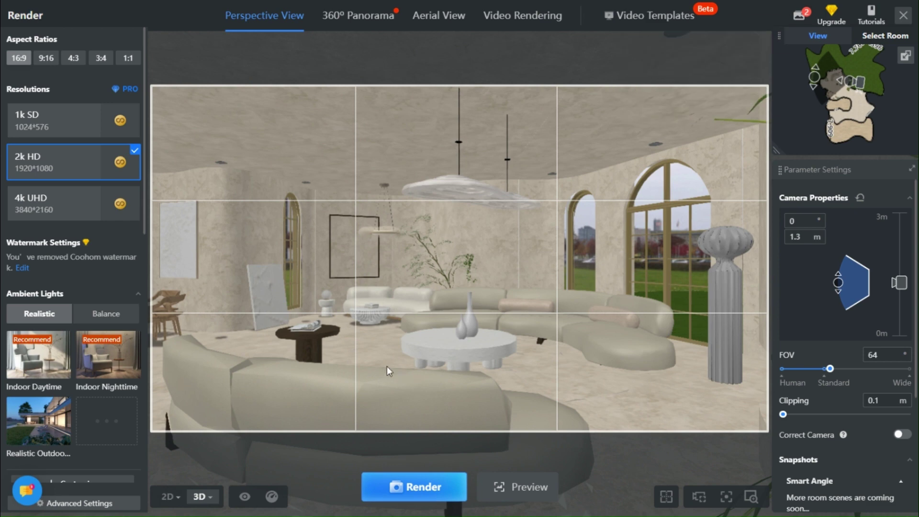
{"action": "left_click_drag", "start_coordinate": [507, 364], "coordinate": [412, 375]}
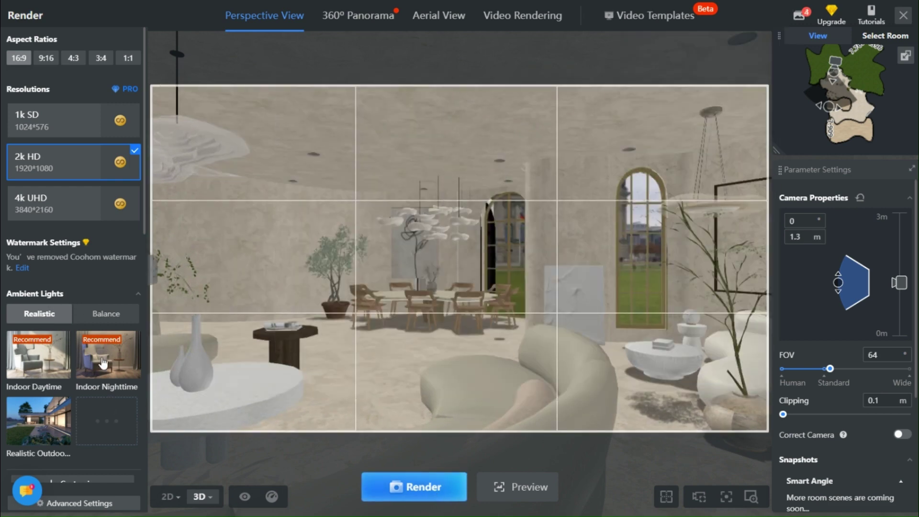
{"action": "scroll", "coordinate": [103, 363], "scroll_direction": "down", "scroll_amount": 3}
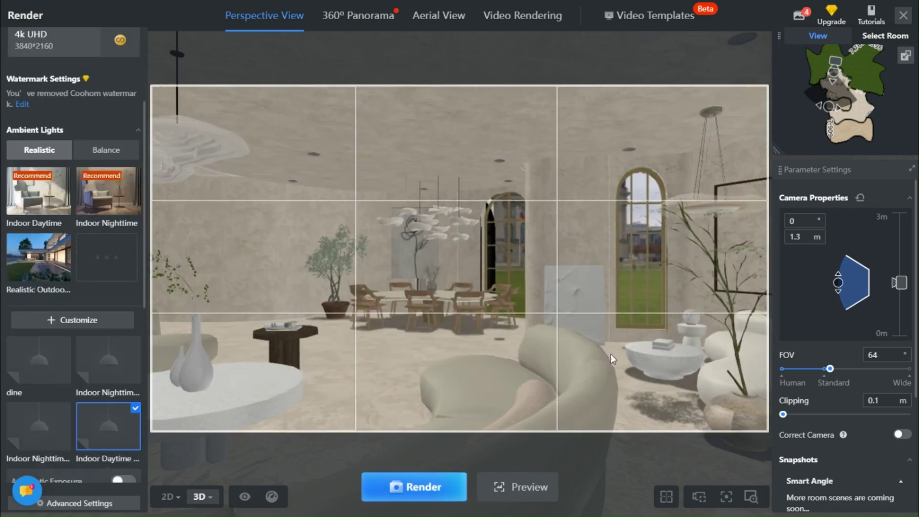
{"action": "scroll", "coordinate": [609, 353], "scroll_direction": "up", "scroll_amount": 3}
{"action": "scroll", "coordinate": [843, 421], "scroll_direction": "down", "scroll_amount": 4}
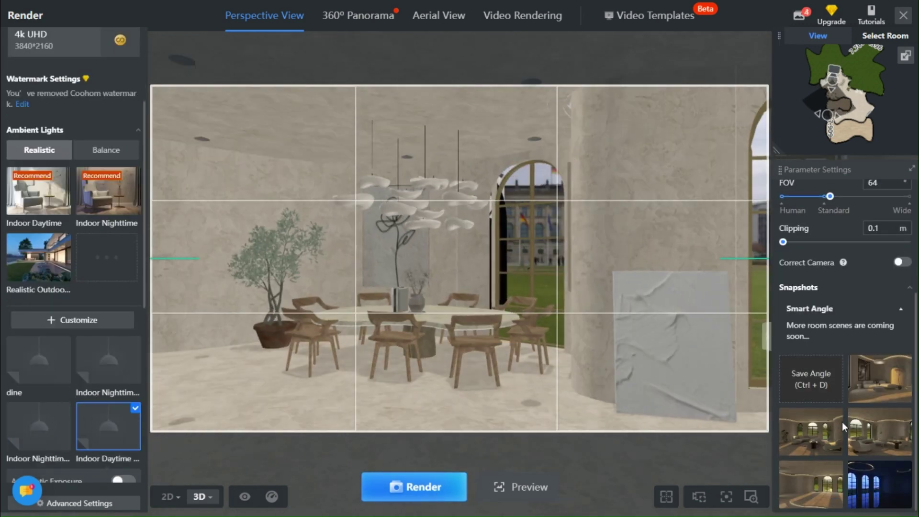
Step: From a saved camera angle, open the Indoor Nighttime custom lights on the 2D plan
{"action": "left_click", "coordinate": [890, 421]}
{"action": "scroll", "coordinate": [18, 435], "scroll_direction": "down", "scroll_amount": 2}
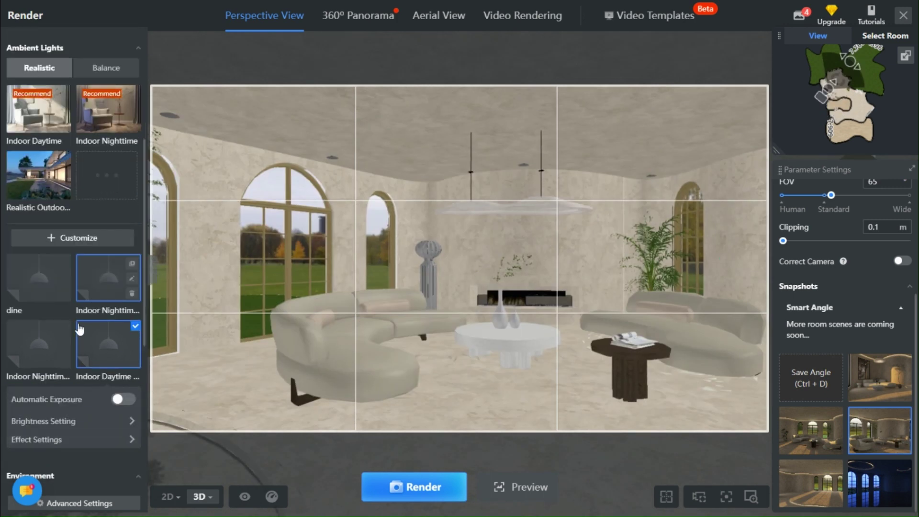
{"action": "left_click", "coordinate": [62, 344]}
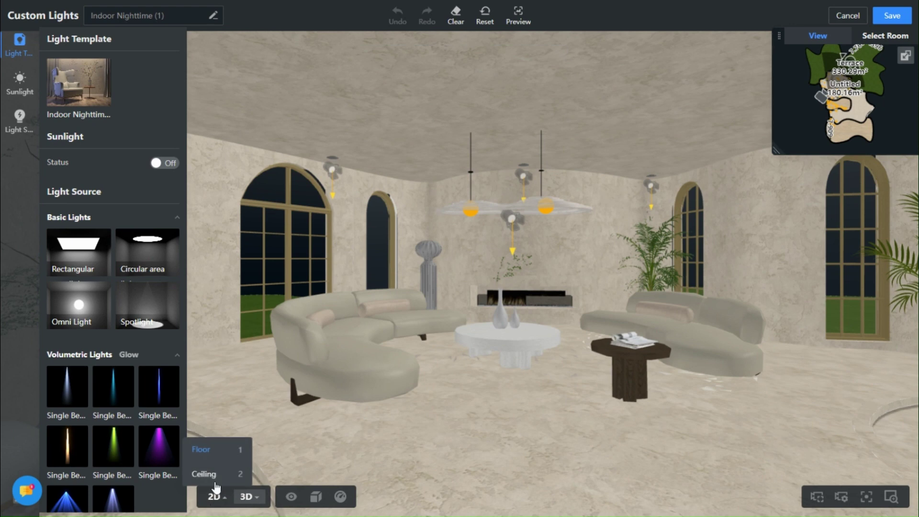
{"action": "left_click", "coordinate": [215, 491]}
{"action": "scroll", "coordinate": [483, 297], "scroll_direction": "up", "scroll_amount": 6}
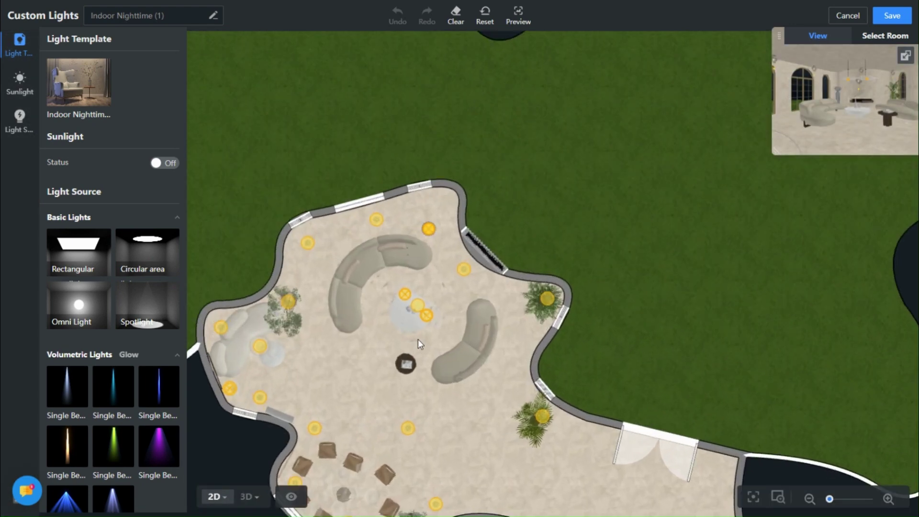
{"action": "scroll", "coordinate": [418, 339], "scroll_direction": "up", "scroll_amount": 6}
Step: Recolour Fill Light 1-2 a warm orange
{"action": "left_click", "coordinate": [448, 259]}
{"action": "scroll", "coordinate": [878, 331], "scroll_direction": "down", "scroll_amount": 2}
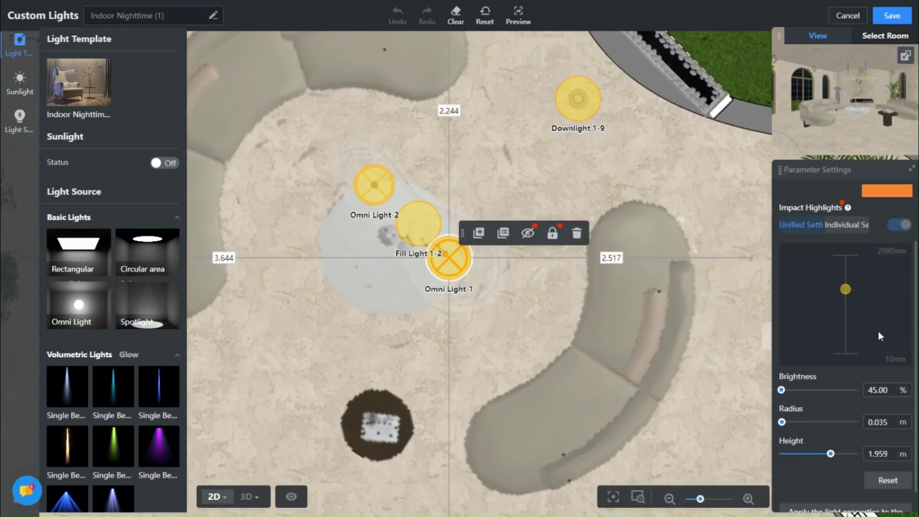
{"action": "left_click", "coordinate": [410, 229]}
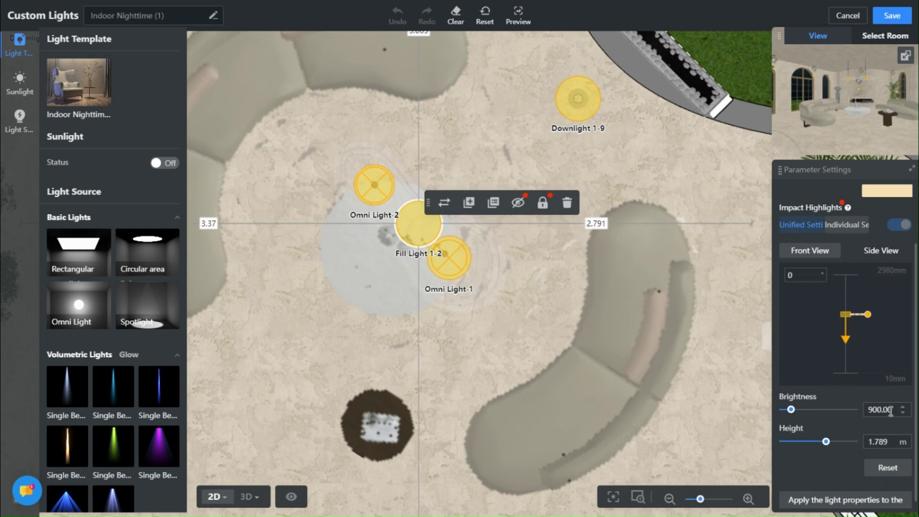
{"action": "left_click", "coordinate": [889, 192]}
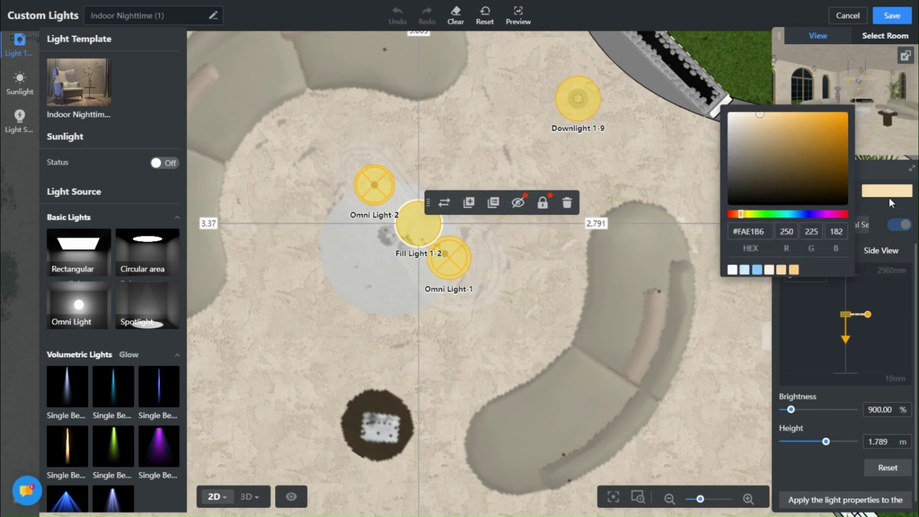
{"action": "left_click", "coordinate": [793, 270]}
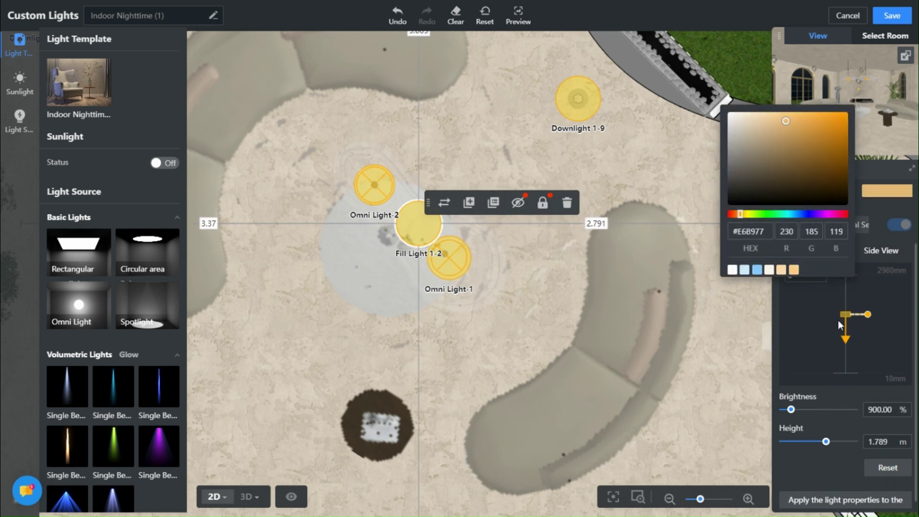
{"action": "left_click", "coordinate": [837, 320]}
Step: Reduce Omni Light-5's radius to 0.02 m and save the Indoor Nighttime (1) lights
{"action": "left_click", "coordinate": [383, 187]}
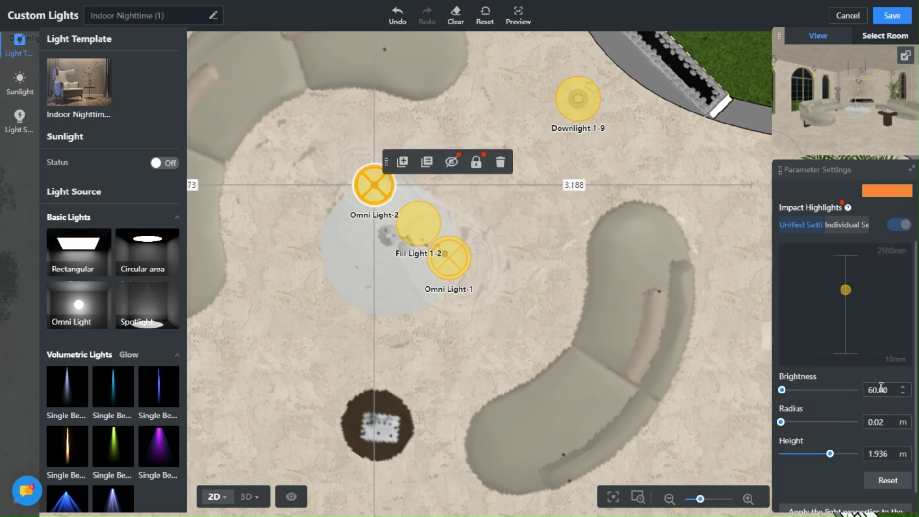
{"action": "left_click", "coordinate": [442, 263]}
{"action": "left_click", "coordinate": [383, 188]}
{"action": "left_click_drag", "start_coordinate": [539, 96], "coordinate": [558, 269]}
{"action": "left_click", "coordinate": [493, 138]}
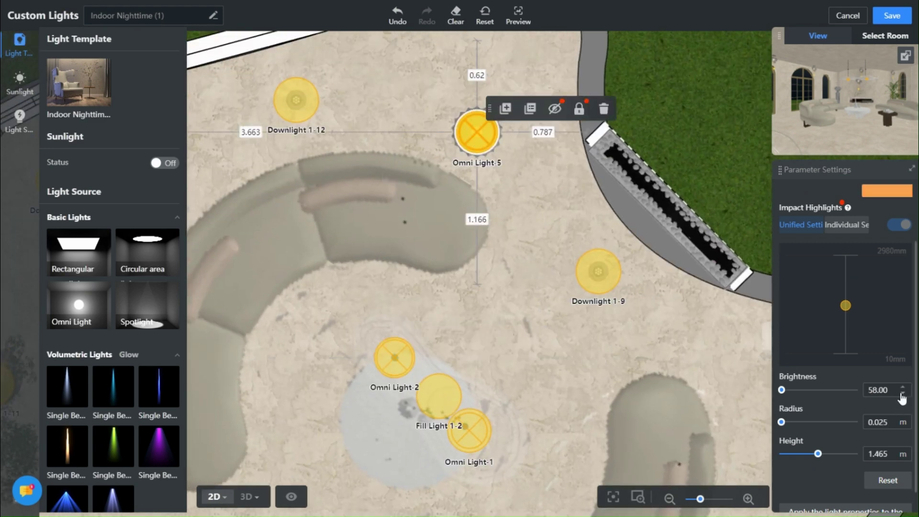
{"action": "left_click", "coordinate": [903, 425]}
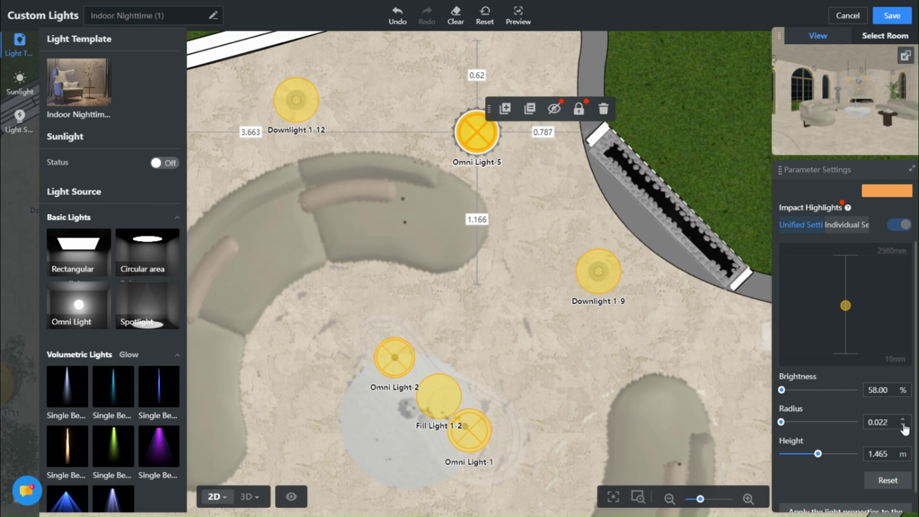
{"action": "scroll", "coordinate": [427, 255], "scroll_direction": "down", "scroll_amount": 4}
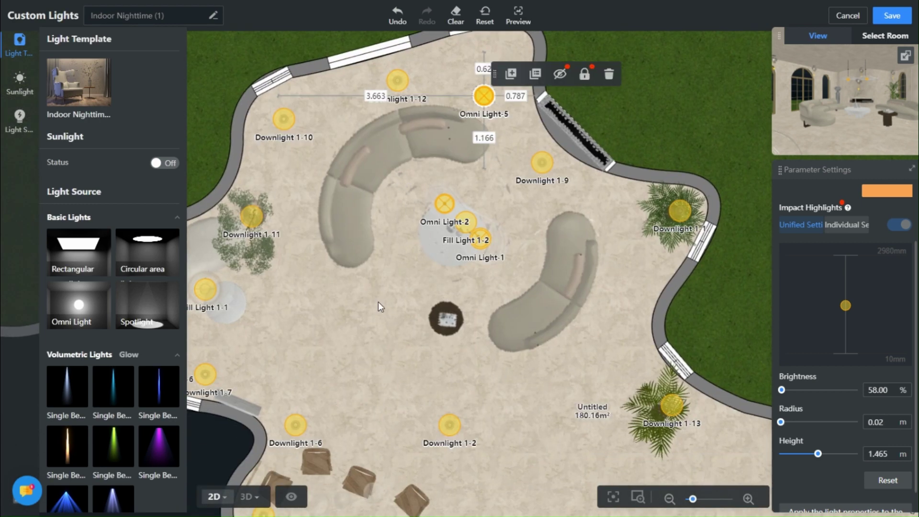
{"action": "left_click_drag", "start_coordinate": [378, 306], "coordinate": [473, 313]}
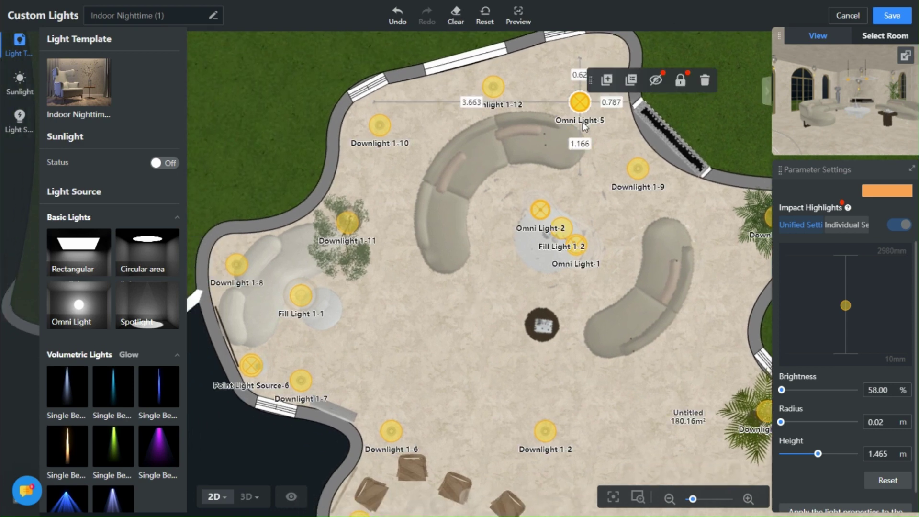
{"action": "left_click_drag", "start_coordinate": [631, 126], "coordinate": [516, 190]}
{"action": "left_click", "coordinate": [890, 18]}
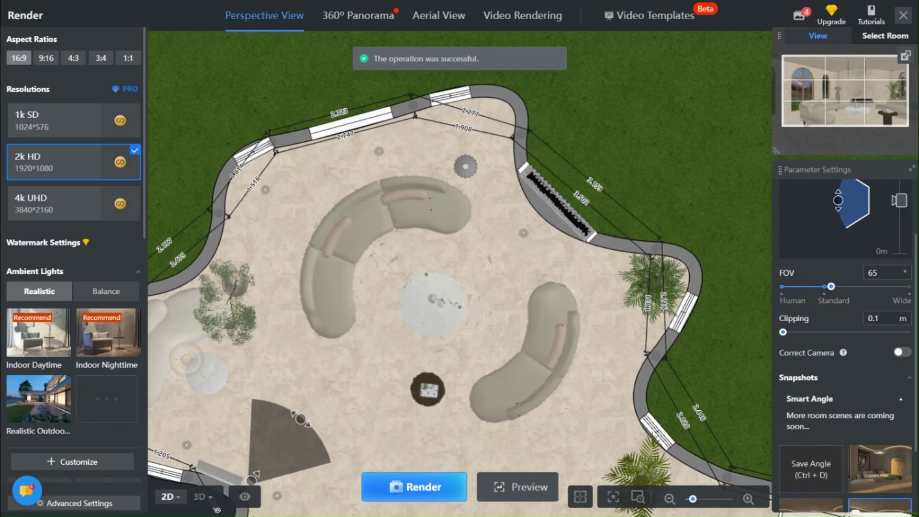
Step: In the 3D view, jump to another snapshot angle and turn toward the left wall and chair
{"action": "left_click", "coordinate": [196, 496]}
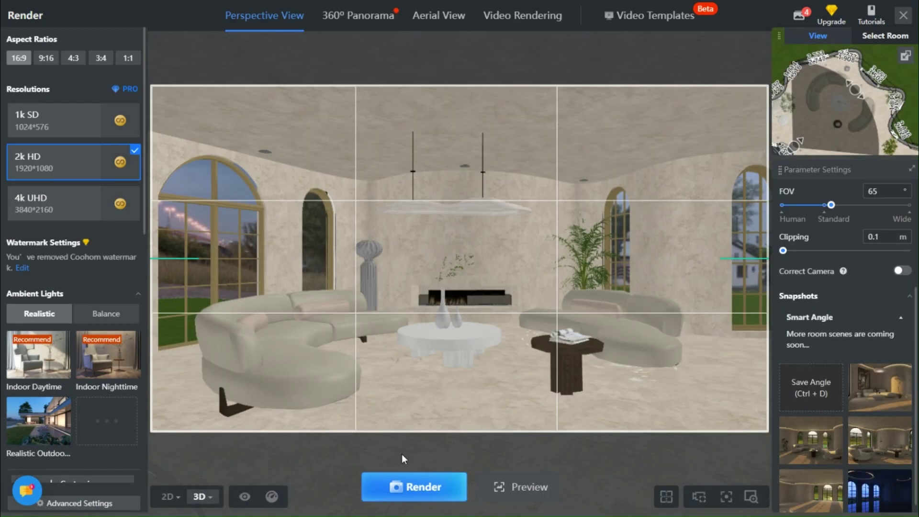
{"action": "scroll", "coordinate": [532, 304], "scroll_direction": "up", "scroll_amount": 5}
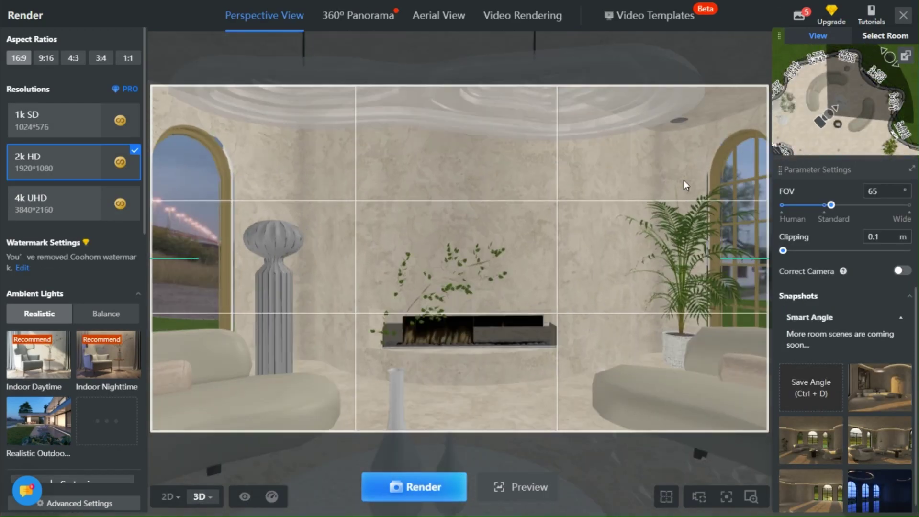
{"action": "left_click", "coordinate": [828, 498]}
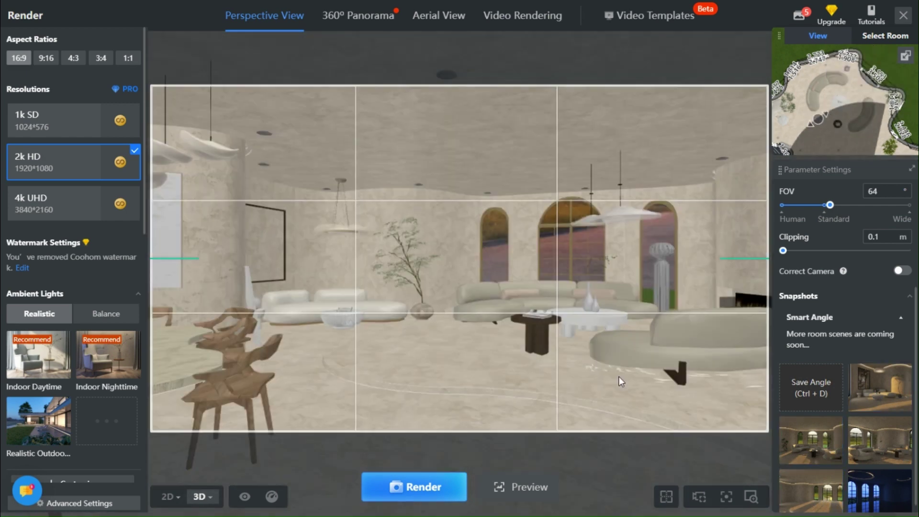
{"action": "left_click_drag", "start_coordinate": [600, 371], "coordinate": [569, 402]}
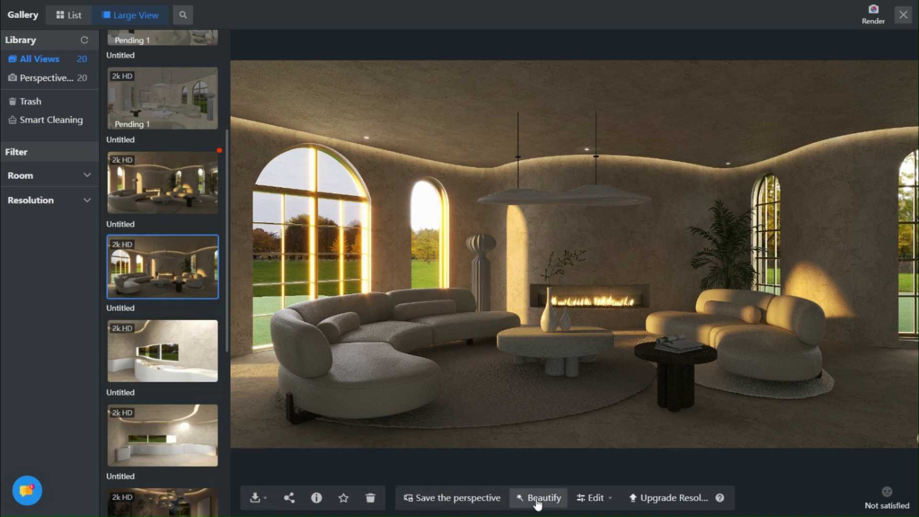
Step: View the finished render full screen, pan around its image options, then exit
{"action": "left_click", "coordinate": [498, 456]}
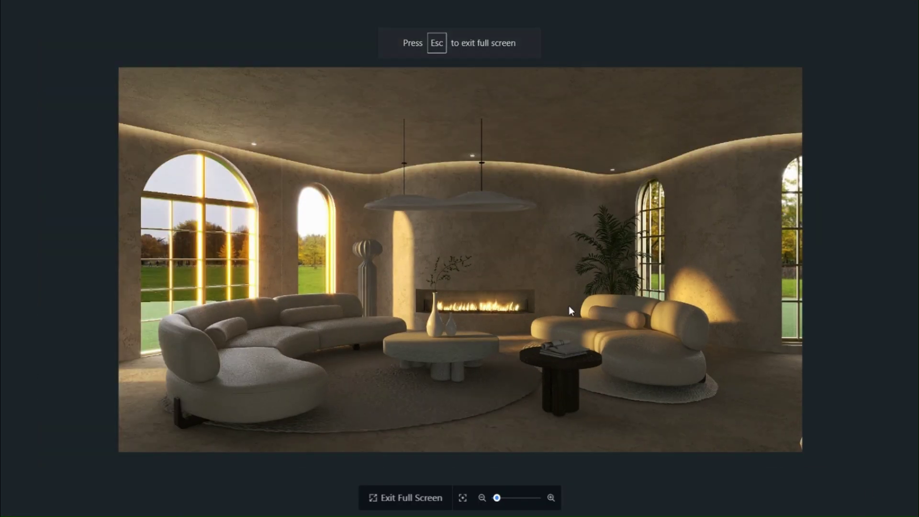
{"action": "right_click", "coordinate": [576, 300]}
{"action": "left_click", "coordinate": [521, 182]}
{"action": "scroll", "coordinate": [478, 290], "scroll_direction": "up", "scroll_amount": 3}
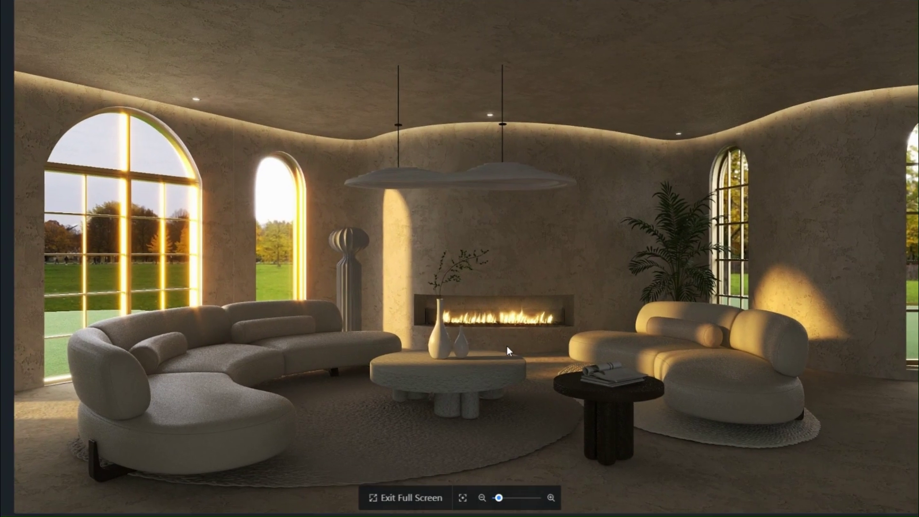
{"action": "right_click", "coordinate": [507, 346]}
{"action": "right_click", "coordinate": [246, 274]}
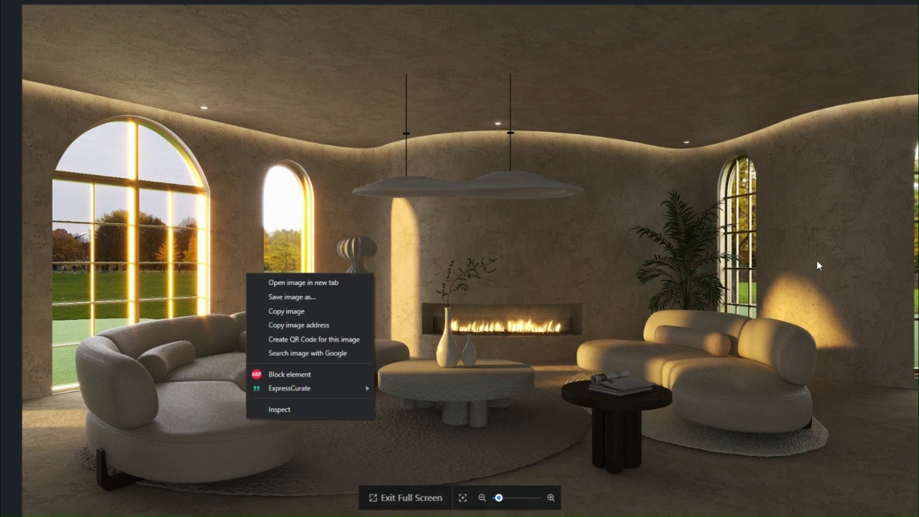
{"action": "left_click_drag", "start_coordinate": [817, 261], "coordinate": [819, 237]}
{"action": "left_click", "coordinate": [444, 495]}
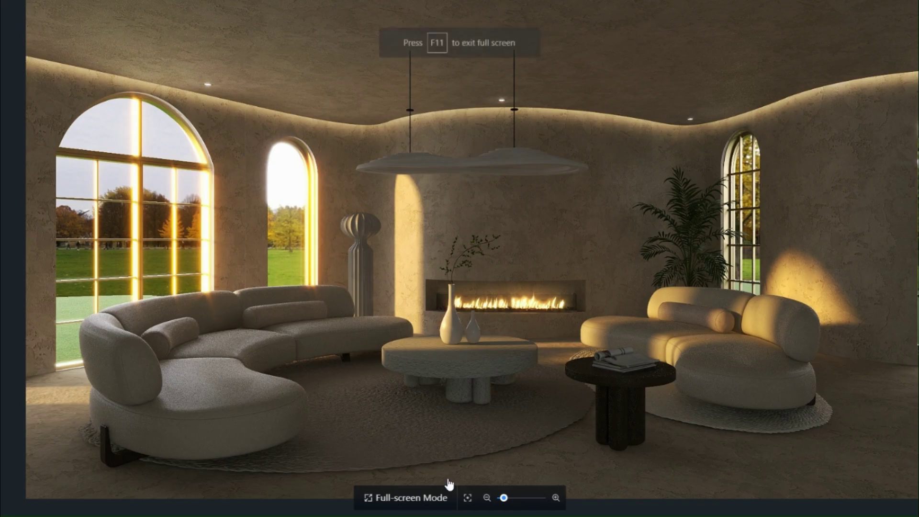
Step: Check a render's resolution and lighting info, then view another render full screen
{"action": "left_click", "coordinate": [316, 498]}
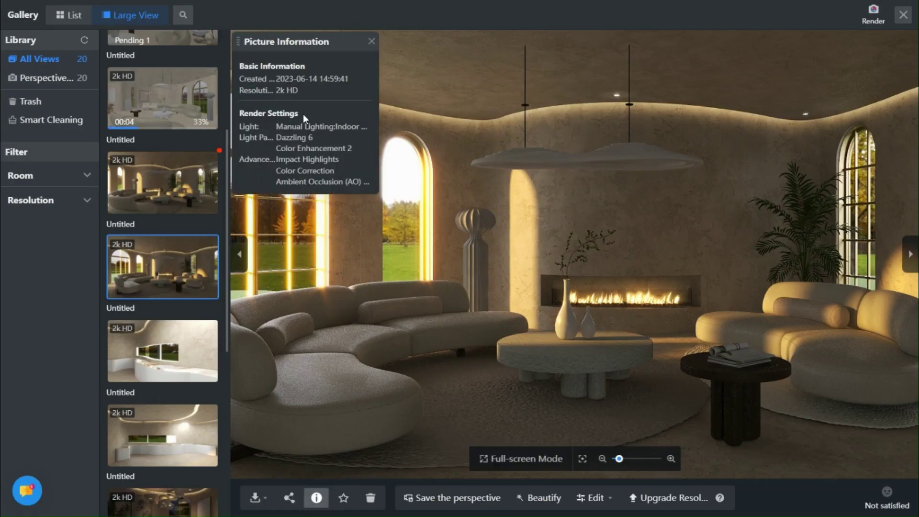
{"action": "right_click_drag", "start_coordinate": [421, 277], "coordinate": [513, 284]}
{"action": "right_click_drag", "start_coordinate": [454, 192], "coordinate": [564, 246]}
{"action": "left_click", "coordinate": [181, 189]}
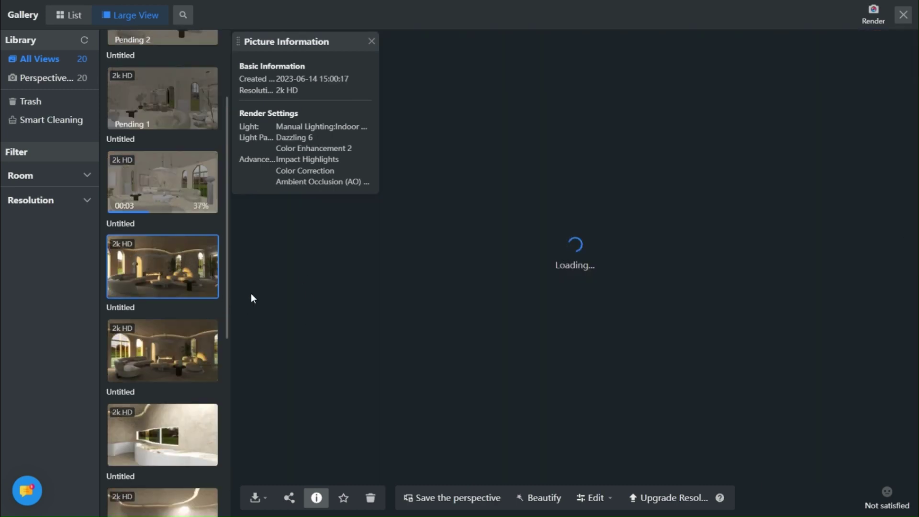
{"action": "left_click", "coordinate": [371, 41]}
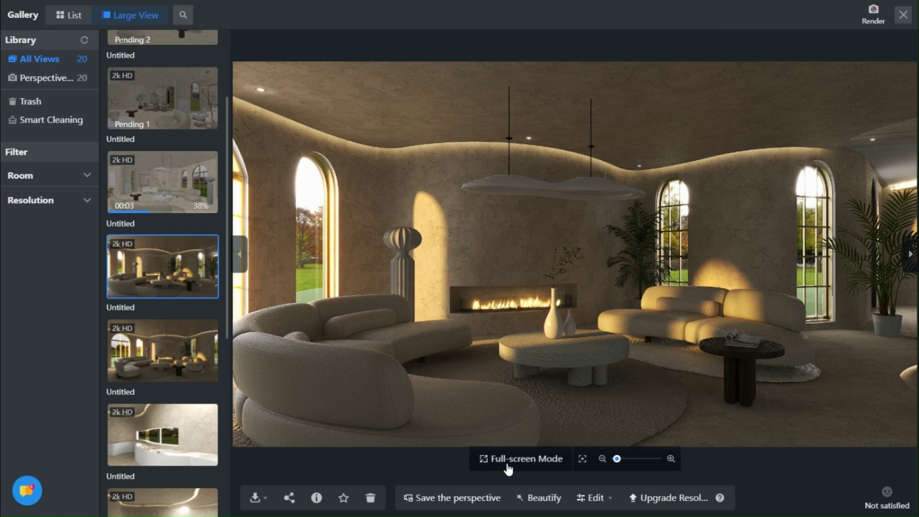
{"action": "left_click", "coordinate": [504, 461]}
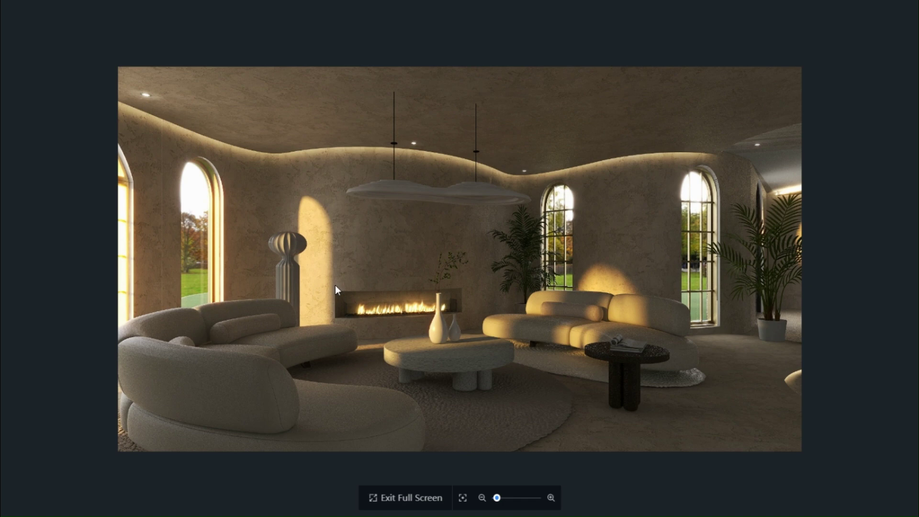
{"action": "left_click", "coordinate": [422, 497]}
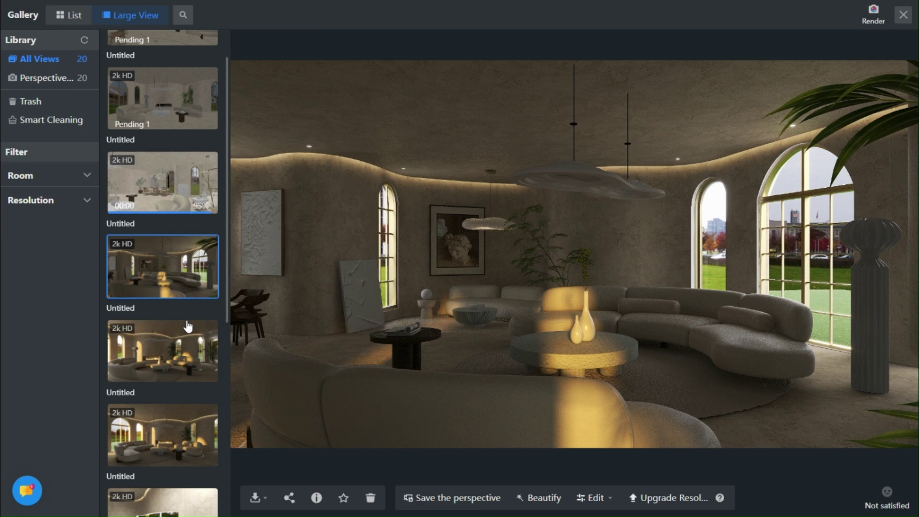
Step: View the current night render full screen, zoom in to inspect it, then exit
{"action": "left_click", "coordinate": [485, 456]}
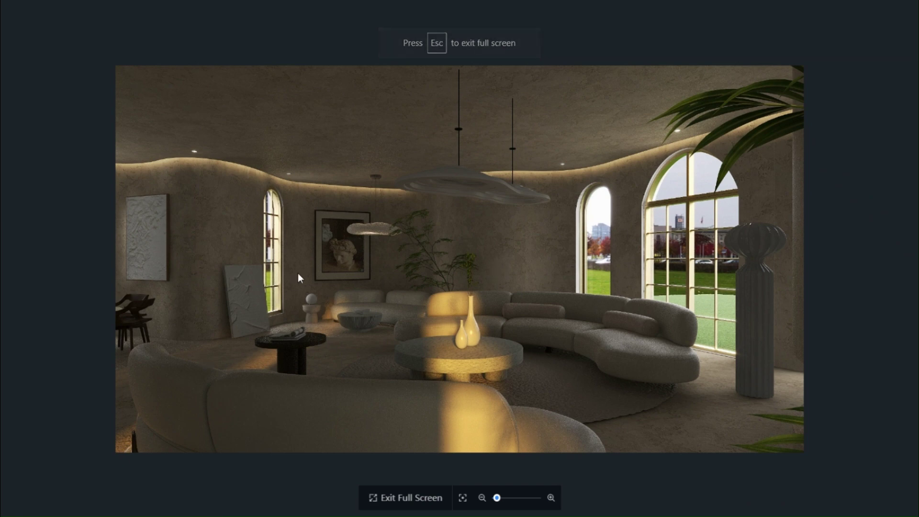
{"action": "scroll", "coordinate": [483, 392], "scroll_direction": "up", "scroll_amount": 2}
{"action": "scroll", "coordinate": [483, 392], "scroll_direction": "down", "scroll_amount": 2}
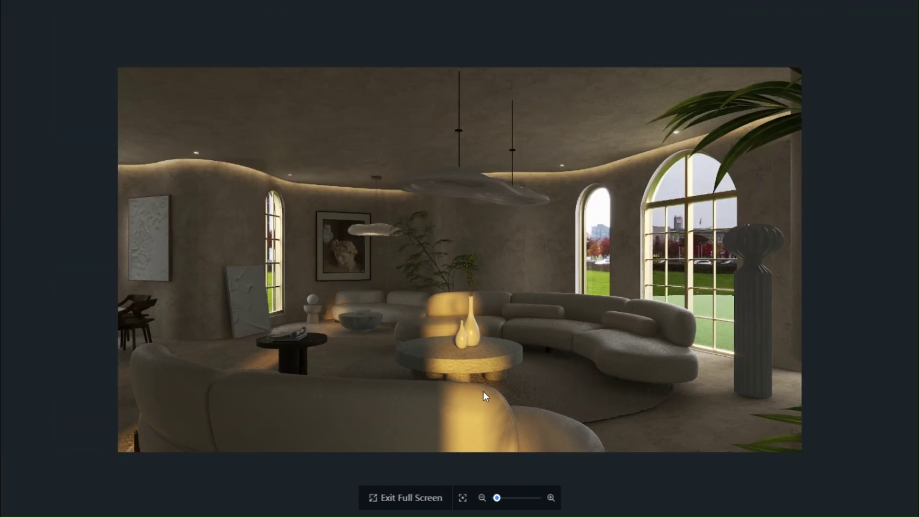
{"action": "right_click", "coordinate": [364, 343]}
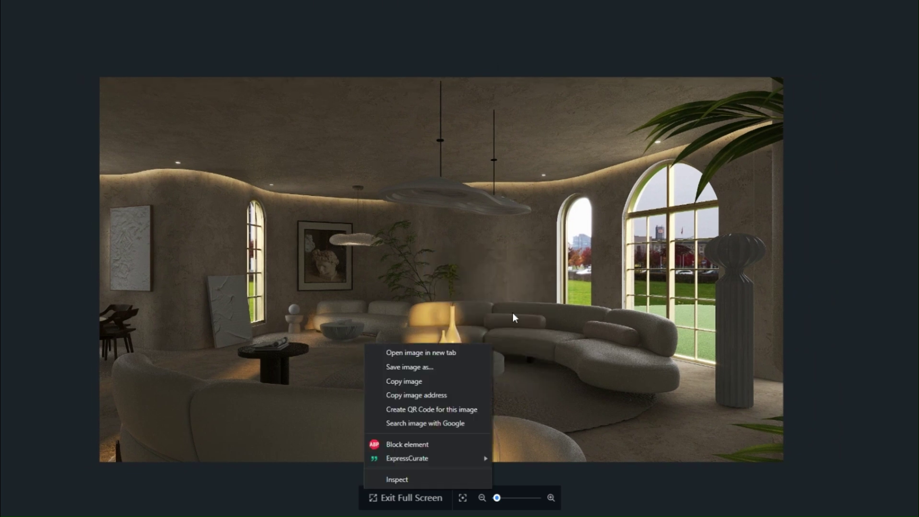
{"action": "left_click", "coordinate": [617, 418]}
{"action": "scroll", "coordinate": [400, 350], "scroll_direction": "up", "scroll_amount": 3}
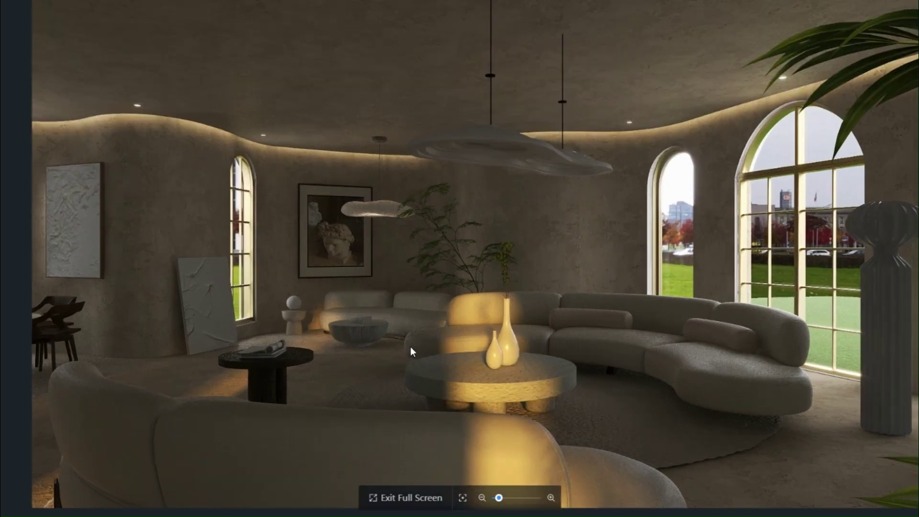
{"action": "scroll", "coordinate": [404, 346], "scroll_direction": "down", "scroll_amount": 3}
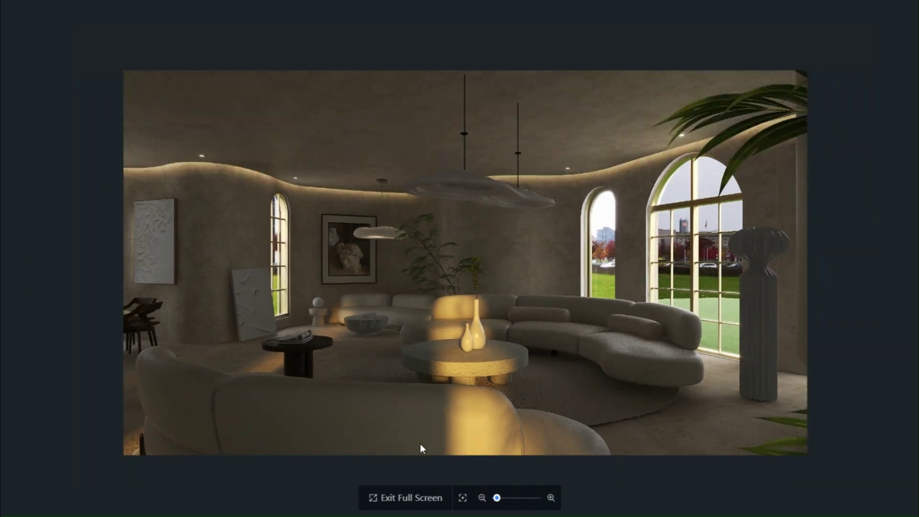
{"action": "left_click", "coordinate": [405, 498]}
Step: Open the dining-area render and inspect it full screen before returning to the gallery
{"action": "left_click", "coordinate": [193, 188]}
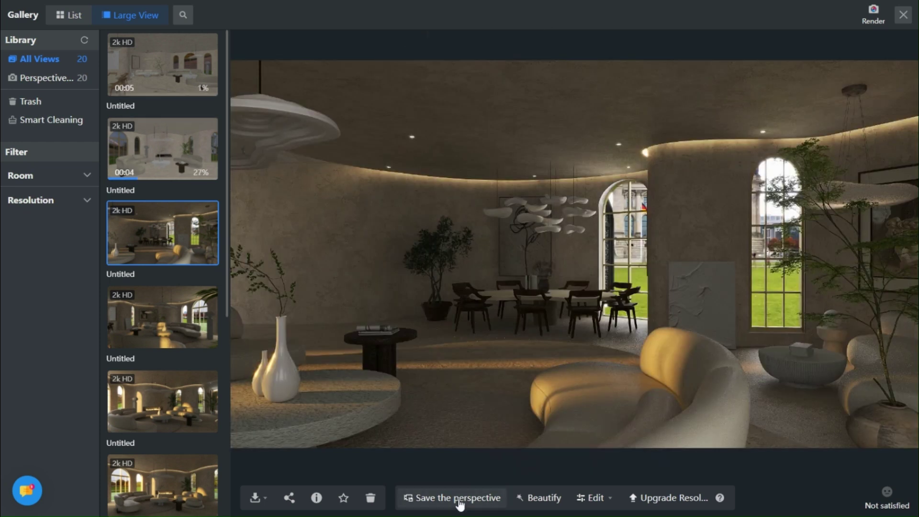
{"action": "left_click", "coordinate": [526, 459]}
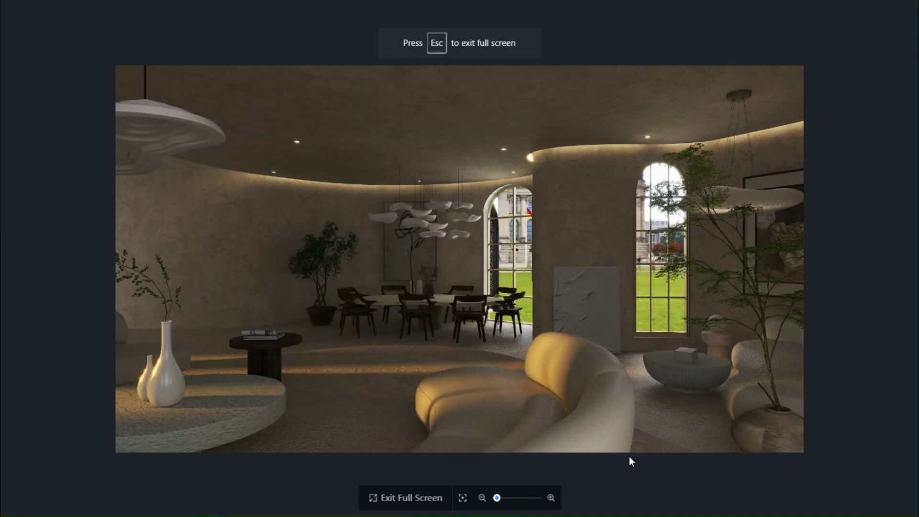
{"action": "scroll", "coordinate": [648, 357], "scroll_direction": "up", "scroll_amount": 2}
{"action": "scroll", "coordinate": [538, 338], "scroll_direction": "up", "scroll_amount": 2}
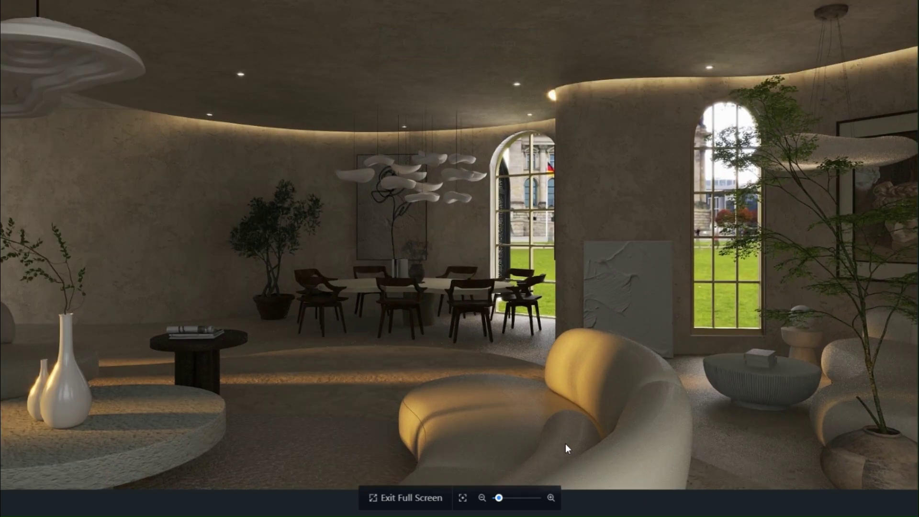
{"action": "scroll", "coordinate": [547, 381], "scroll_direction": "down", "scroll_amount": 2}
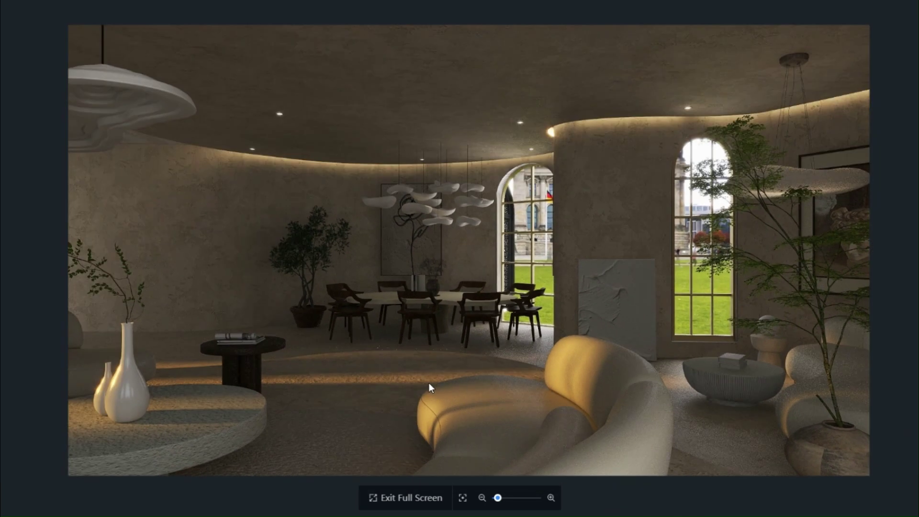
{"action": "right_click", "coordinate": [454, 382]}
{"action": "scroll", "coordinate": [465, 351], "scroll_direction": "down", "scroll_amount": 1}
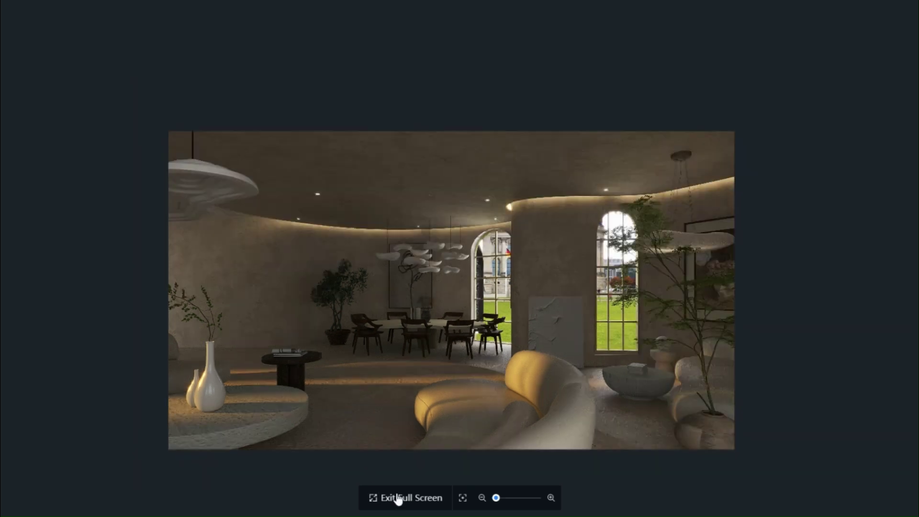
{"action": "left_click", "coordinate": [397, 497]}
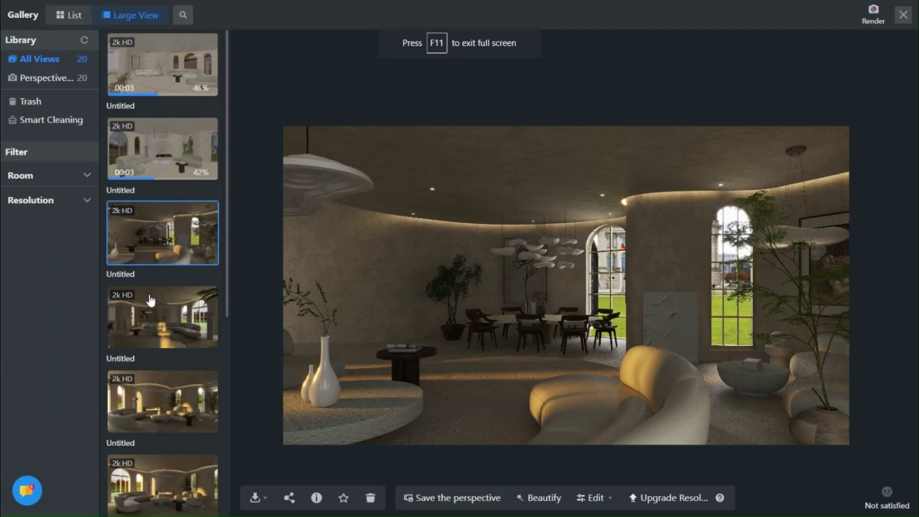
{"action": "key", "text": "Up"}
Step: Select the first night render and preview it full screen
{"action": "left_click", "coordinate": [175, 247]}
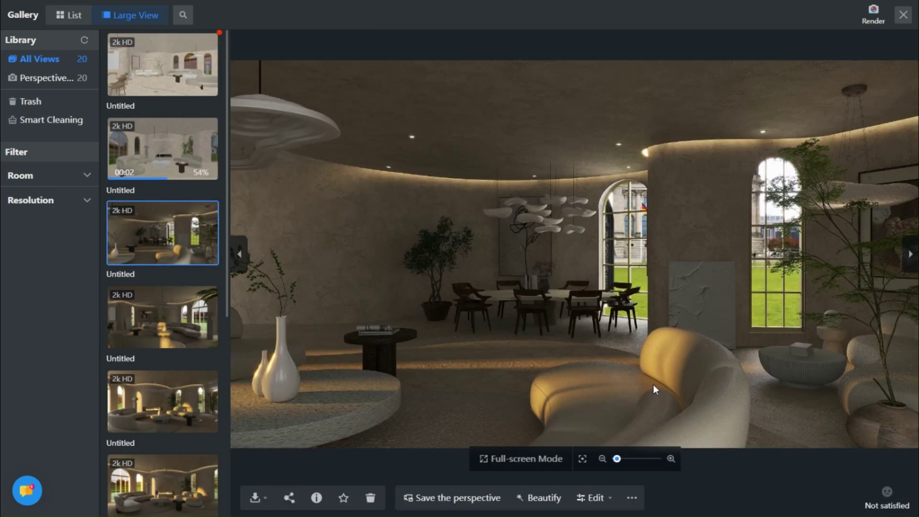
{"action": "key", "text": "Up"}
{"action": "key", "text": "Up"}
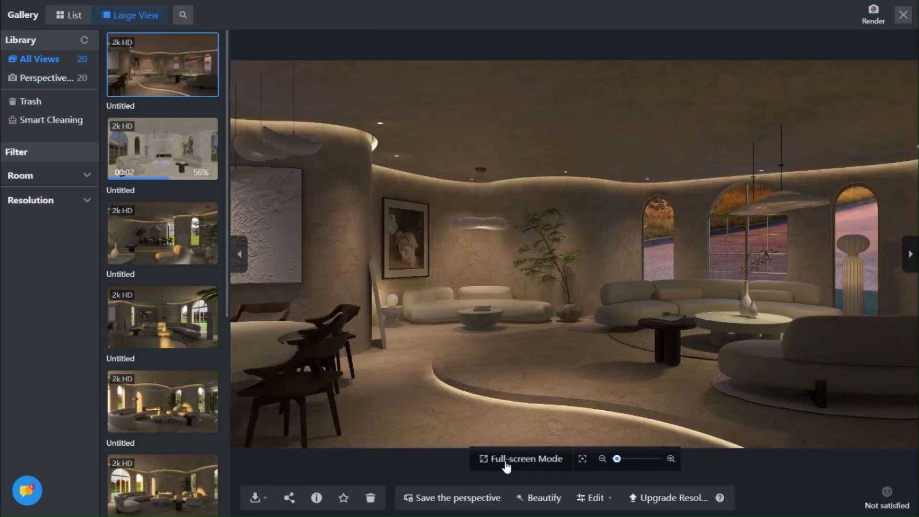
{"action": "left_click", "coordinate": [510, 461]}
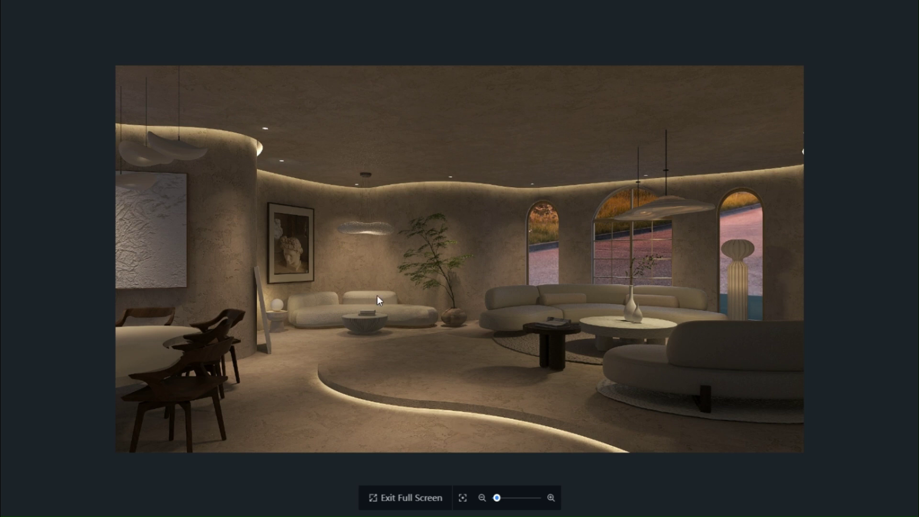
{"action": "left_click", "coordinate": [412, 498]}
Step: Open the night front-view render and inspect it full screen before returning to the gallery
{"action": "left_click", "coordinate": [205, 165]}
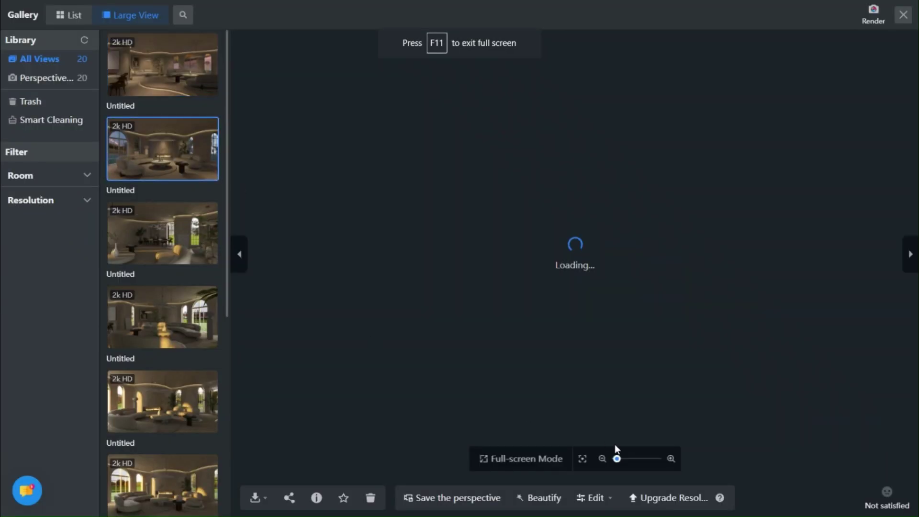
{"action": "left_click", "coordinate": [522, 458]}
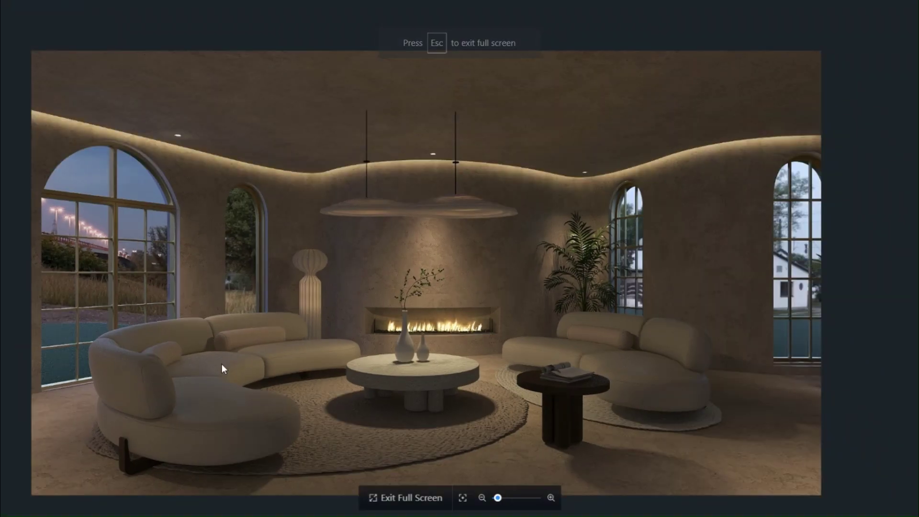
{"action": "mouse_move", "coordinate": [222, 364]}
{"action": "left_mouse_down"}
{"action": "mouse_move", "coordinate": [266, 351]}
{"action": "mouse_move", "coordinate": [232, 359]}
{"action": "left_mouse_up"}
{"action": "right_click", "coordinate": [214, 364]}
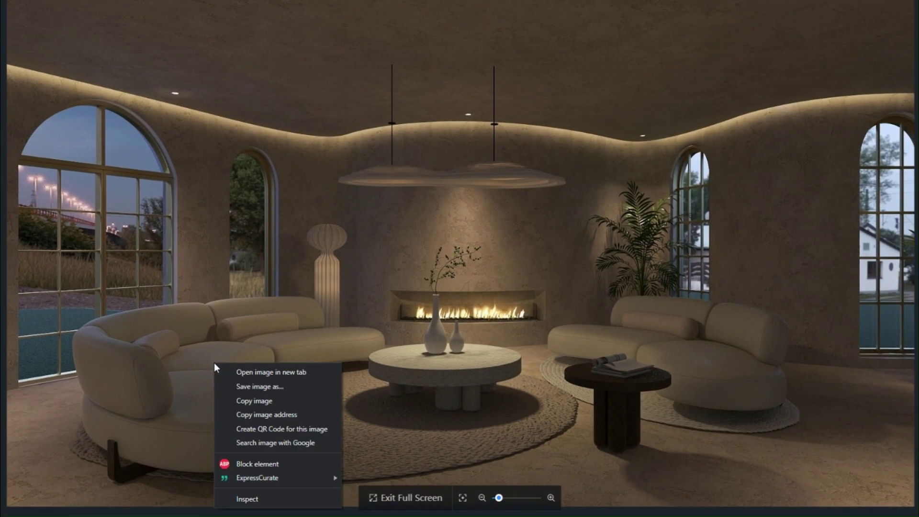
{"action": "scroll", "coordinate": [672, 359], "scroll_direction": "down", "scroll_amount": 1}
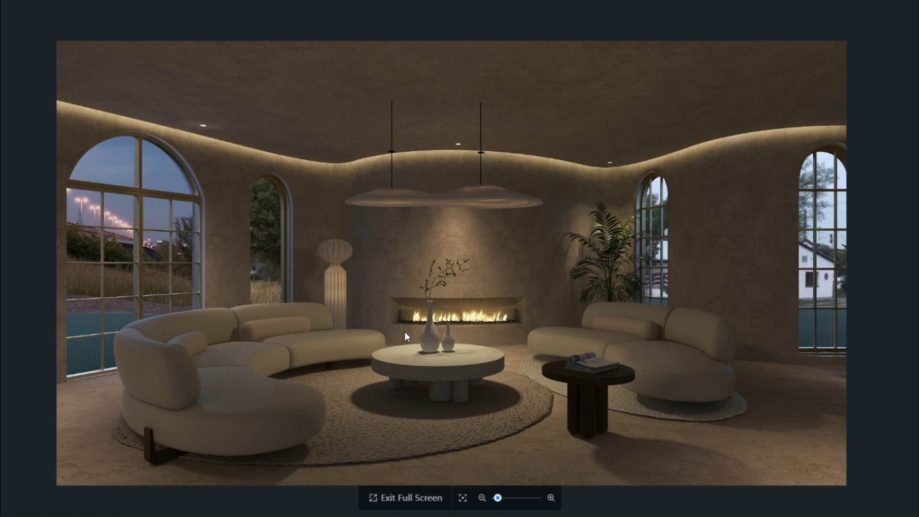
{"action": "left_click", "coordinate": [410, 497]}
{"action": "scroll", "coordinate": [165, 360], "scroll_direction": "down", "scroll_amount": 2}
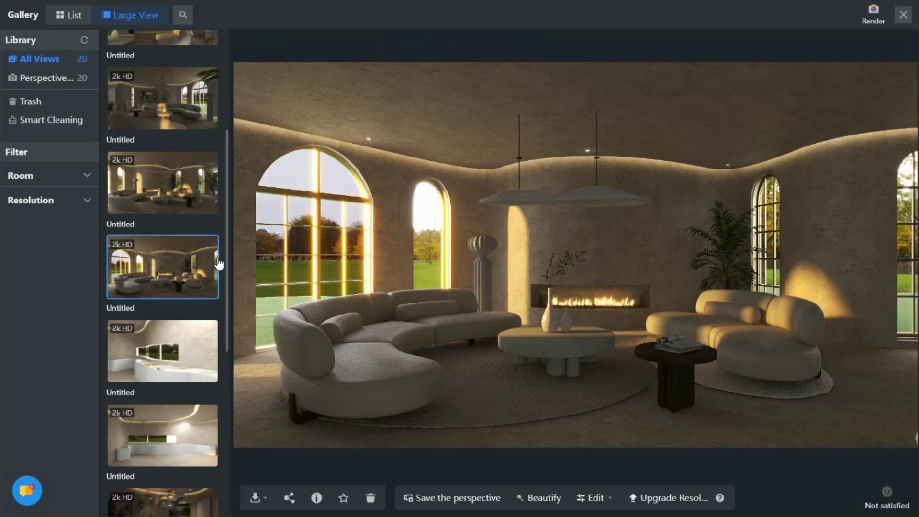
Step: Show the sunlit front render full screen, zooming in and panning across the sofas and fireplace
{"action": "left_click", "coordinate": [520, 460]}
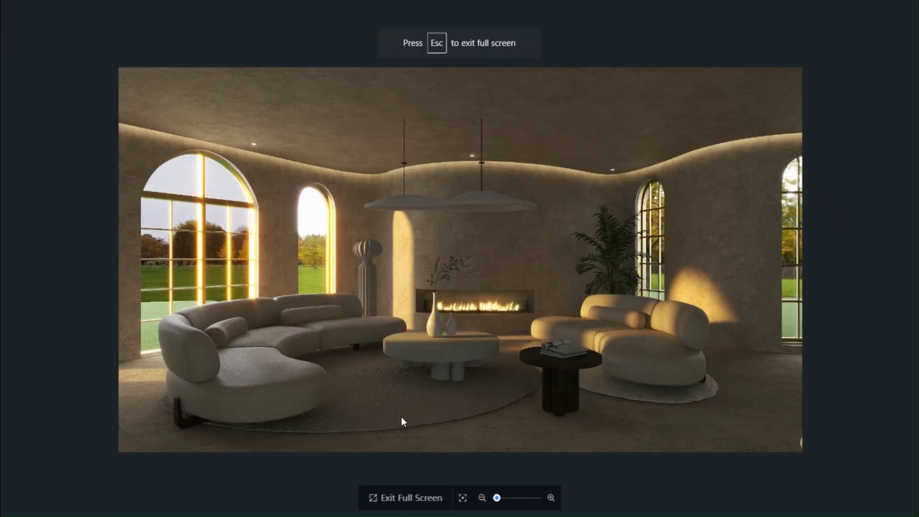
{"action": "scroll", "coordinate": [483, 346], "scroll_direction": "up", "scroll_amount": 1}
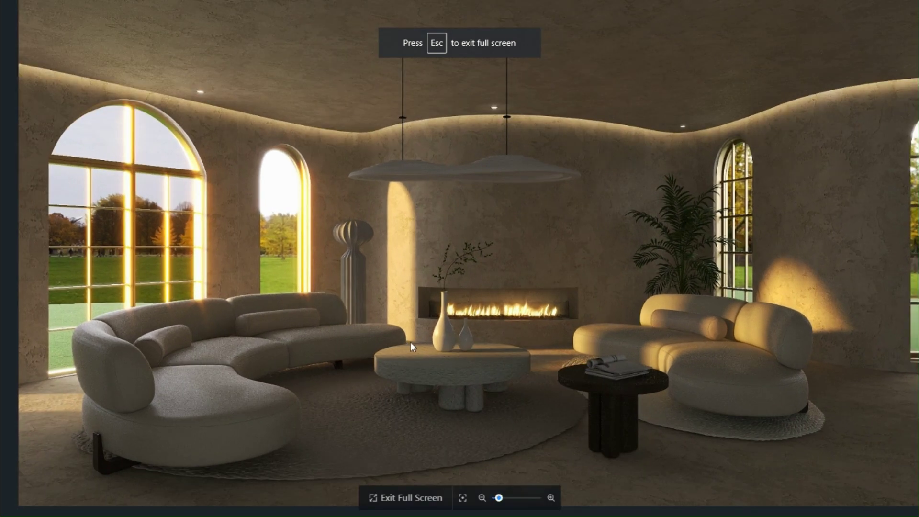
{"action": "right_click", "coordinate": [416, 341]}
{"action": "left_click_drag", "start_coordinate": [750, 365], "coordinate": [701, 367]}
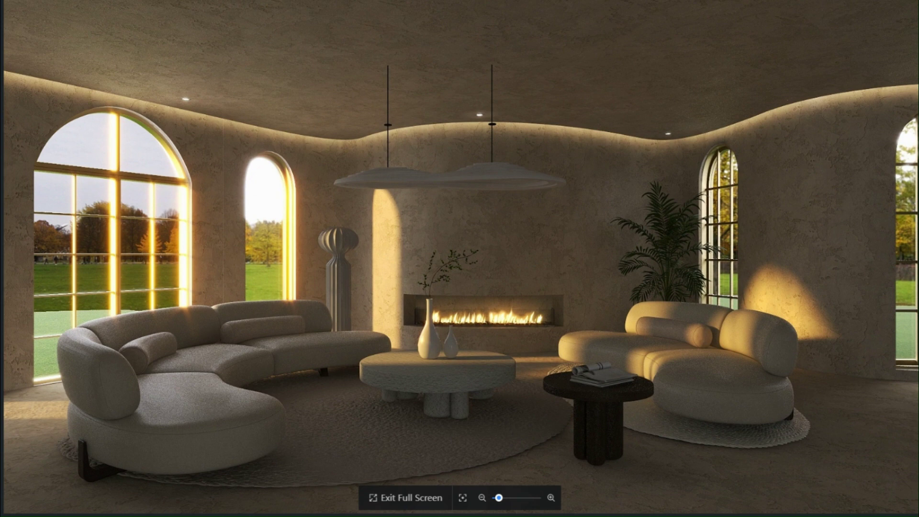